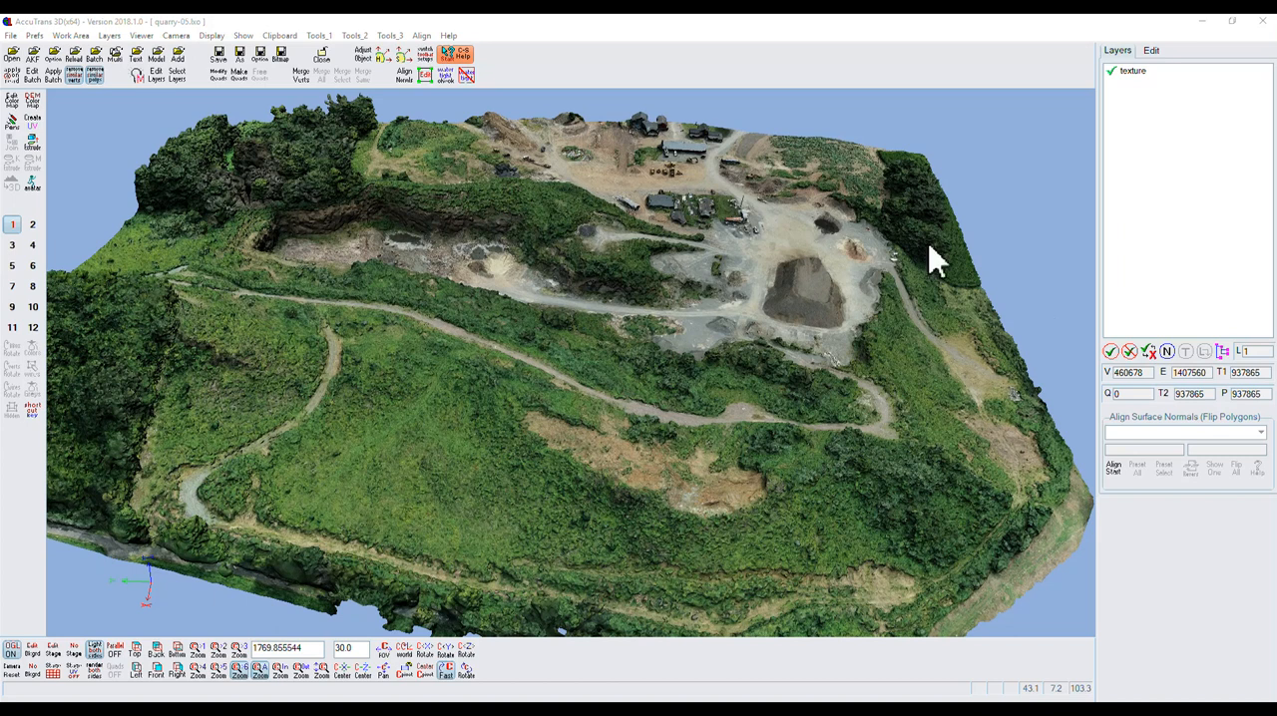
Lock the fast reset of the camera pivot and start editing points around the parked vehicles near the long grey-roofed building.
left_click(405, 673)
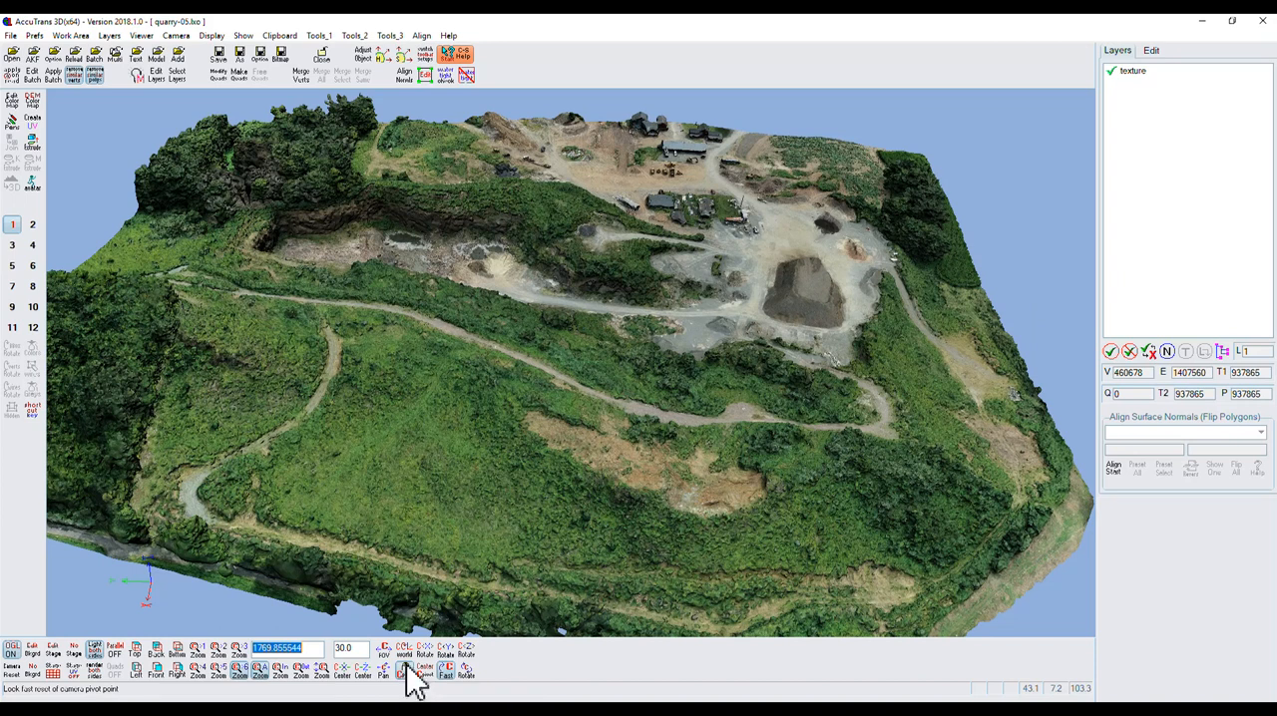
left_click(405, 670)
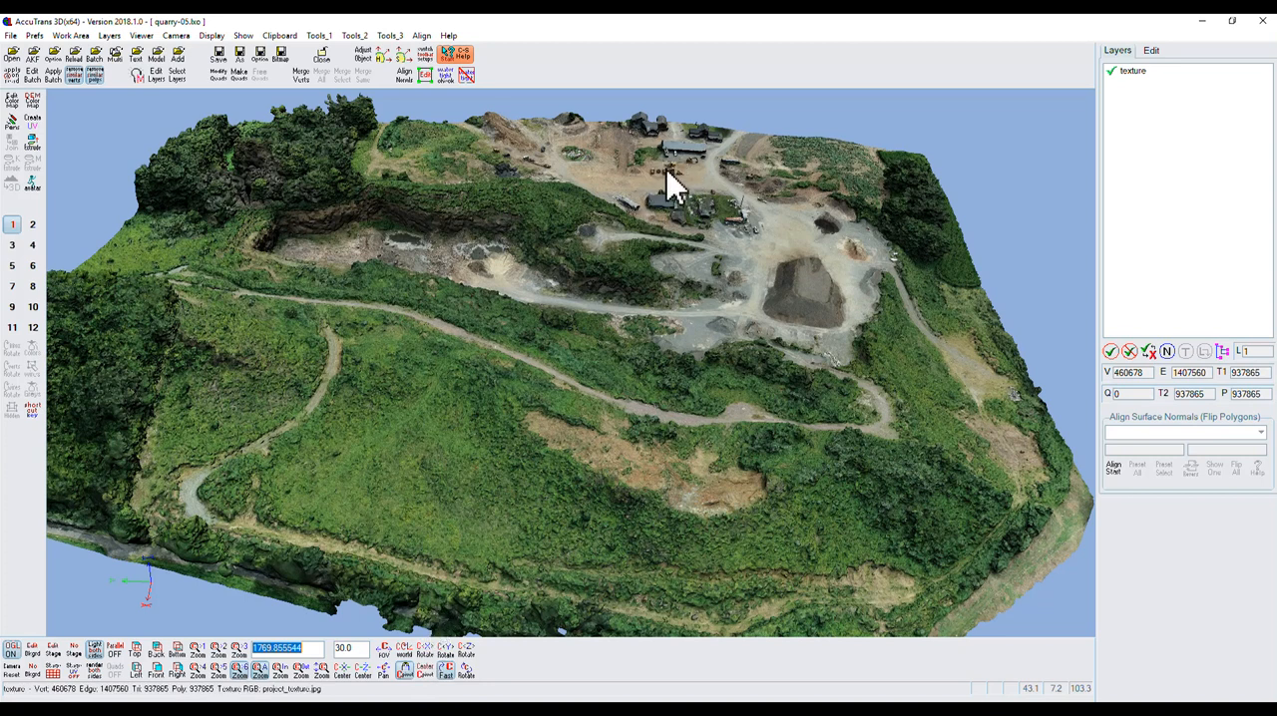
scroll(673, 185, "down", 2)
scroll(606, 410, "up", 15)
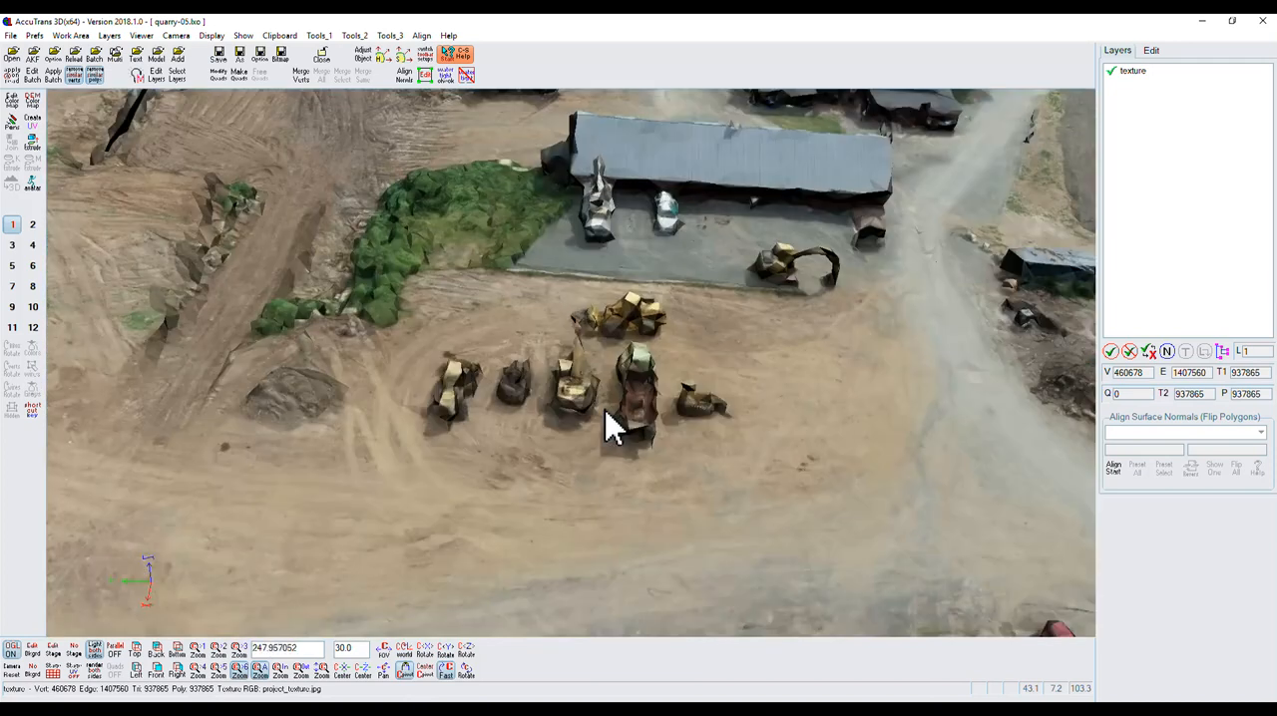
scroll(611, 429, "up", 2)
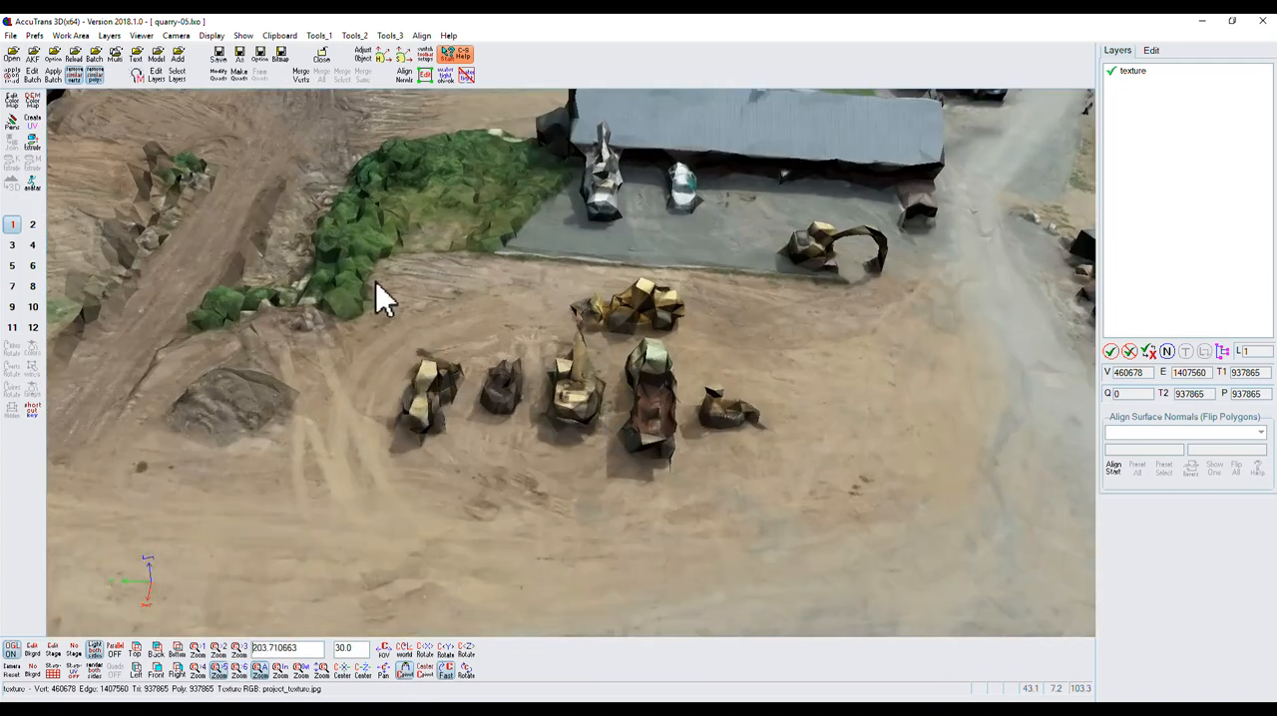
left_click(426, 75)
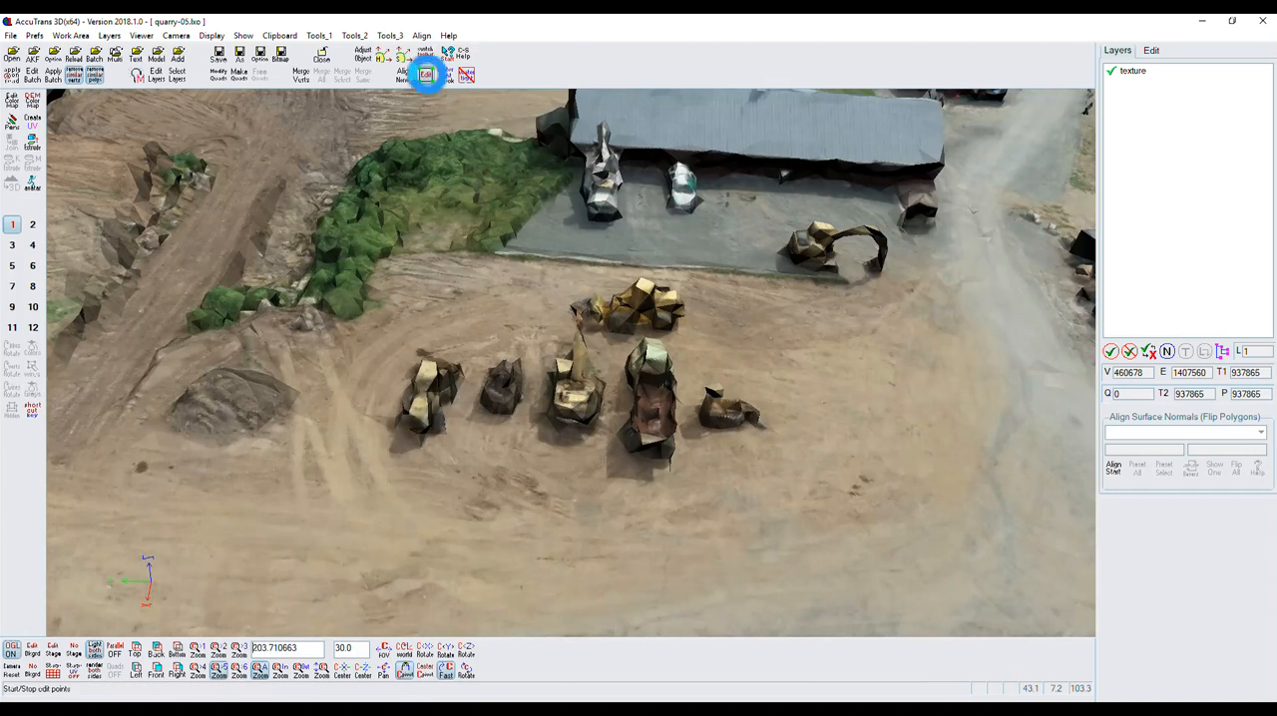
left_click(396, 211)
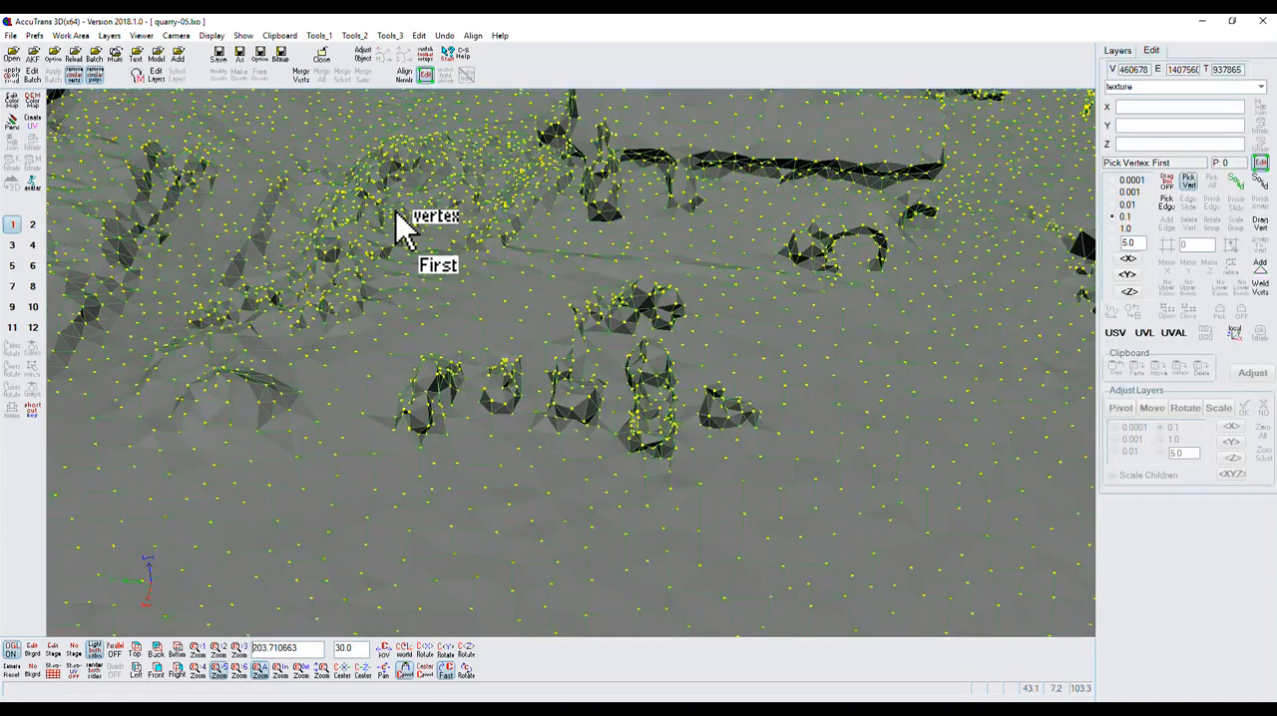
Pick a single vertex on top of the leftmost parked vehicle in First mode.
scroll(431, 394, "up", 5)
scroll(431, 395, "up", 10)
scroll(340, 429, "down", 7)
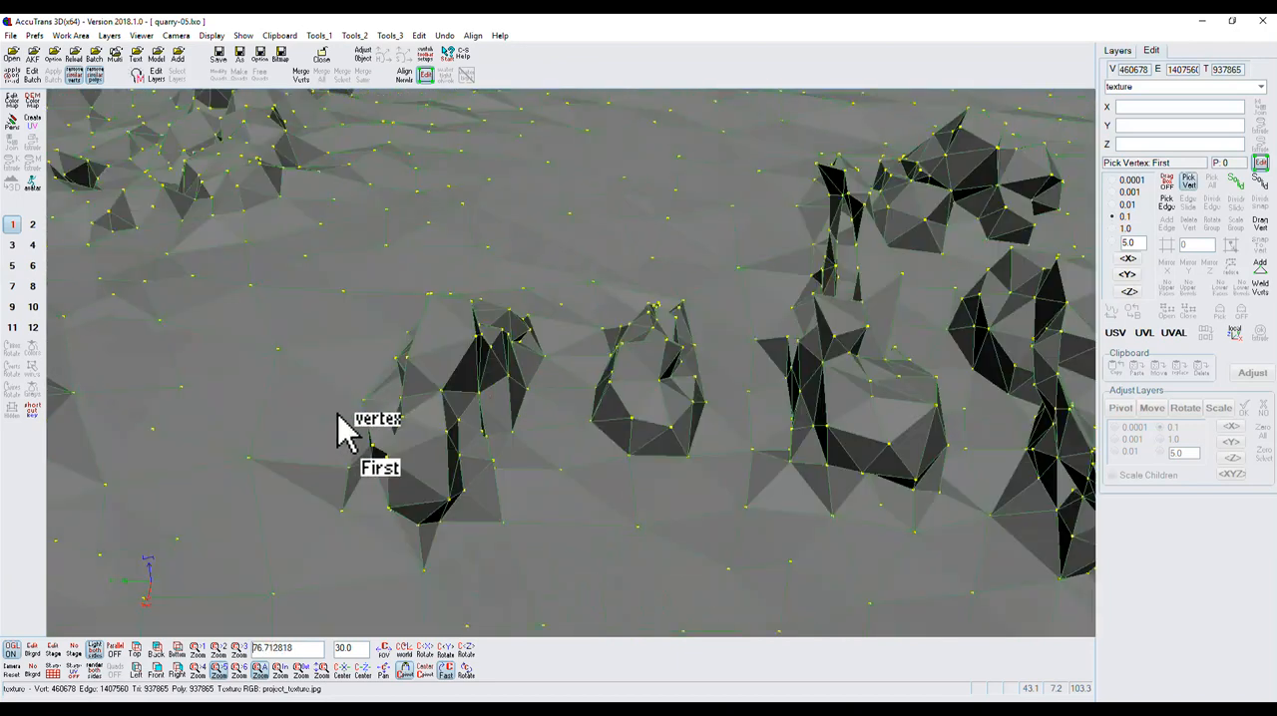
left_click(440, 392)
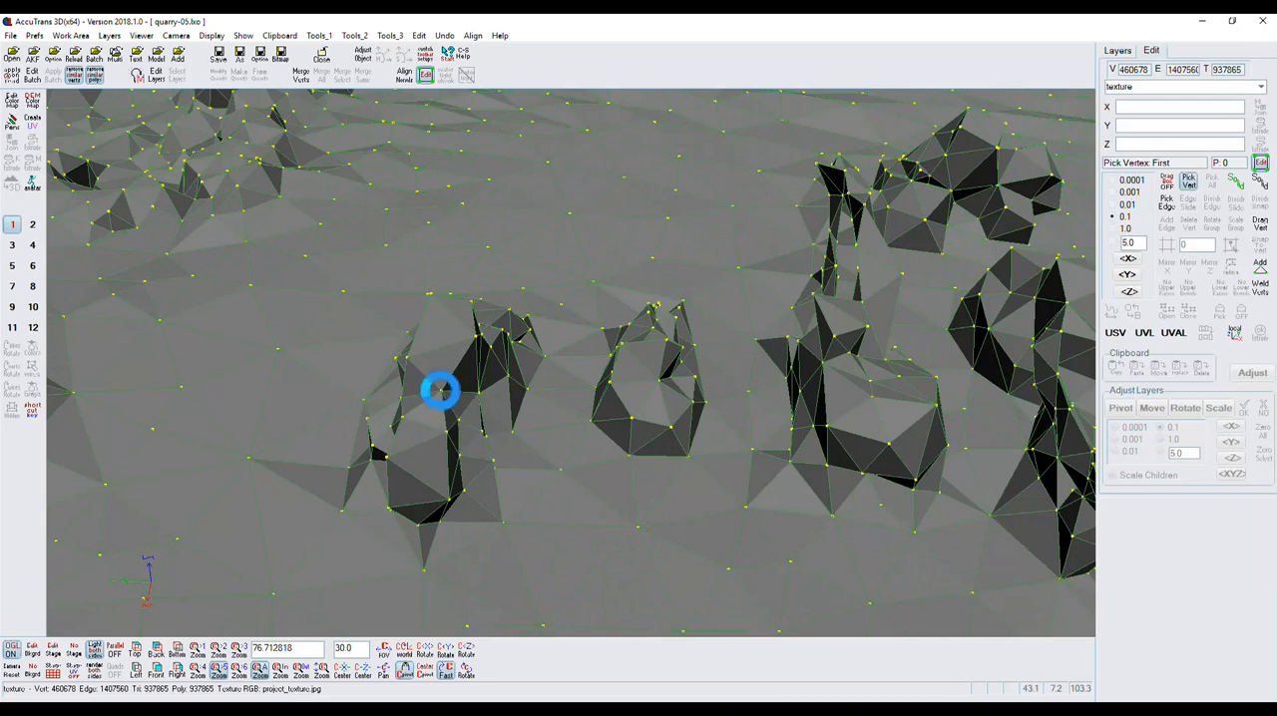
left_click_drag(468, 671, 477, 684)
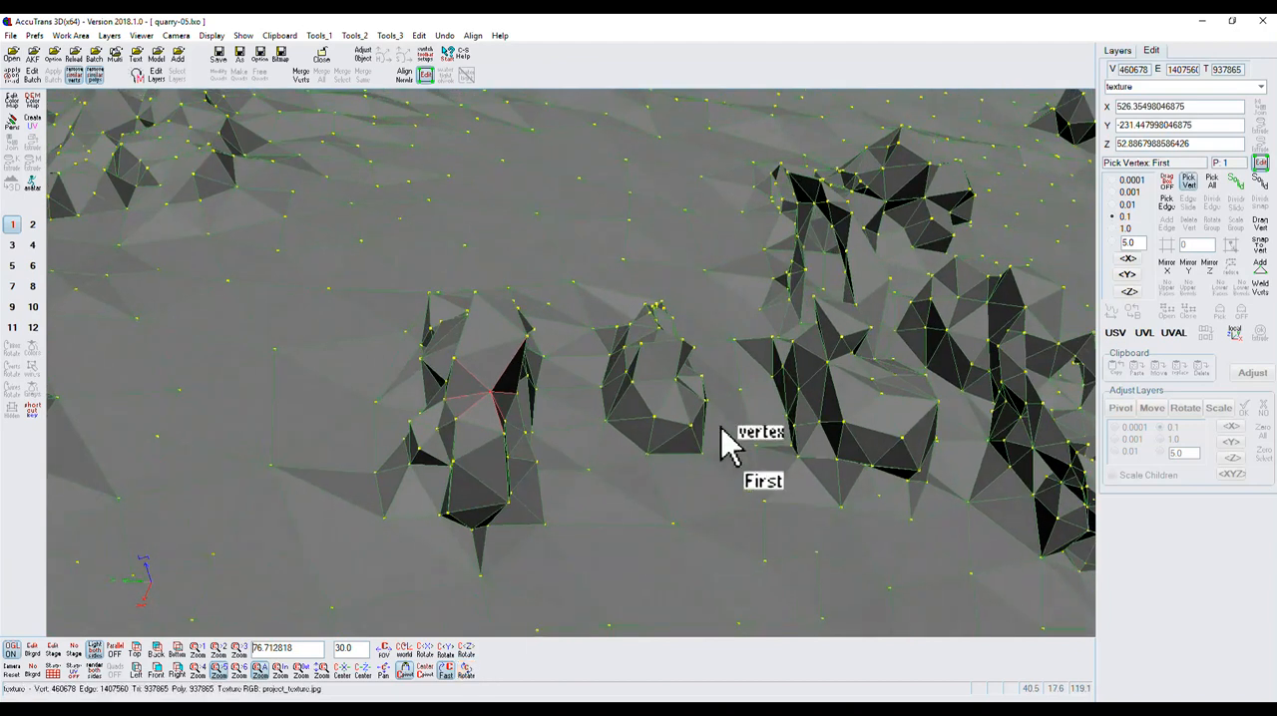
Box-select all vertices of the leftmost parked vehicle with the pick mode set to Anywhere, leaving box selection off.
left_click(1171, 186)
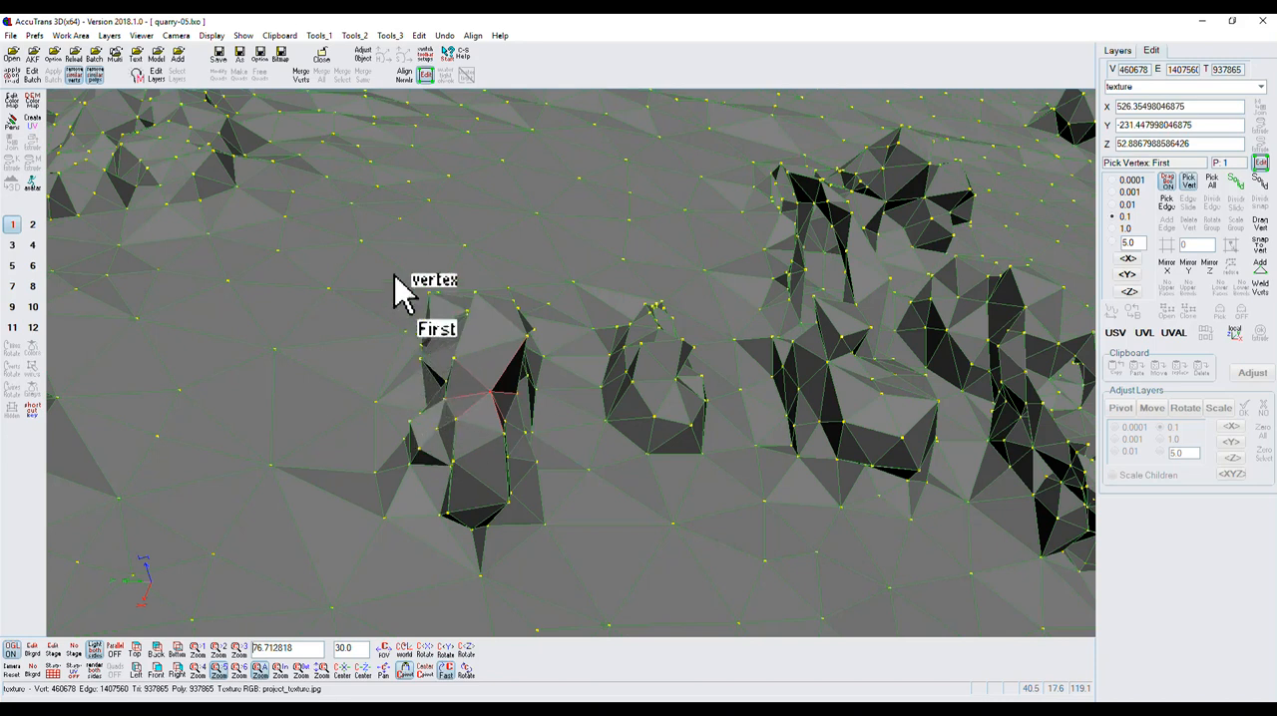
left_click_drag(387, 278, 558, 371)
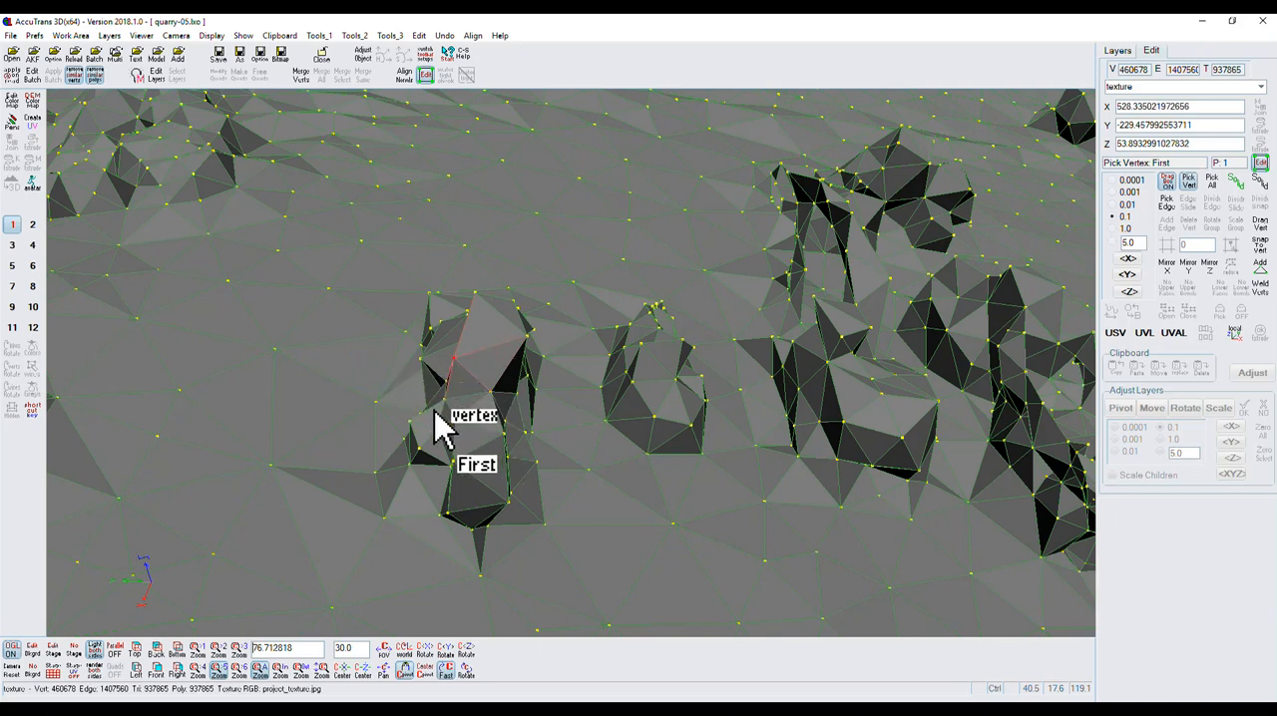
key("ctrl+a")
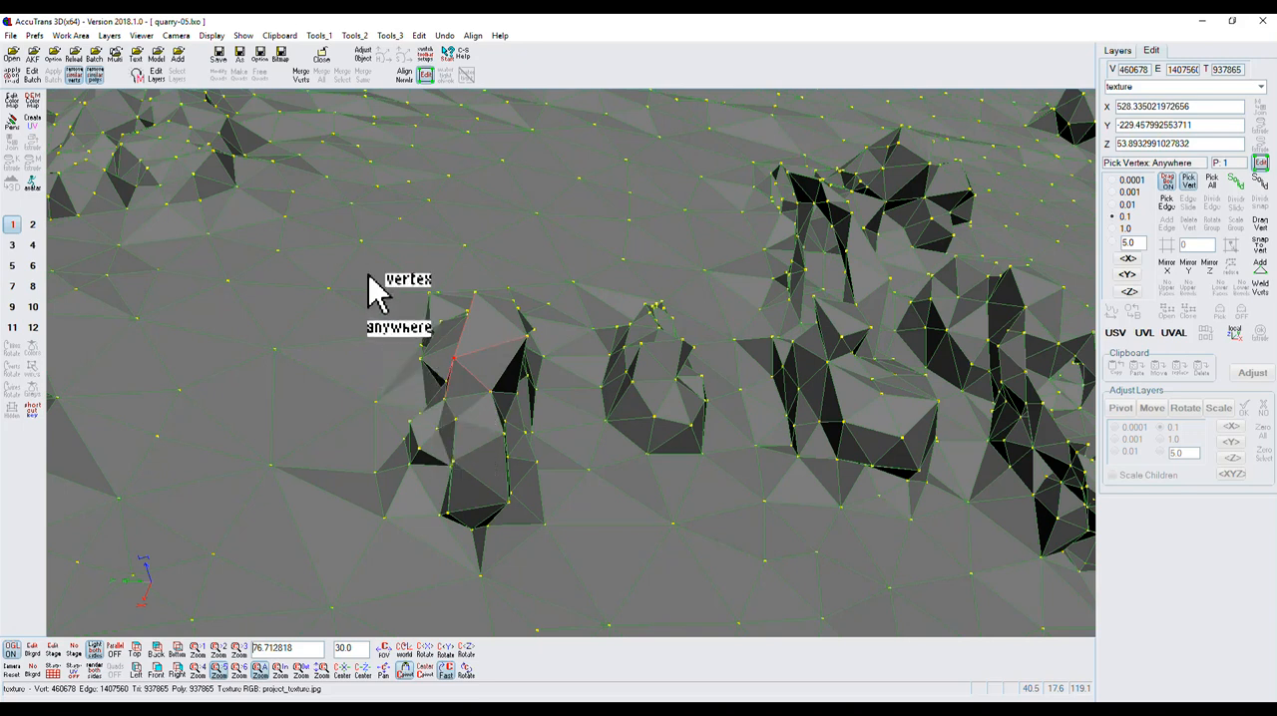
left_click_drag(373, 277, 561, 546)
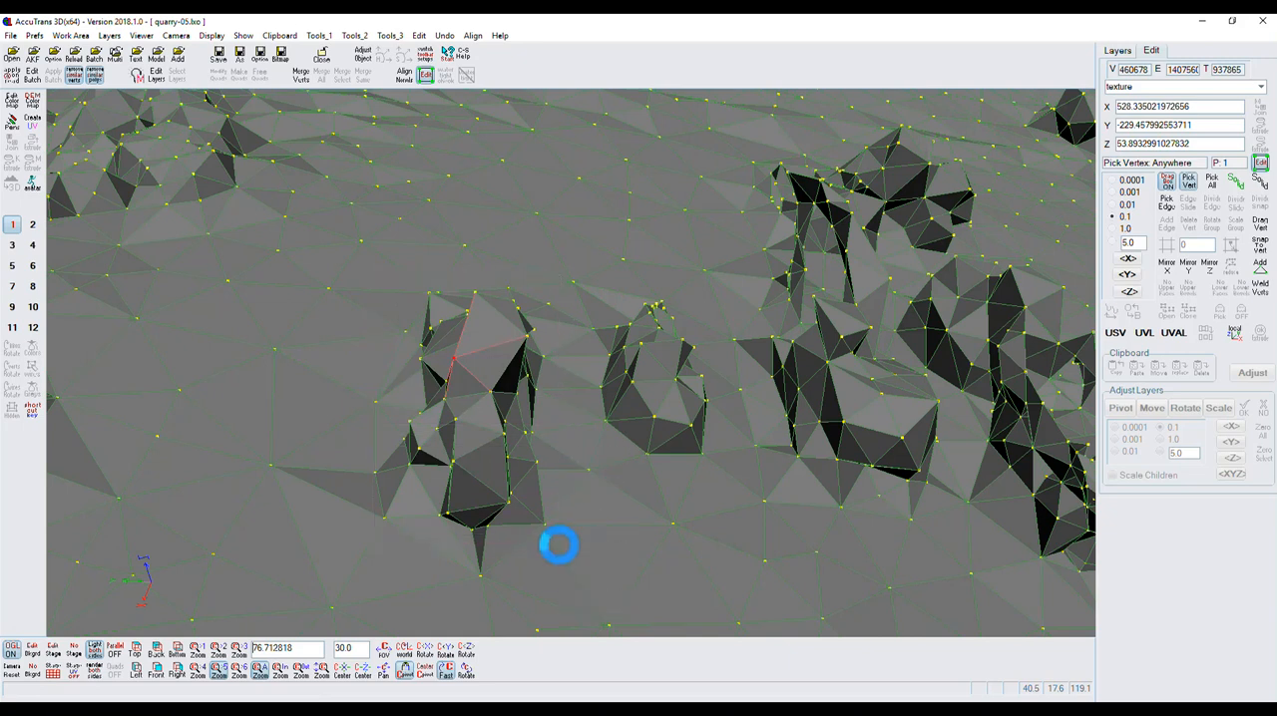
mouse_move(470, 678)
left_mouse_down()
mouse_move(485, 673)
mouse_move(438, 672)
mouse_move(470, 678)
left_mouse_up()
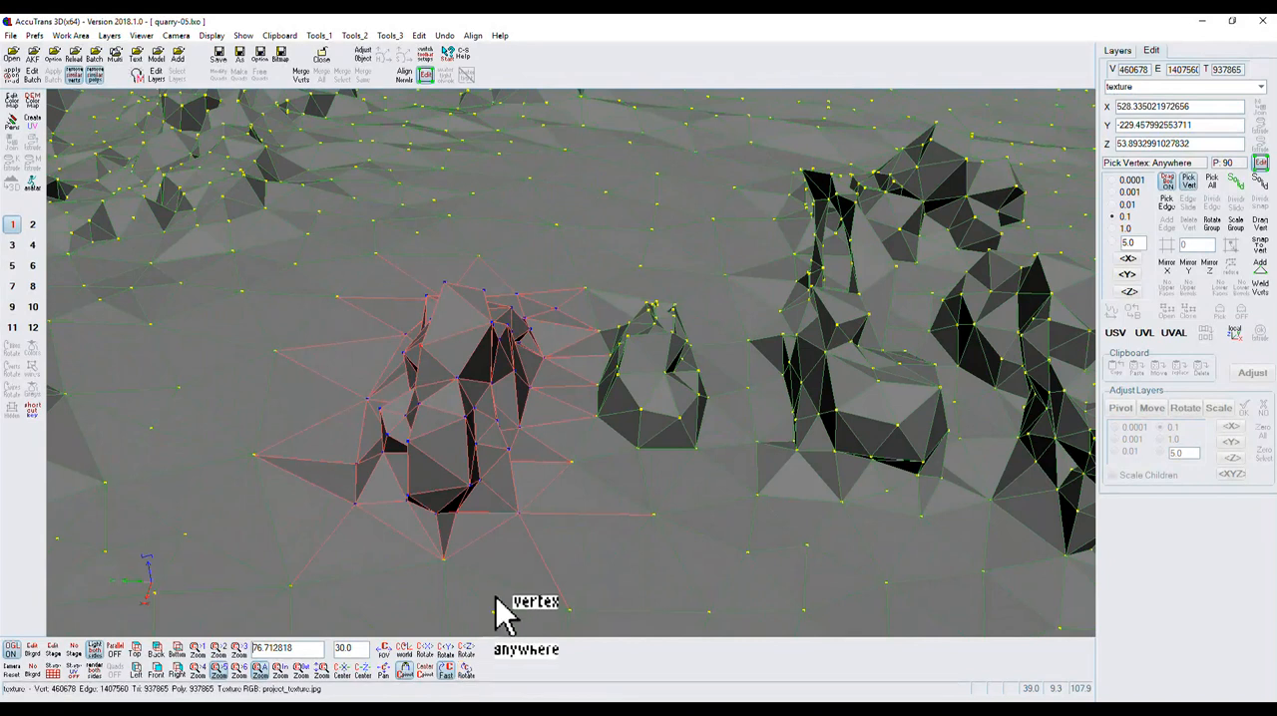
left_click(1167, 182)
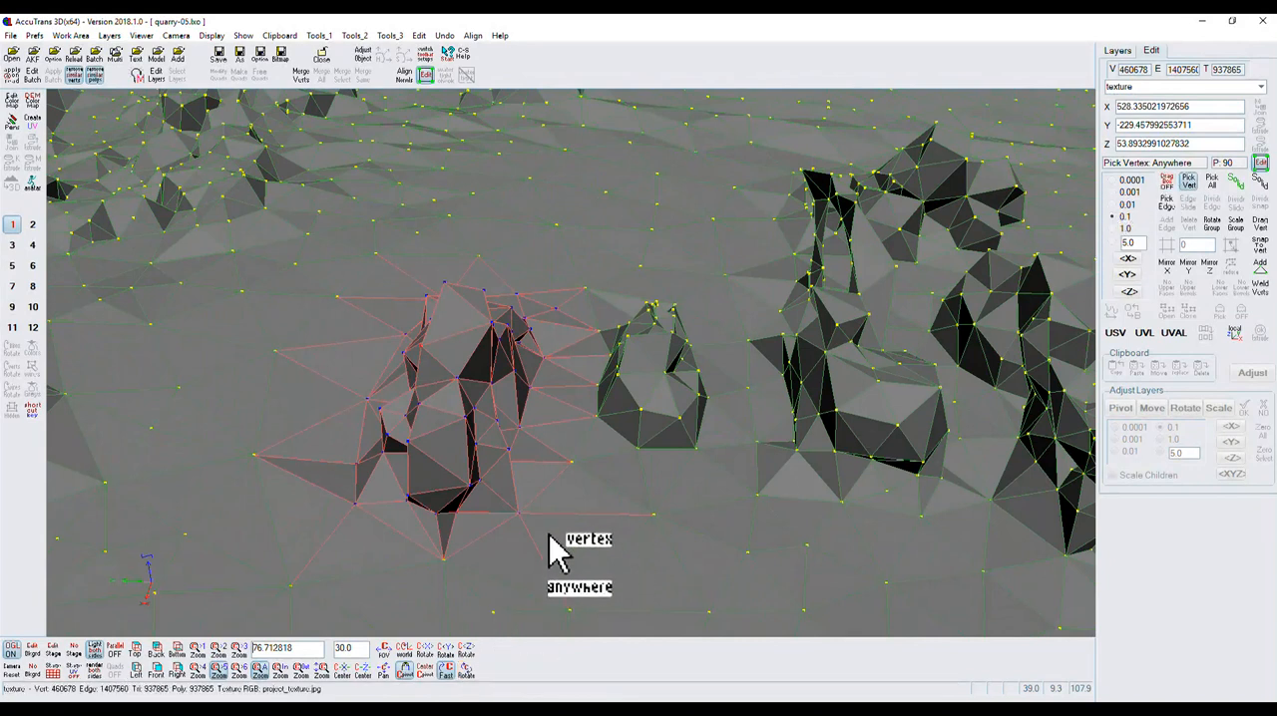
Snap the selected vertices to the ground vertex just in front of the leftmost vehicle without welding them.
left_click(1261, 247)
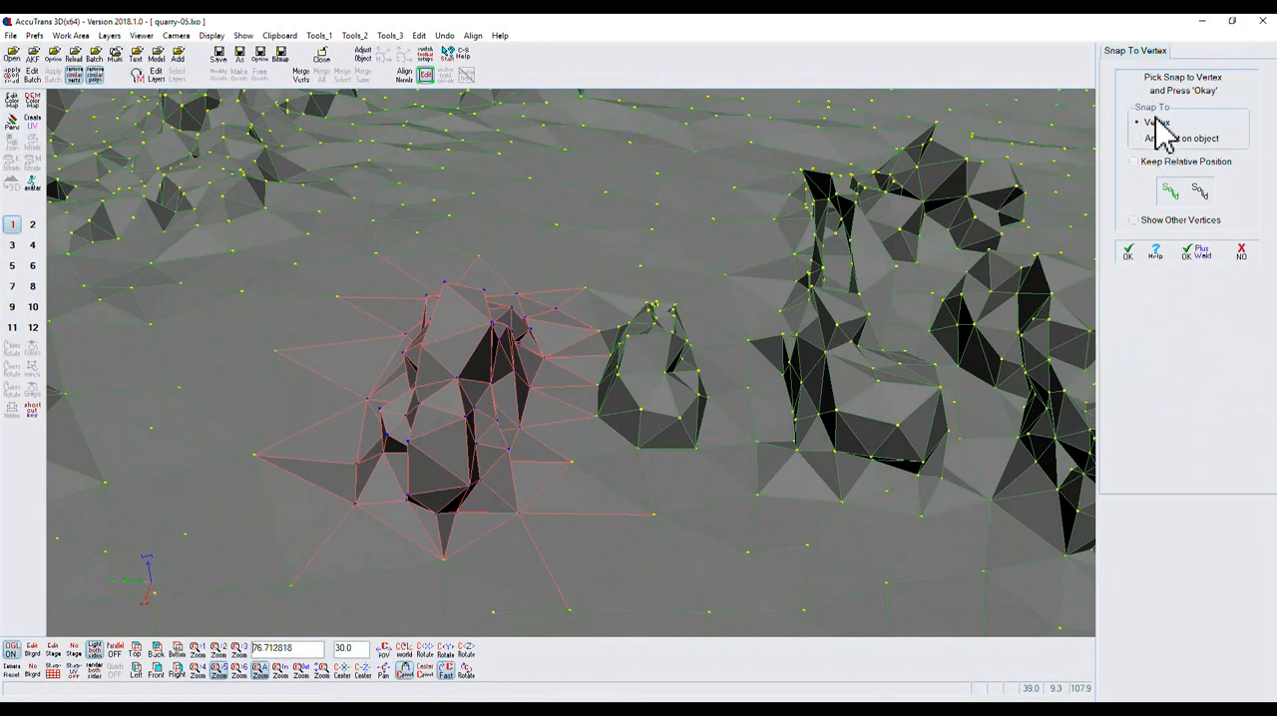
left_click(444, 559)
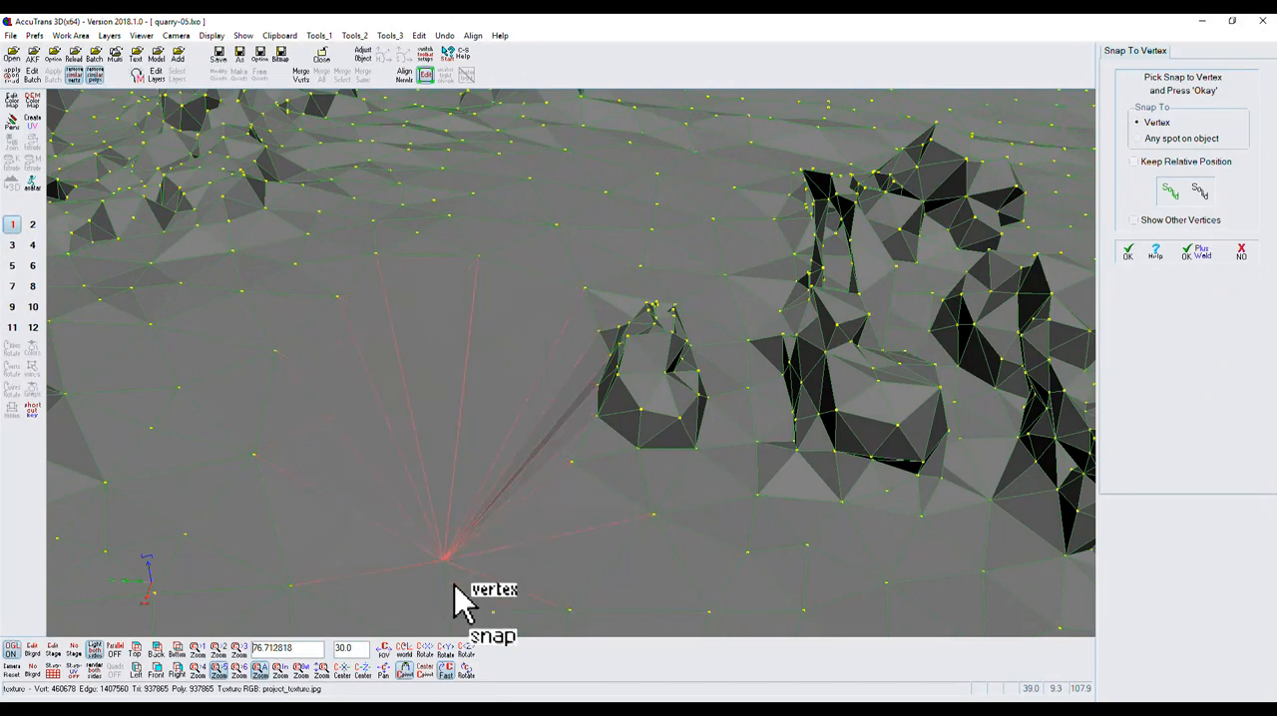
mouse_move(474, 672)
left_mouse_down()
mouse_move(504, 673)
mouse_move(473, 676)
mouse_move(484, 669)
left_mouse_up()
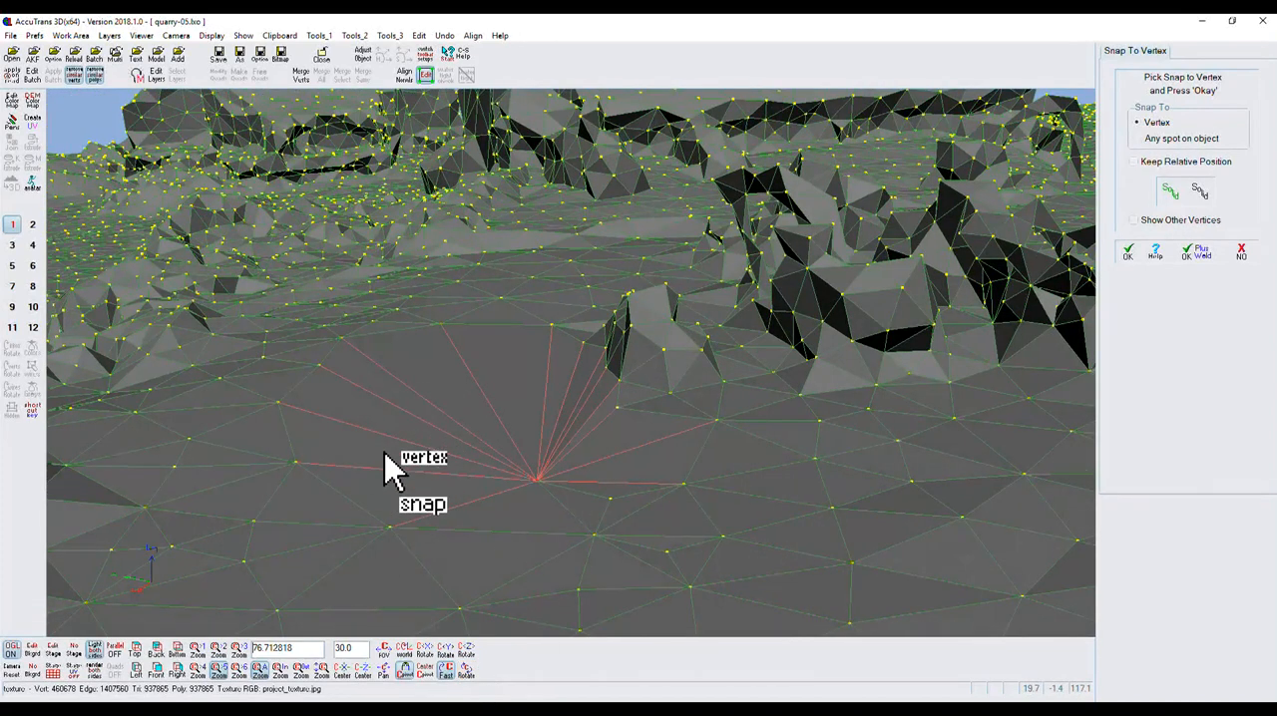
left_click(391, 526)
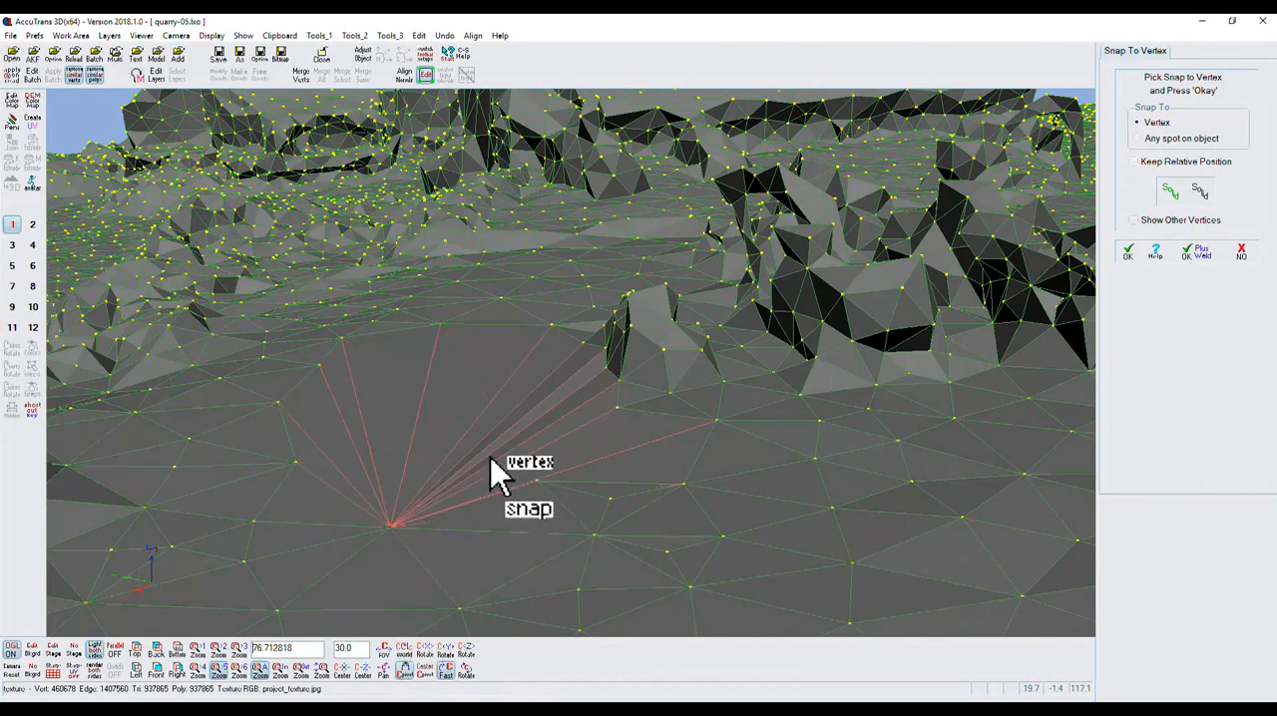
left_click(539, 482)
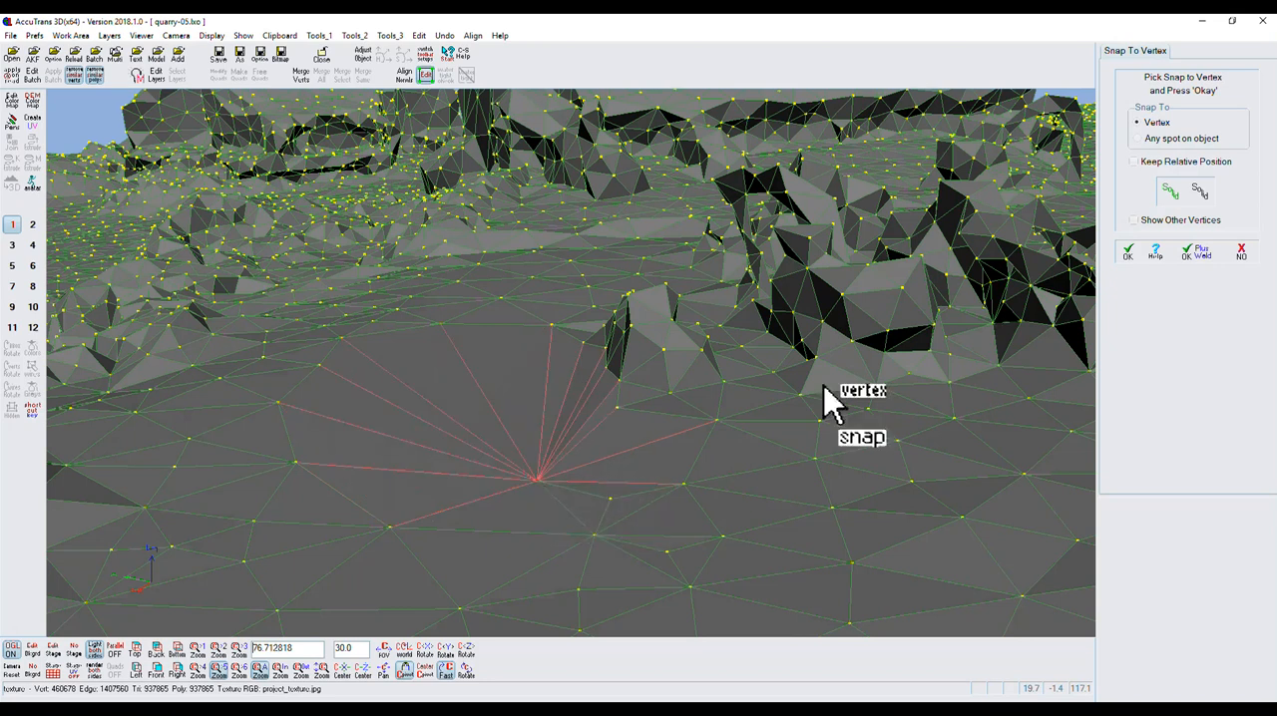
left_click(1136, 252)
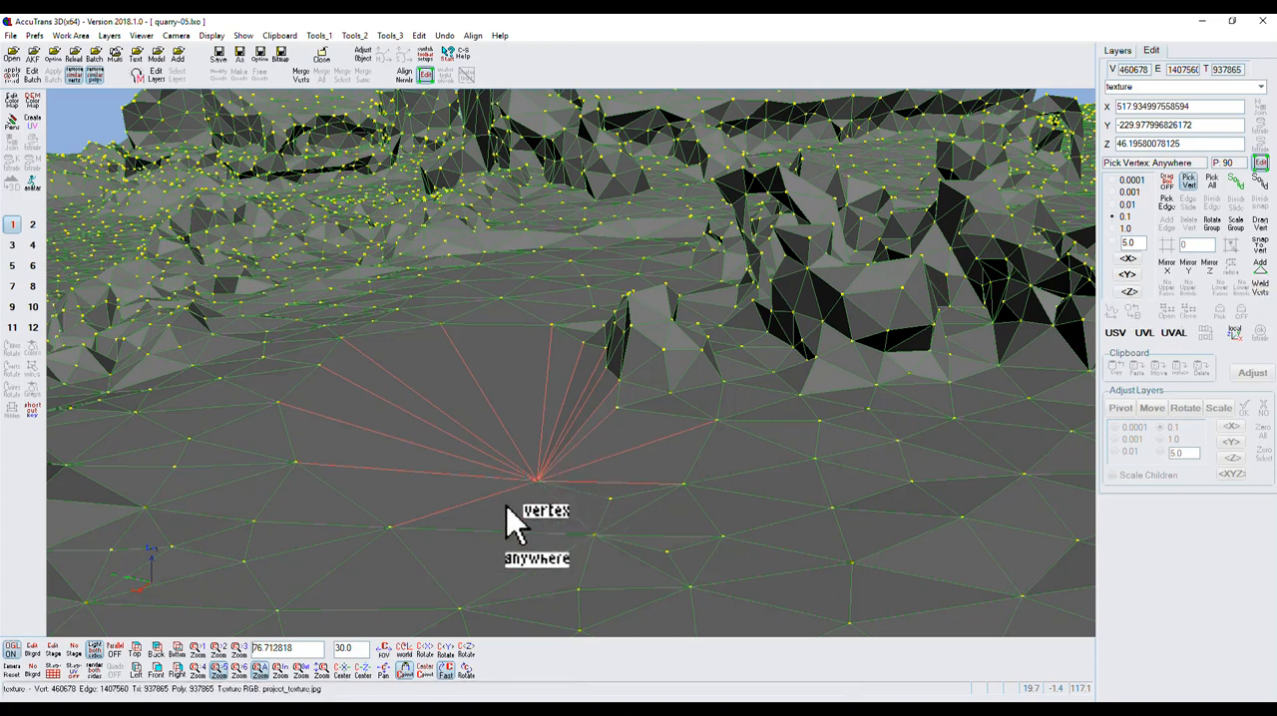
Add all vertices of the second vehicle and the nearby ground vertex in front of it to the selection.
left_click_drag(465, 668, 461, 702)
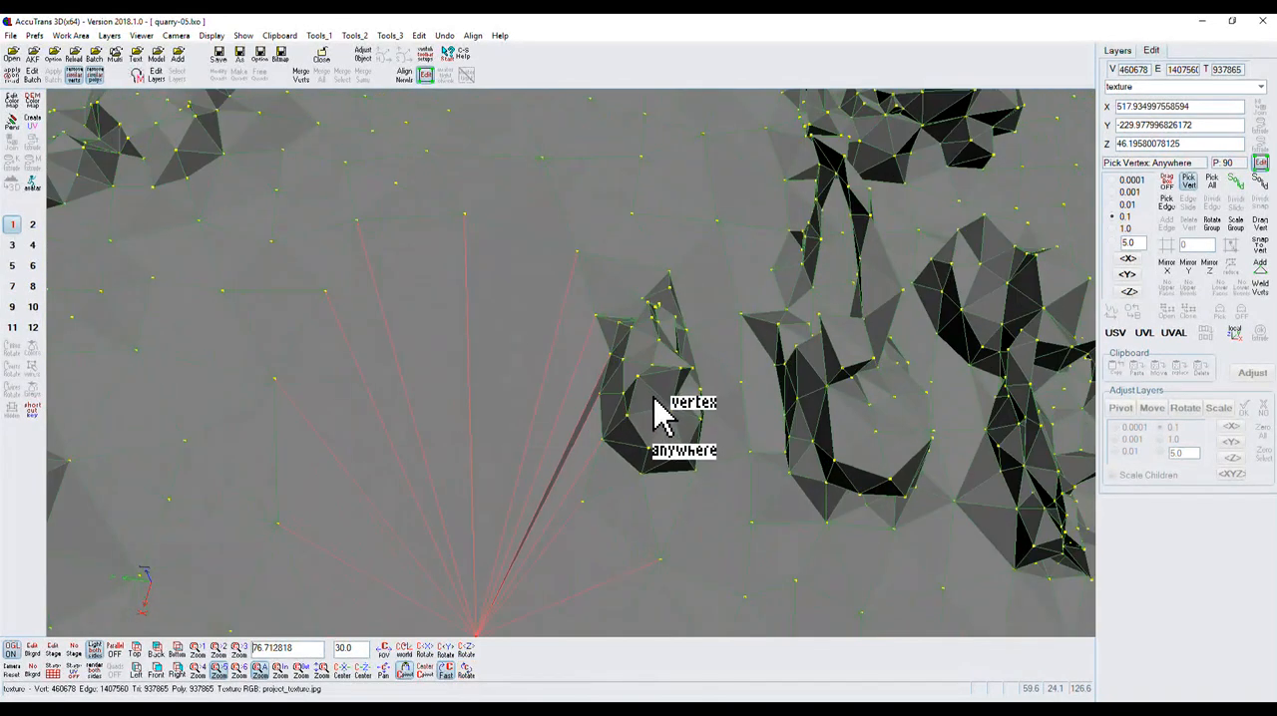
left_click(651, 366)
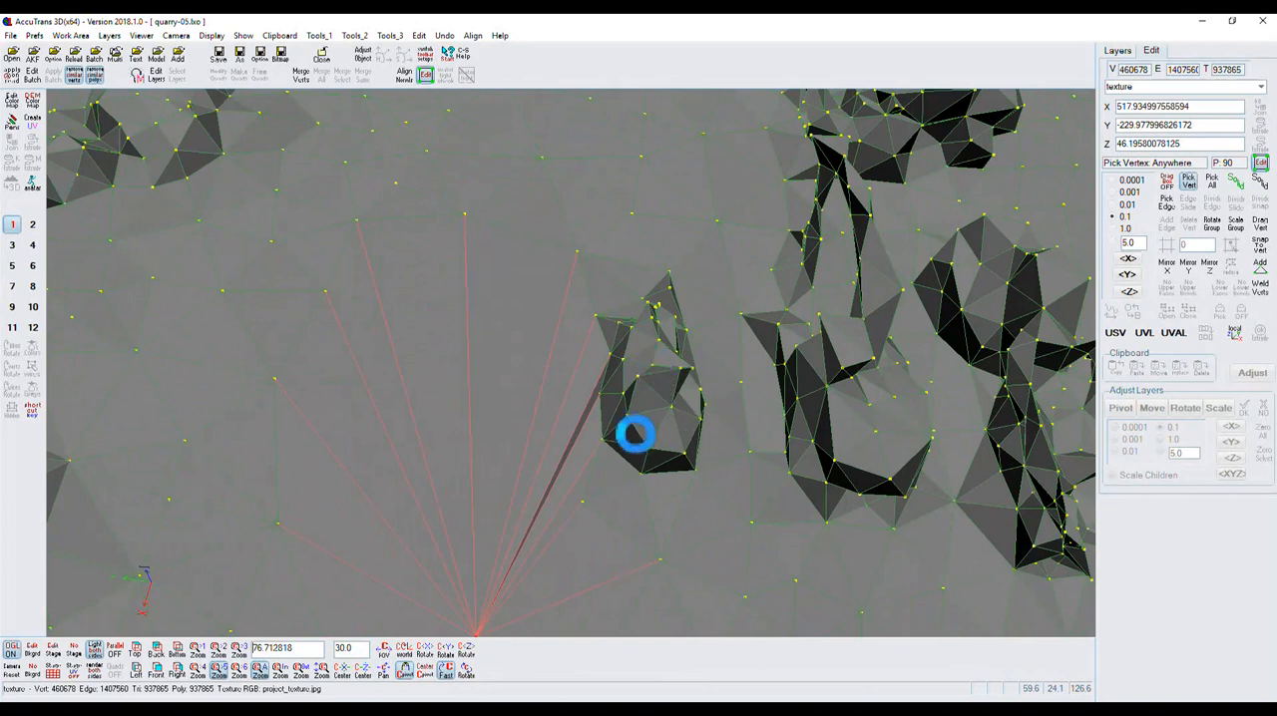
left_click(661, 339)
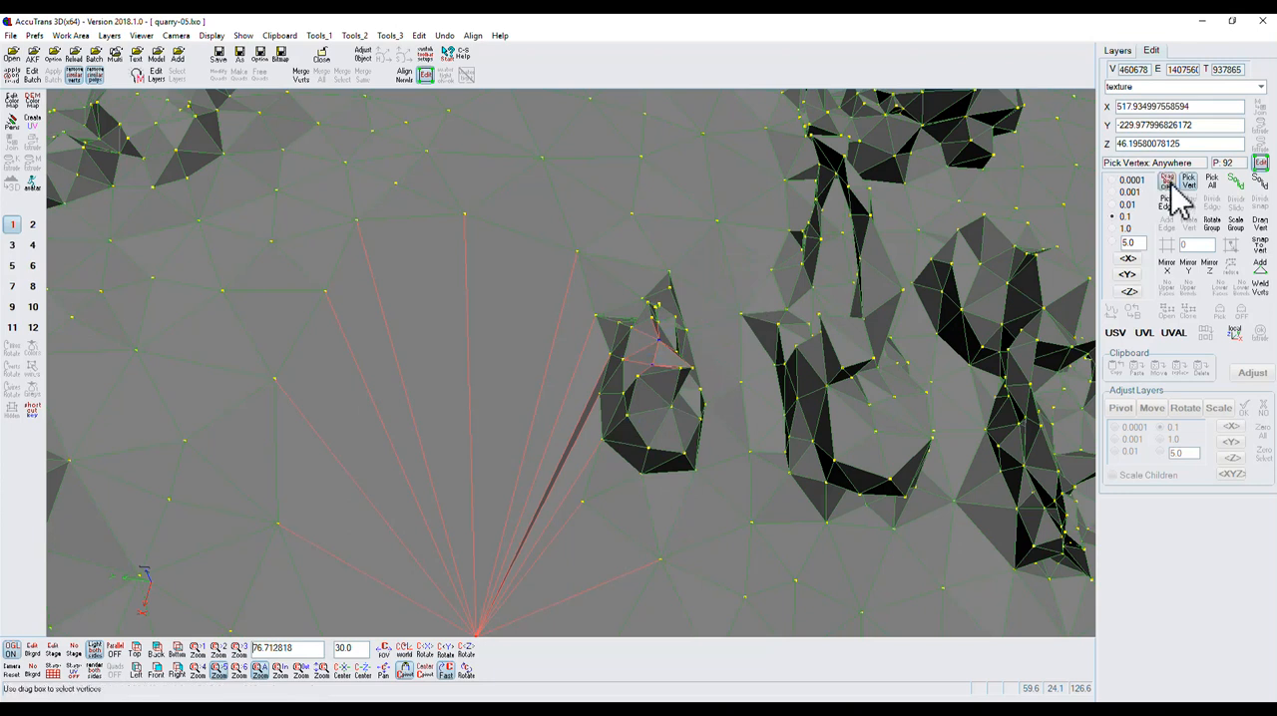
left_click_drag(560, 244, 713, 488)
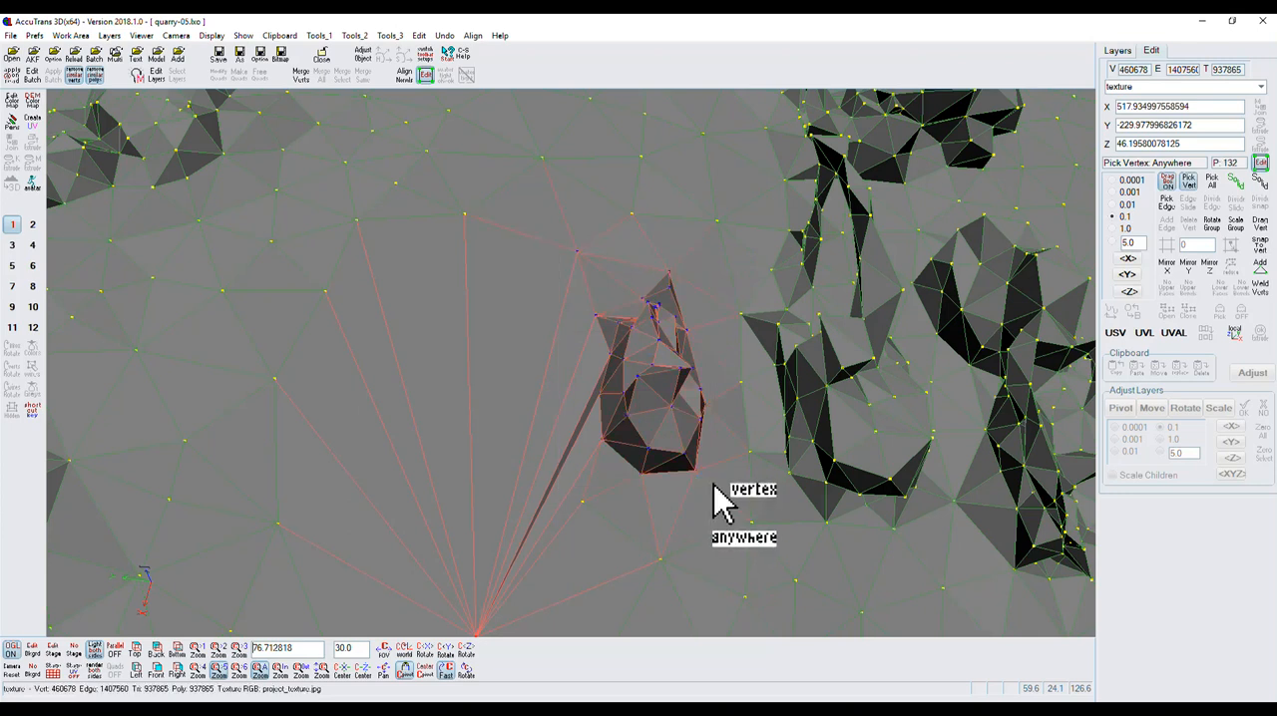
left_click_drag(582, 496, 630, 515)
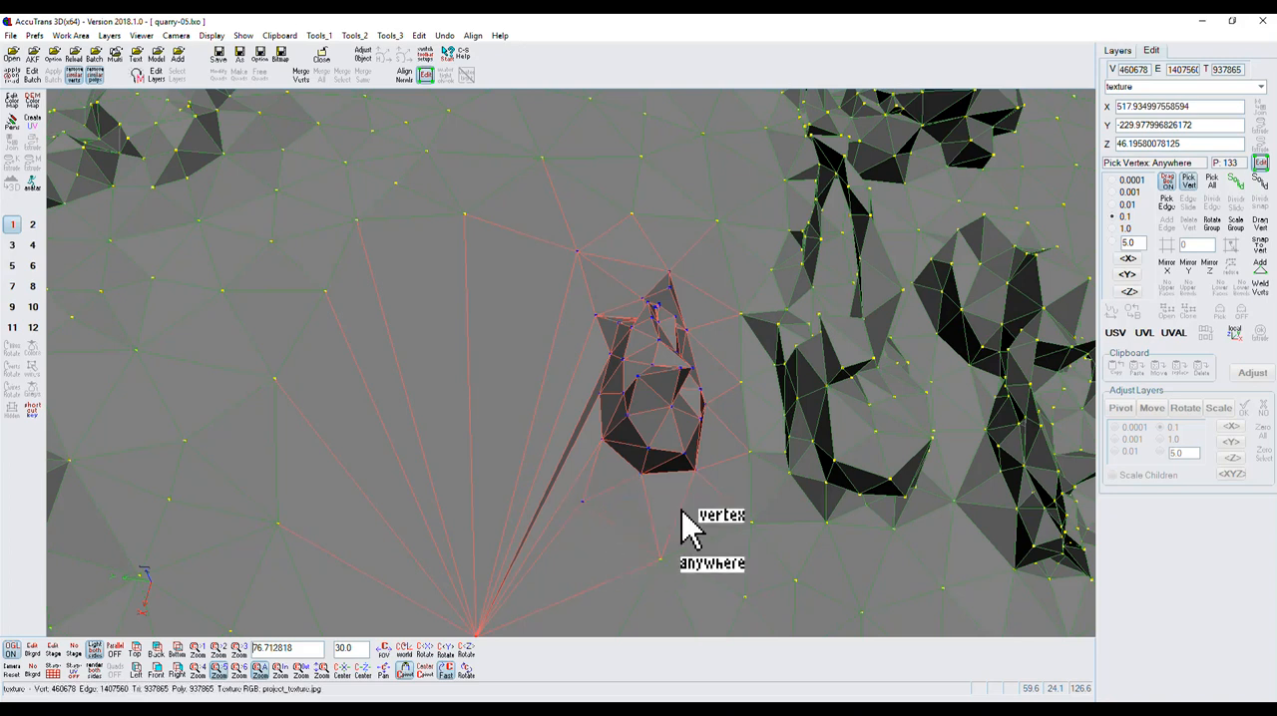
Remove one vertex in the middle of the second vehicle from the selection using Erase pick mode, leaving box selection off.
key("ctrl")
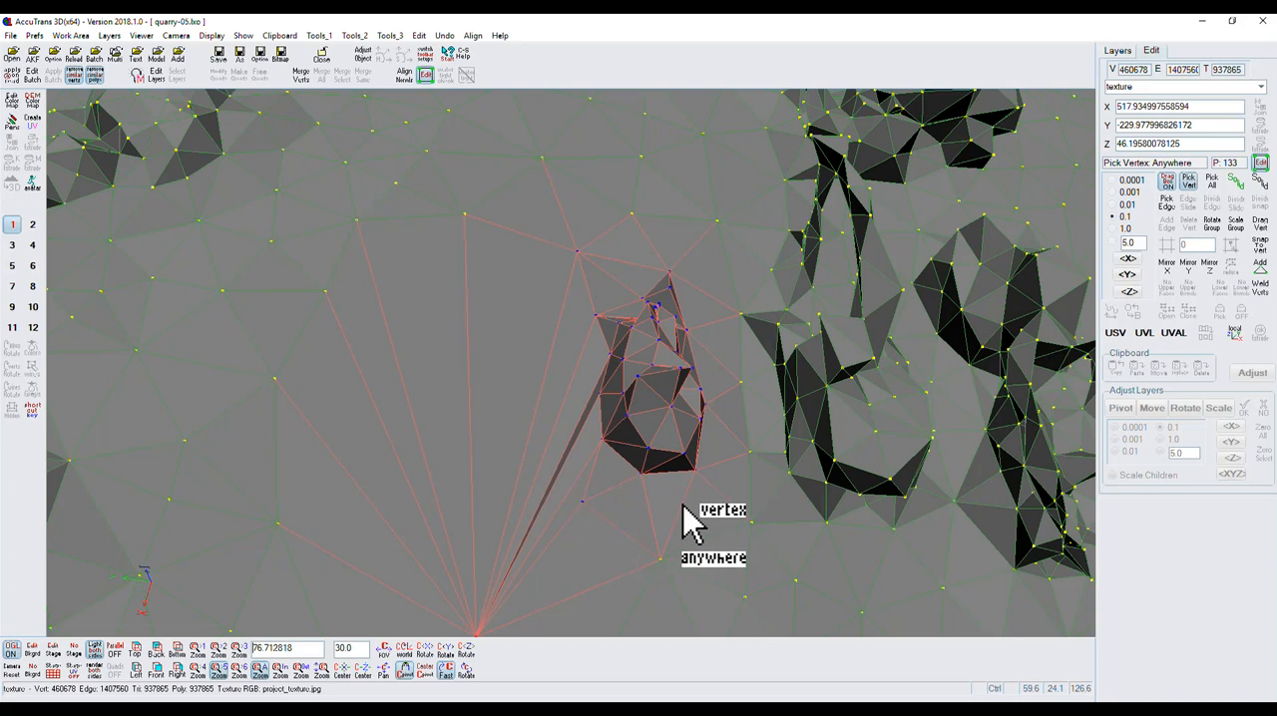
key("e")
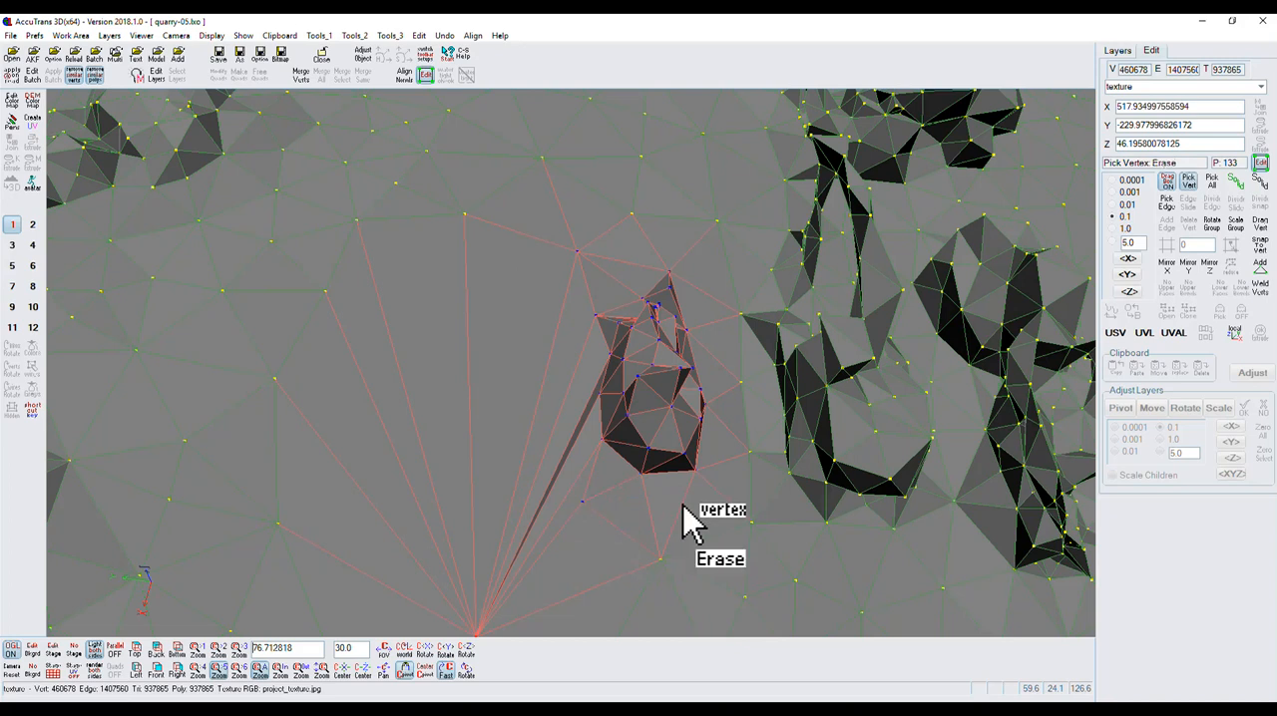
left_click(660, 383)
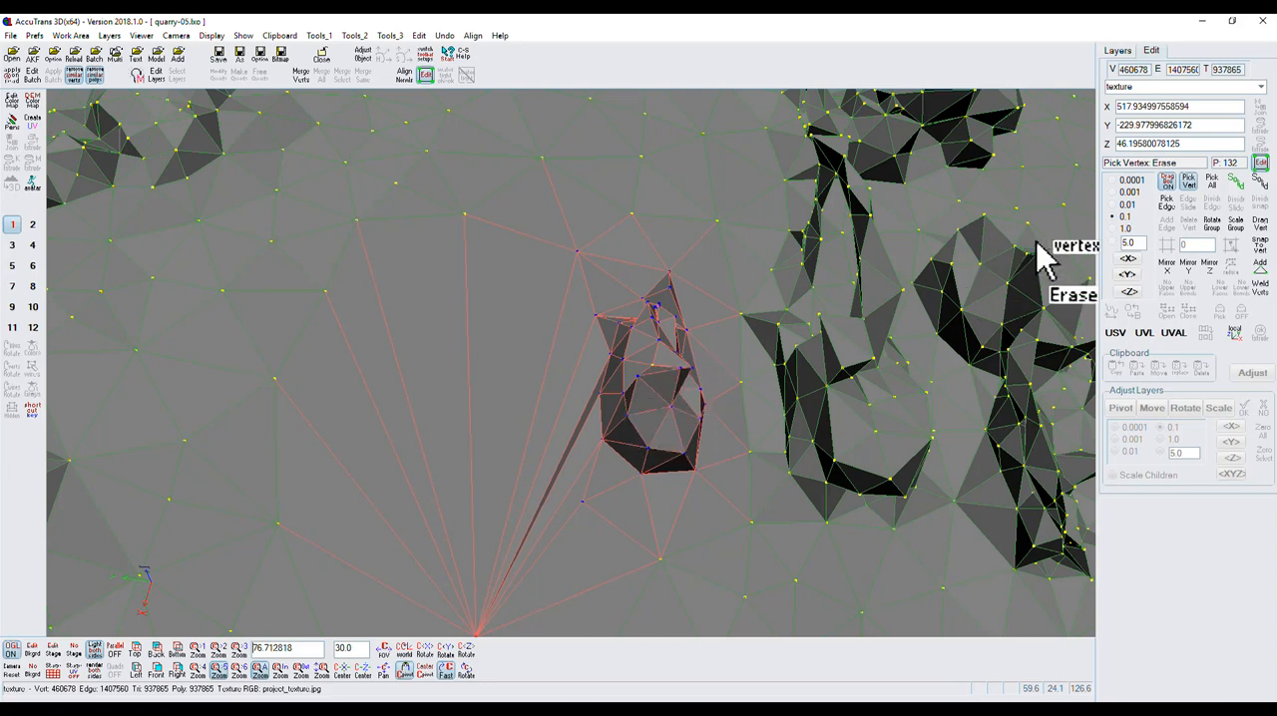
left_click(1164, 183)
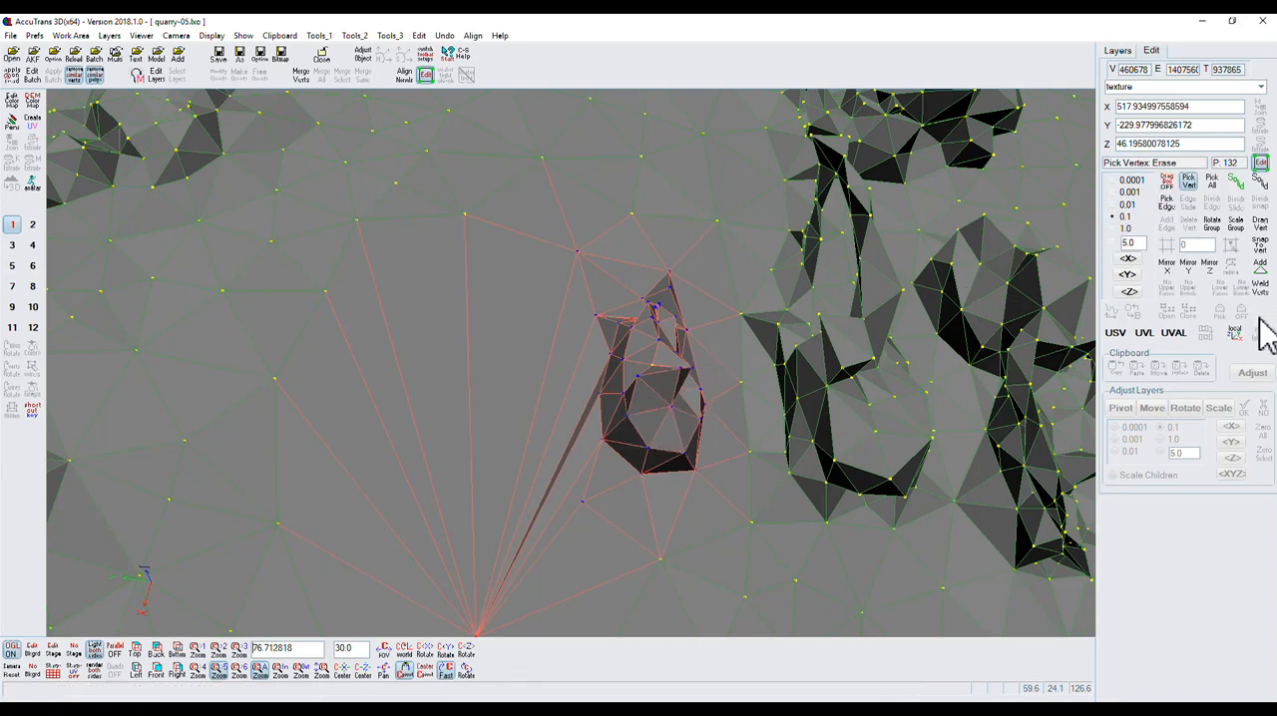
Snap the selected vertices to the unselected vertex in the middle of the second vehicle and weld them.
left_click(1263, 255)
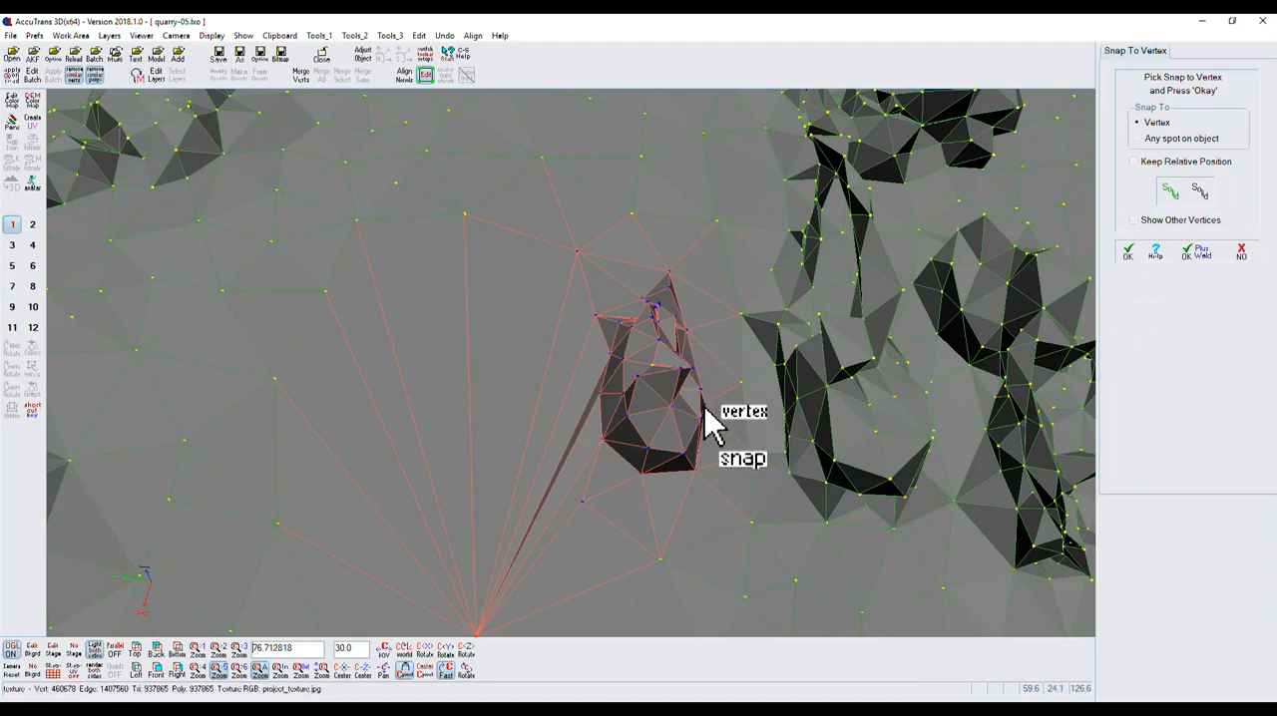
left_click(654, 366)
mouse_move(475, 669)
left_mouse_down()
mouse_move(459, 649)
mouse_move(456, 667)
left_mouse_up()
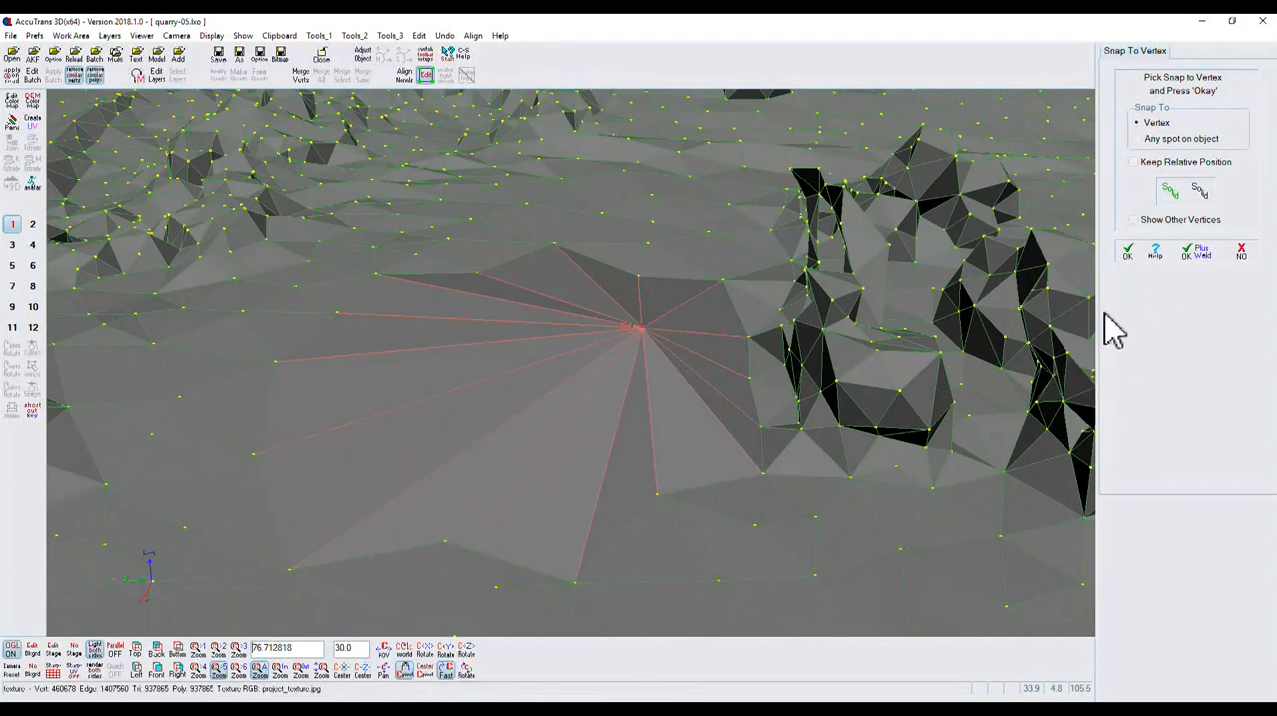
left_click(1207, 262)
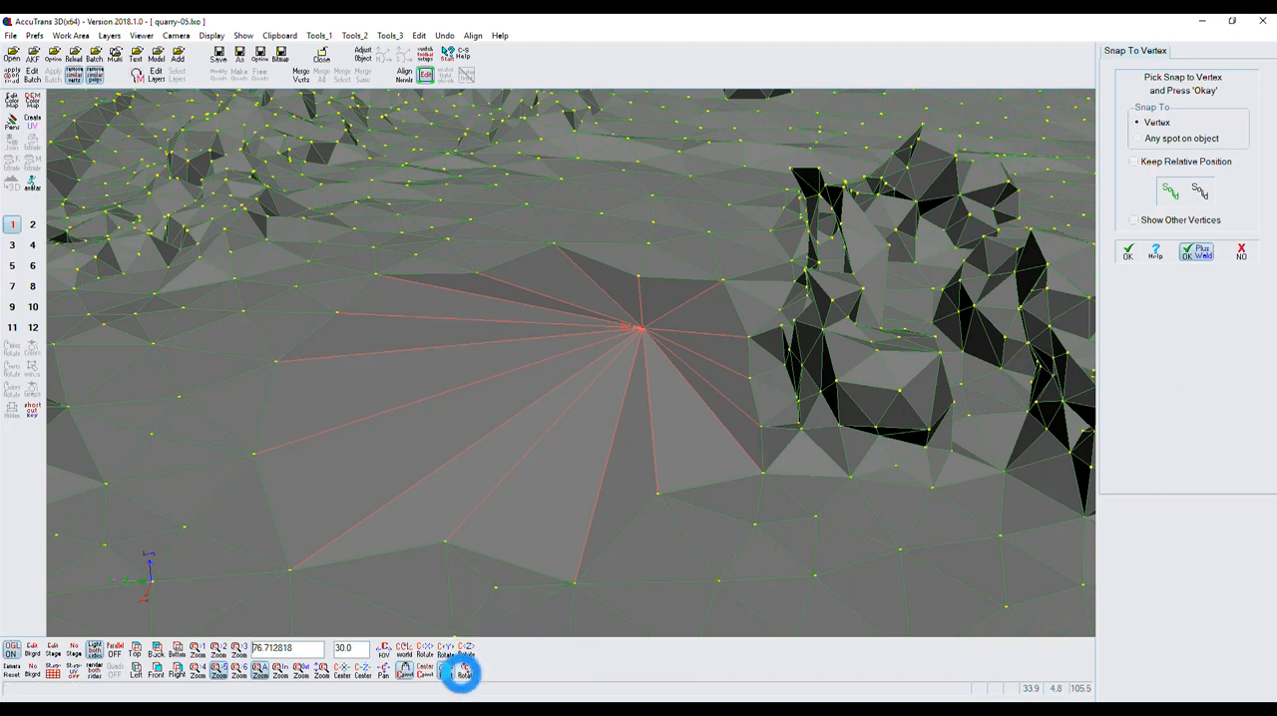
Select the welded vertex where the first two vehicles stood and lower it along the Z axis to about 42.45.
left_click(465, 671)
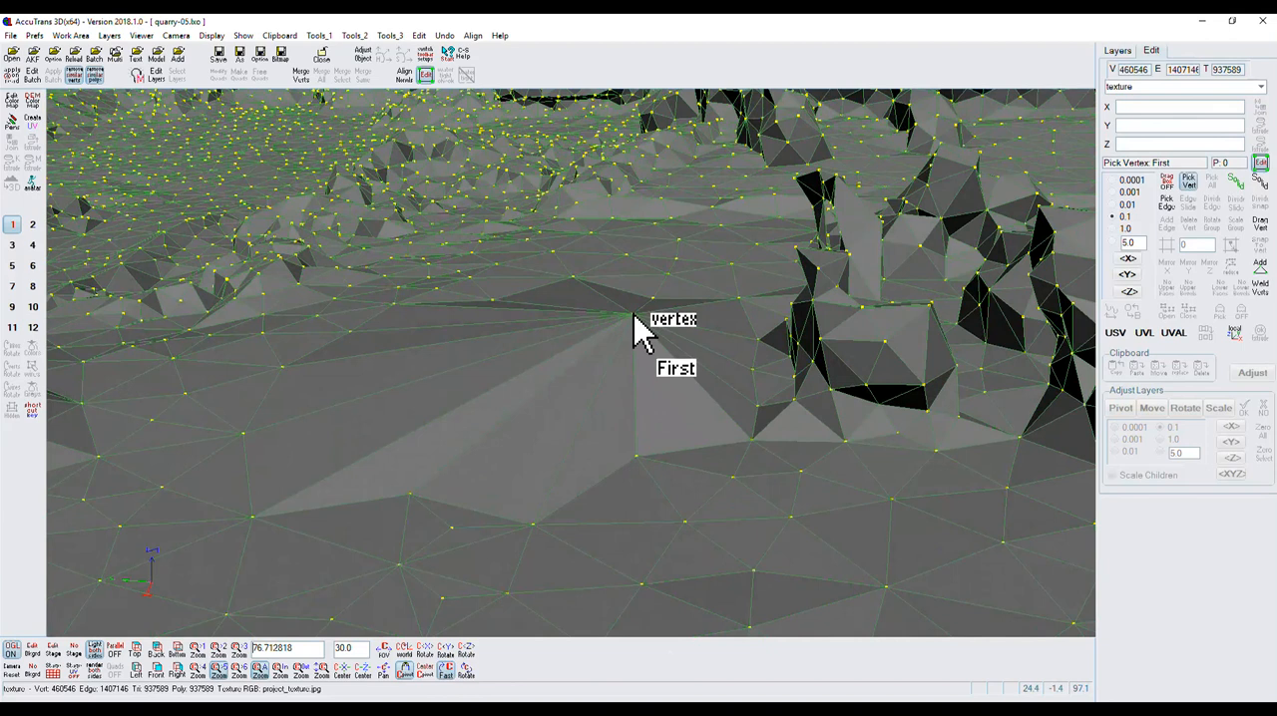
left_click(632, 317)
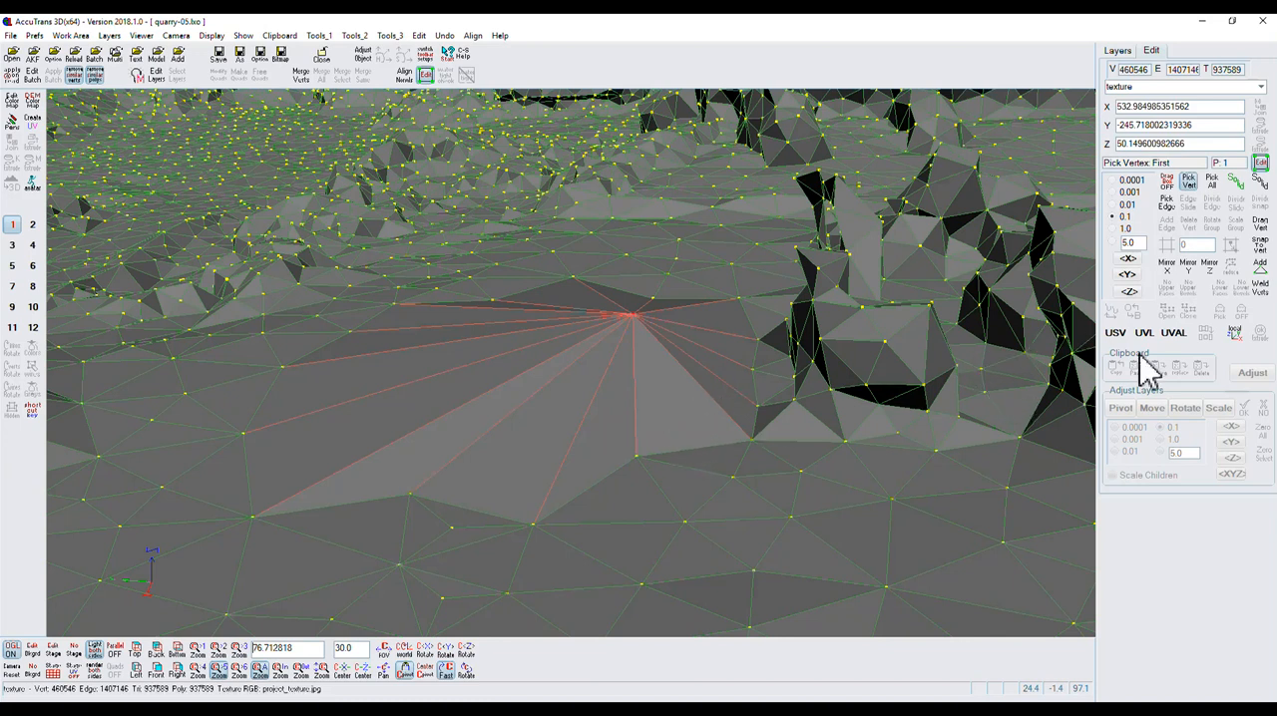
left_click(1237, 336)
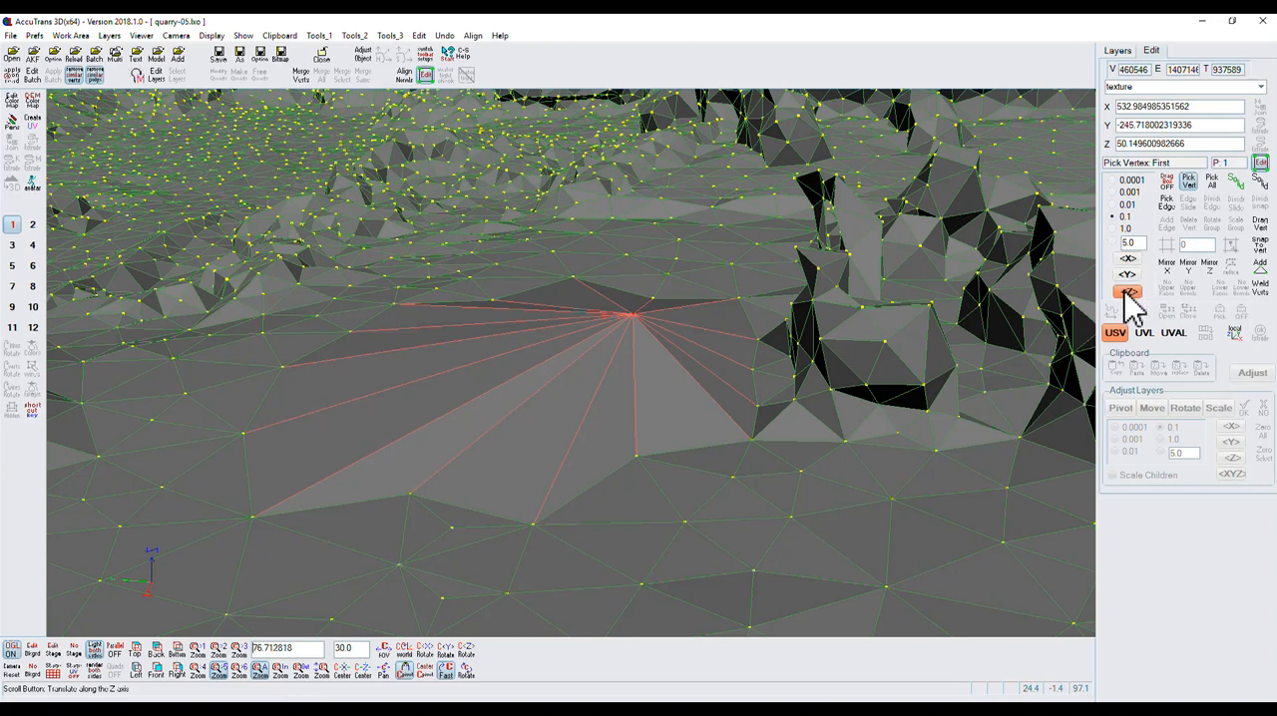
left_click(1126, 292)
scroll(1113, 309, "down", 1)
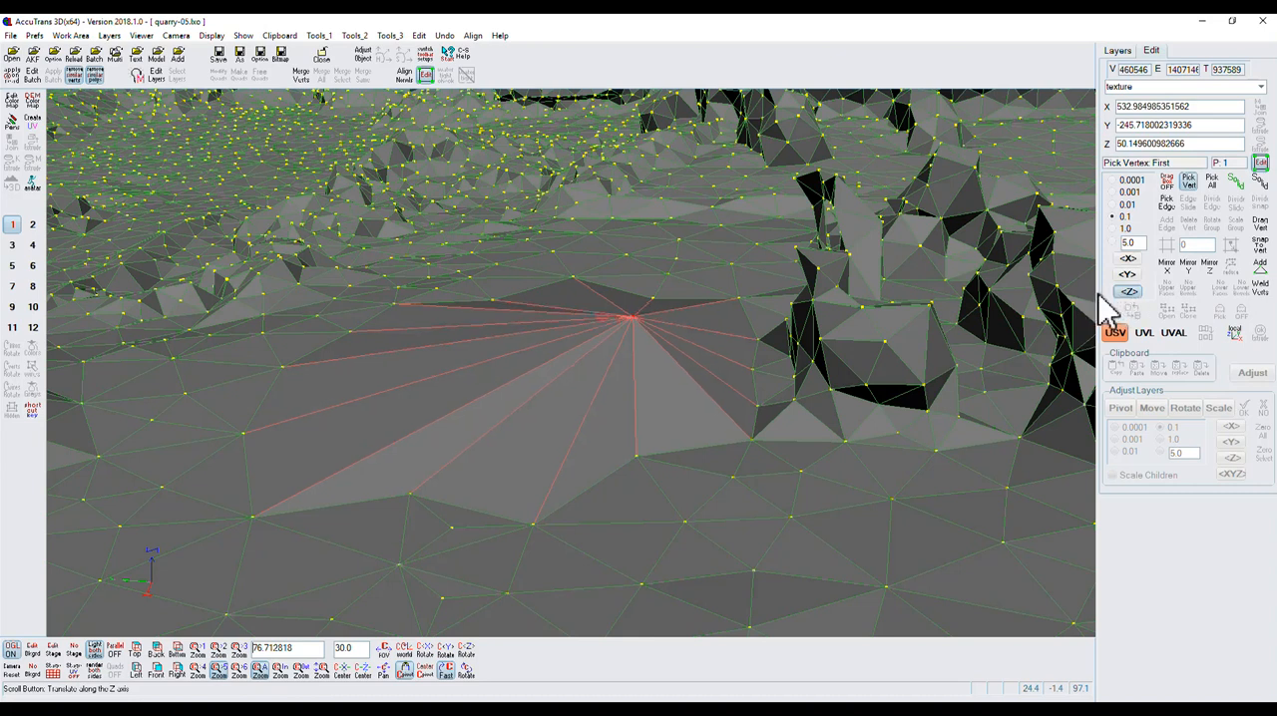
scroll(1087, 309, "down", 2)
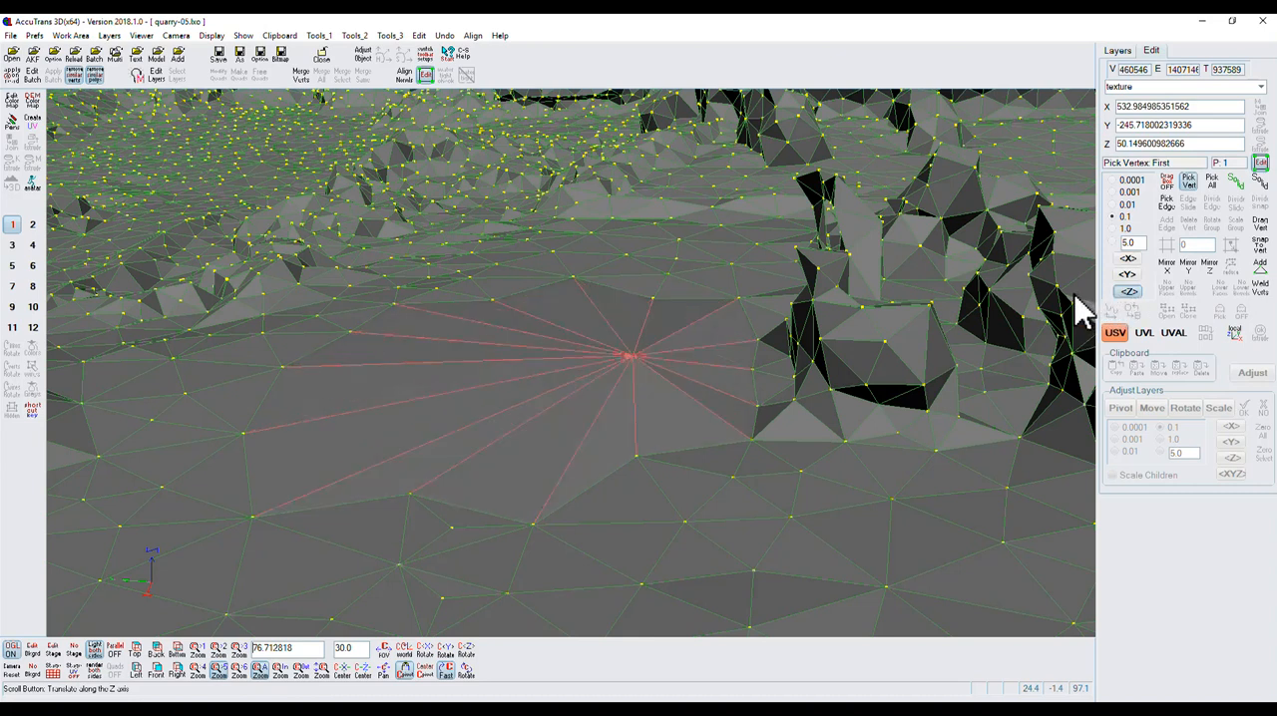
scroll(1082, 311, "down", 3)
left_click(1127, 275)
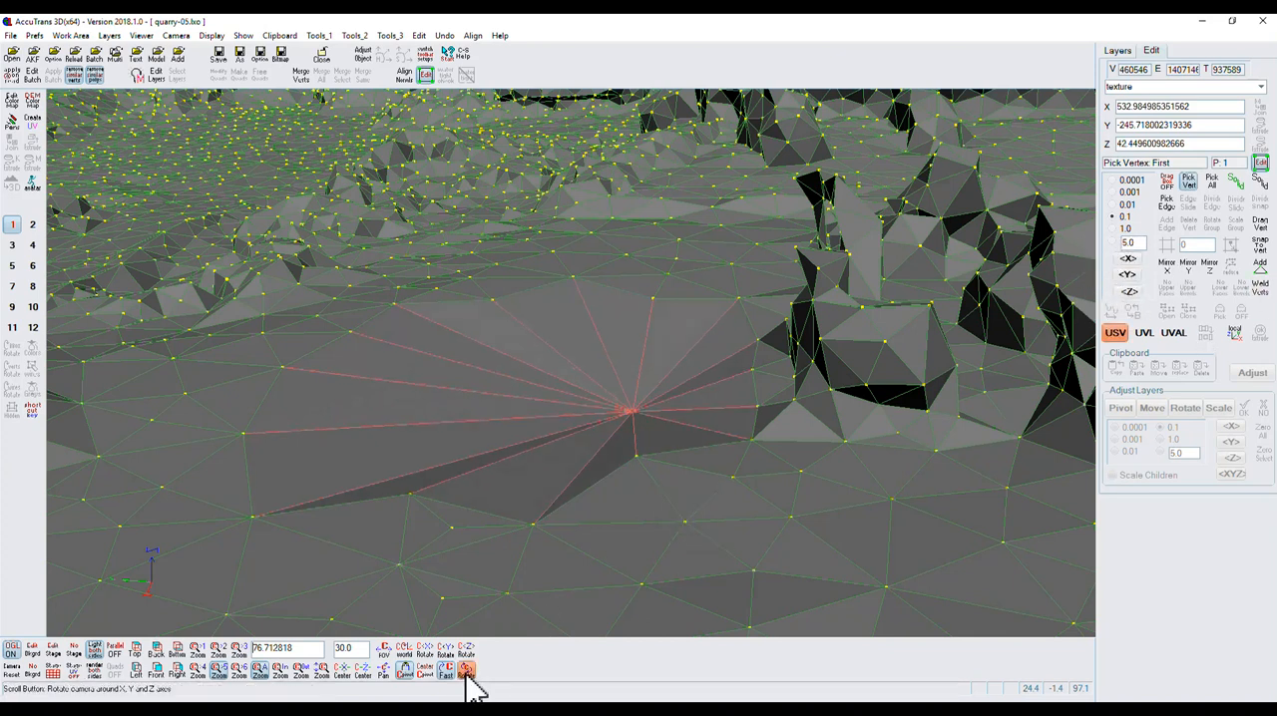
Pick the ground vertex just behind the lowered vertex and copy its Z coordinate.
scroll(466, 676, "up", 5)
scroll(469, 667, "down", 4)
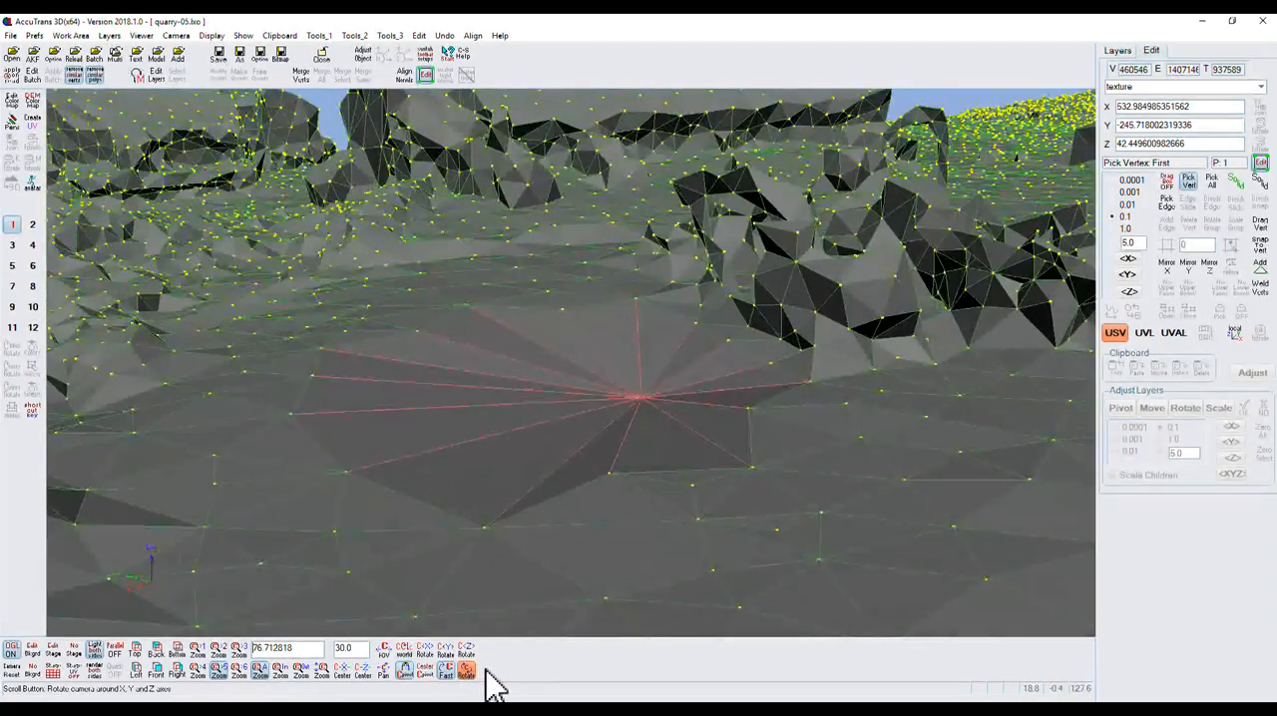
scroll(469, 666, "up", 4)
scroll(469, 675, "down", 3)
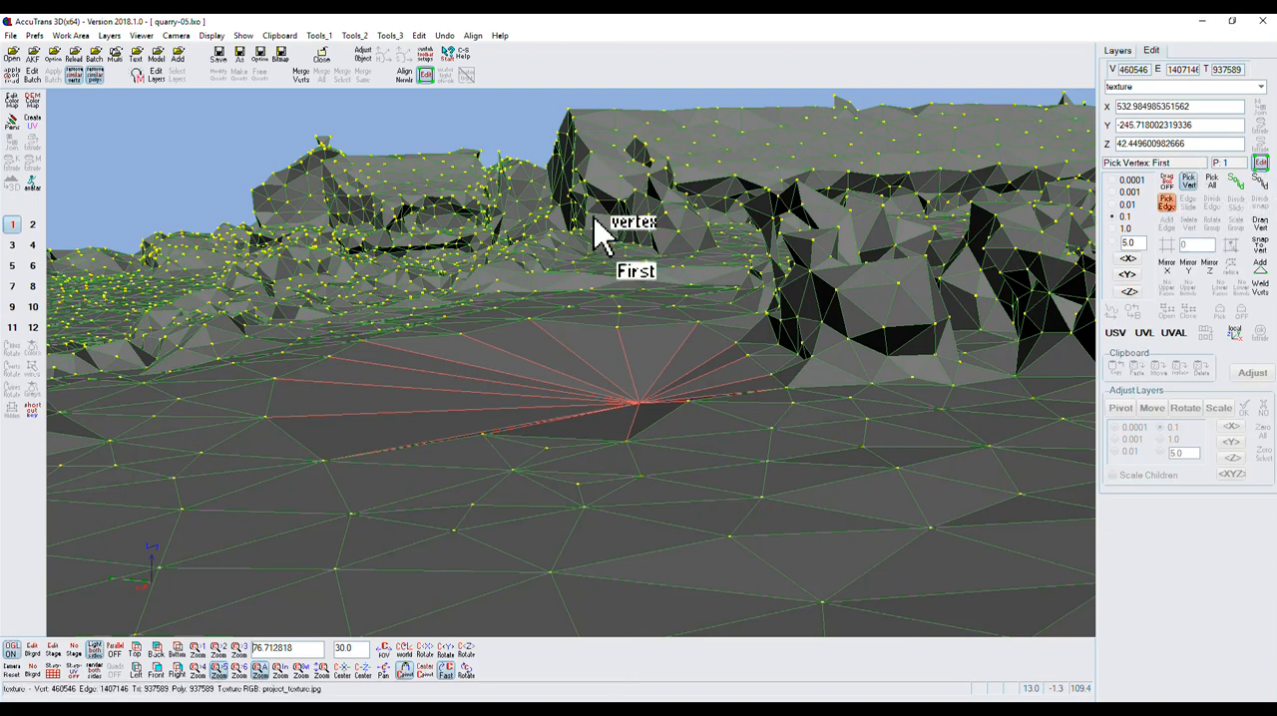
left_click(530, 318)
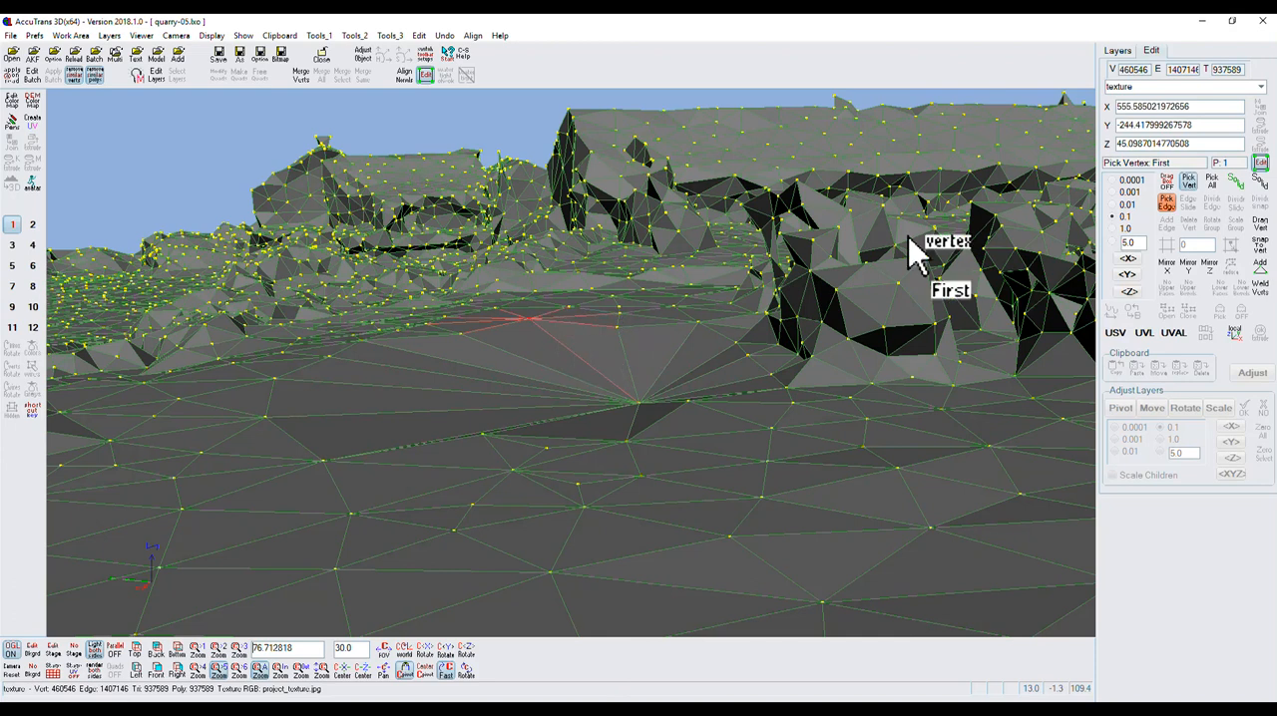
left_click_drag(1202, 143, 1104, 152)
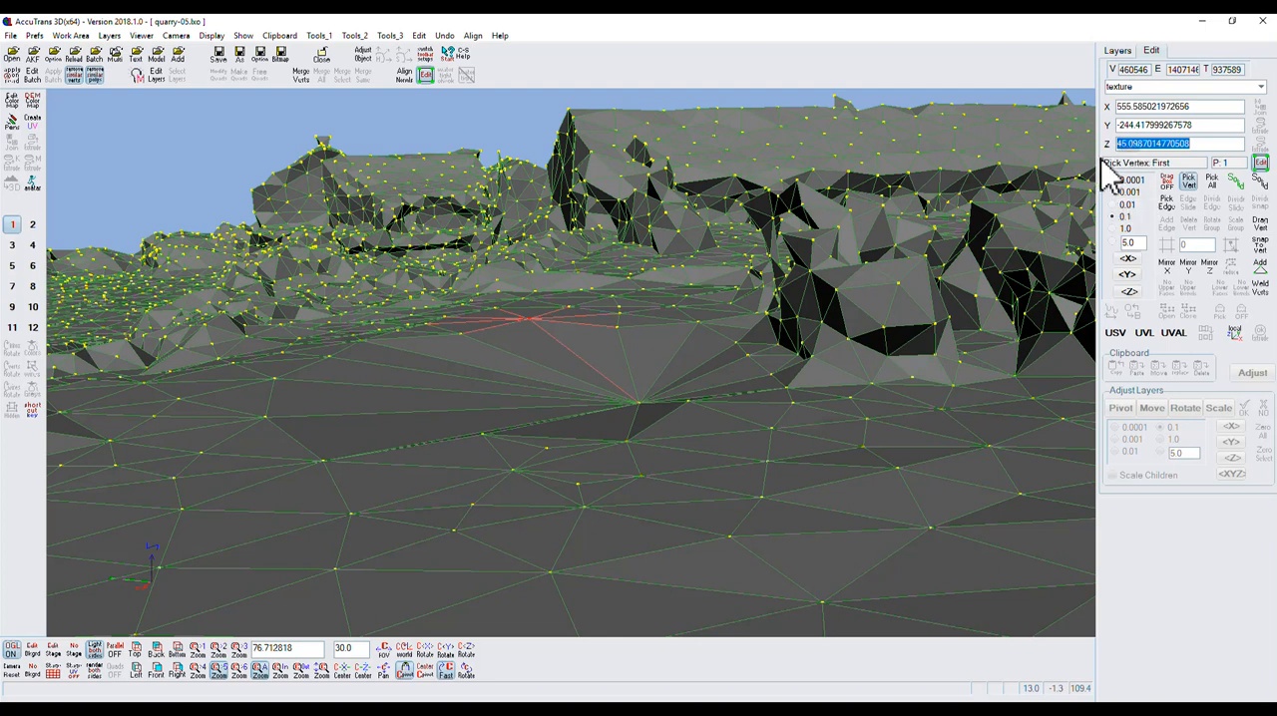
Reselect the welded vertex and set its Z coordinate to the copied value, 45.0987014770508.
left_click(638, 404)
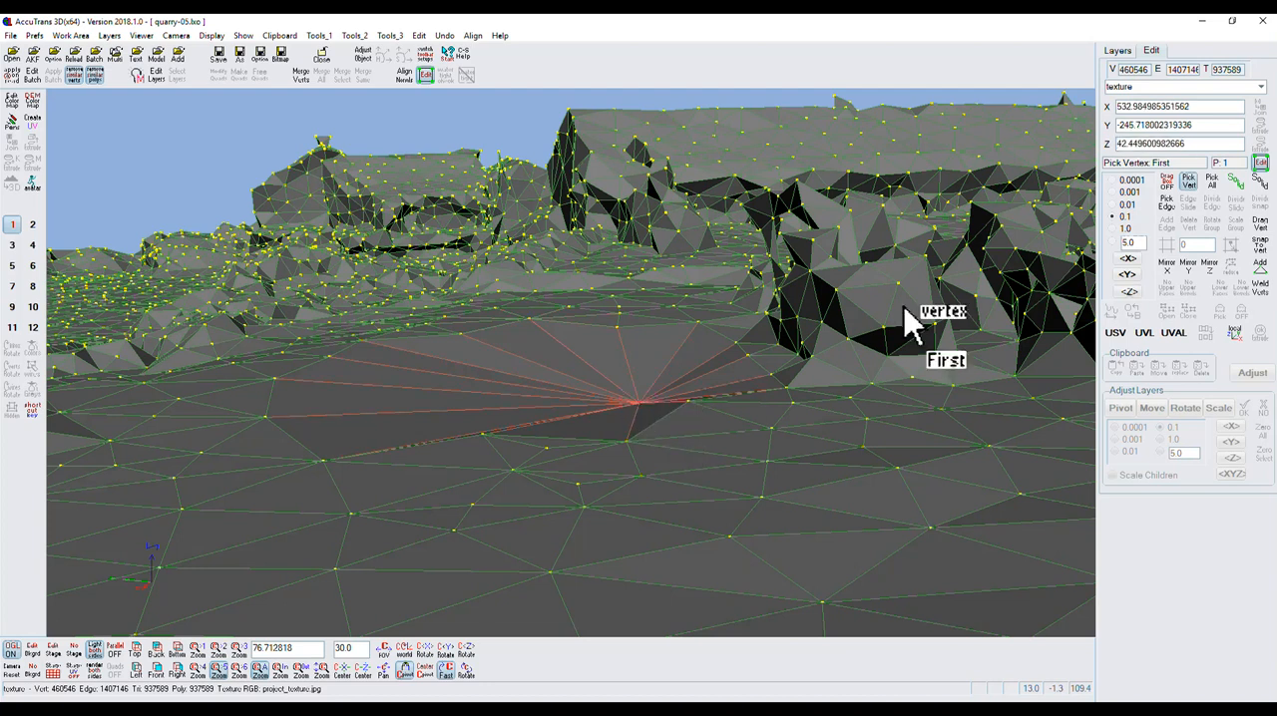
double_click(1201, 142)
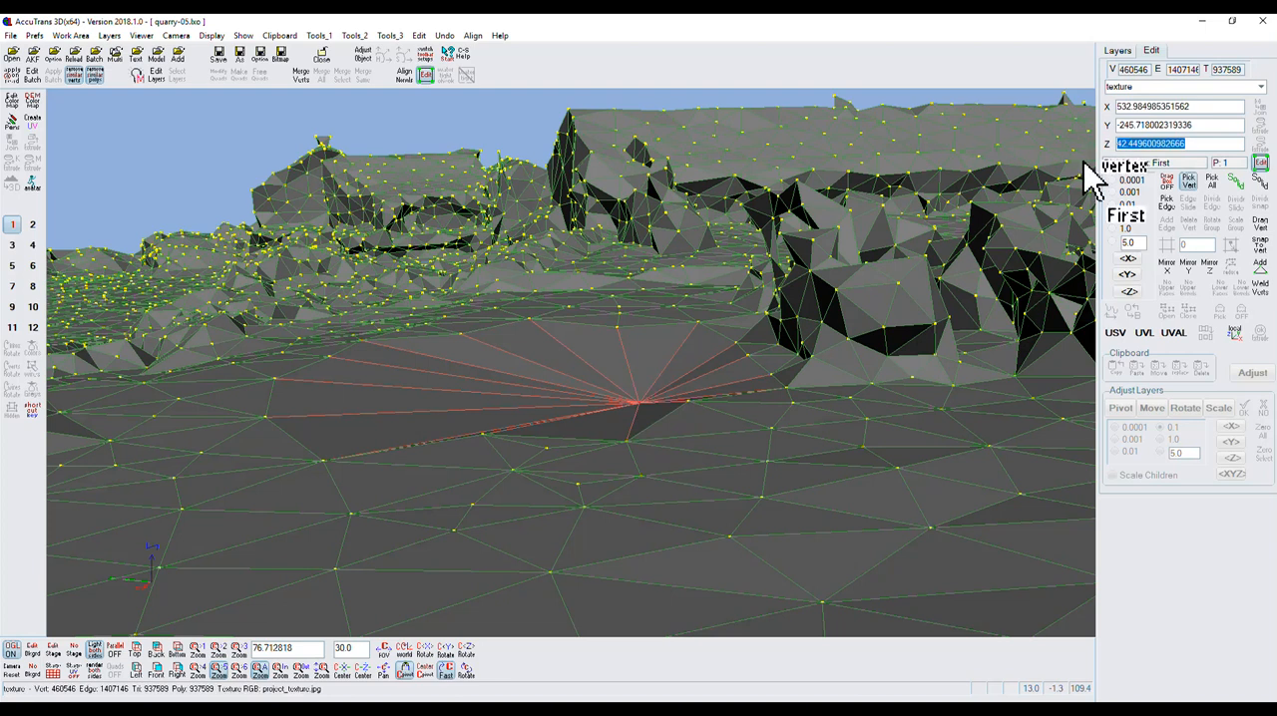
key("ctrl+c")
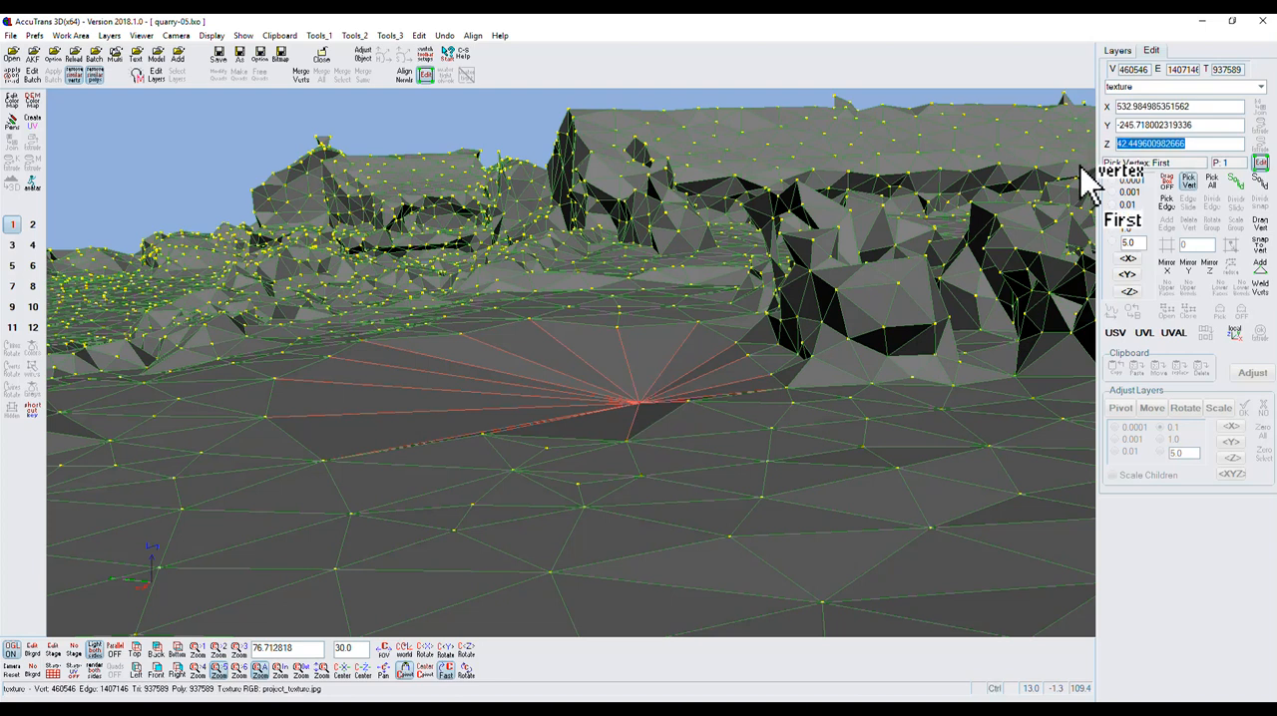
key("ctrl+v")
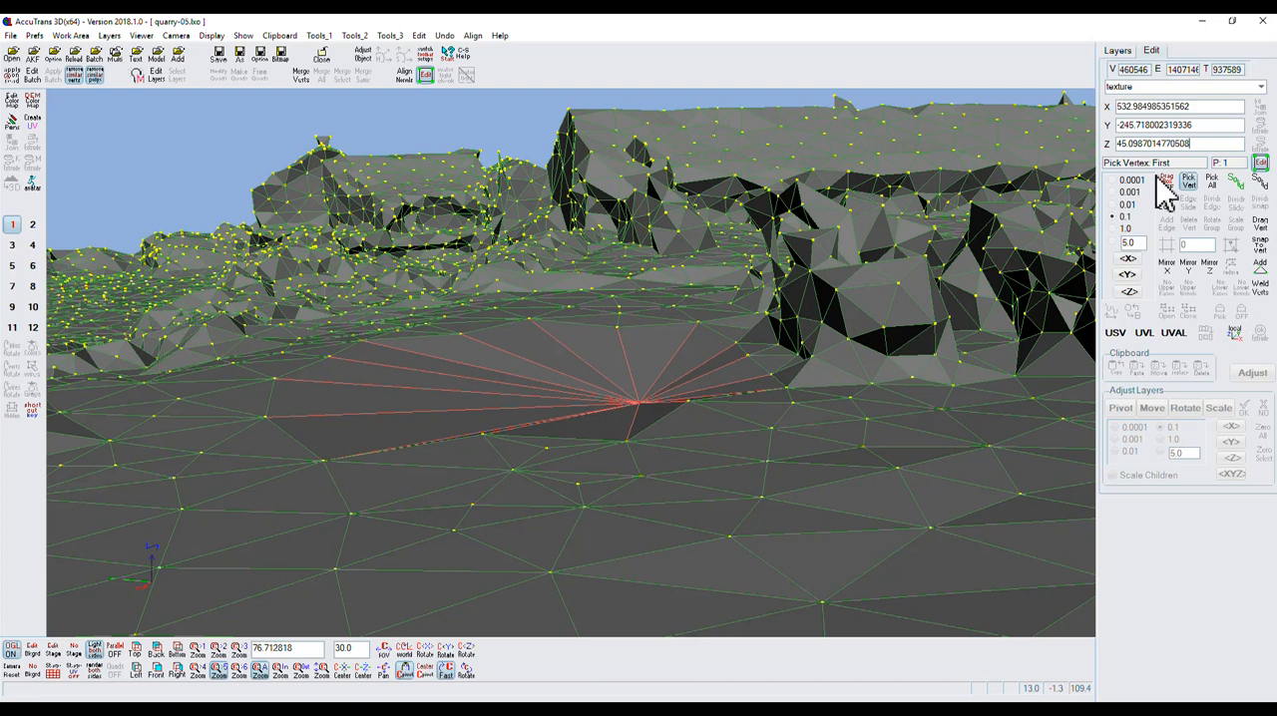
key("Return")
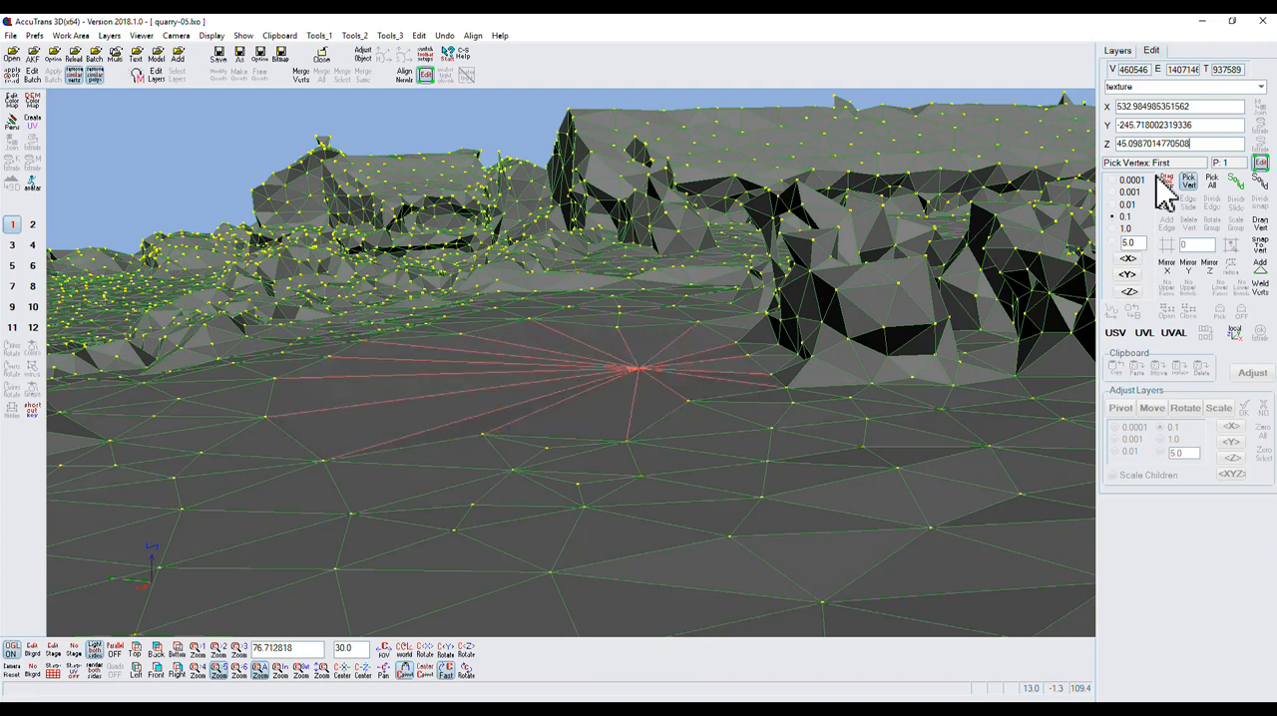
Turn off vertex picking and leave vertex editing to return to the textured quarry model.
left_click(467, 671)
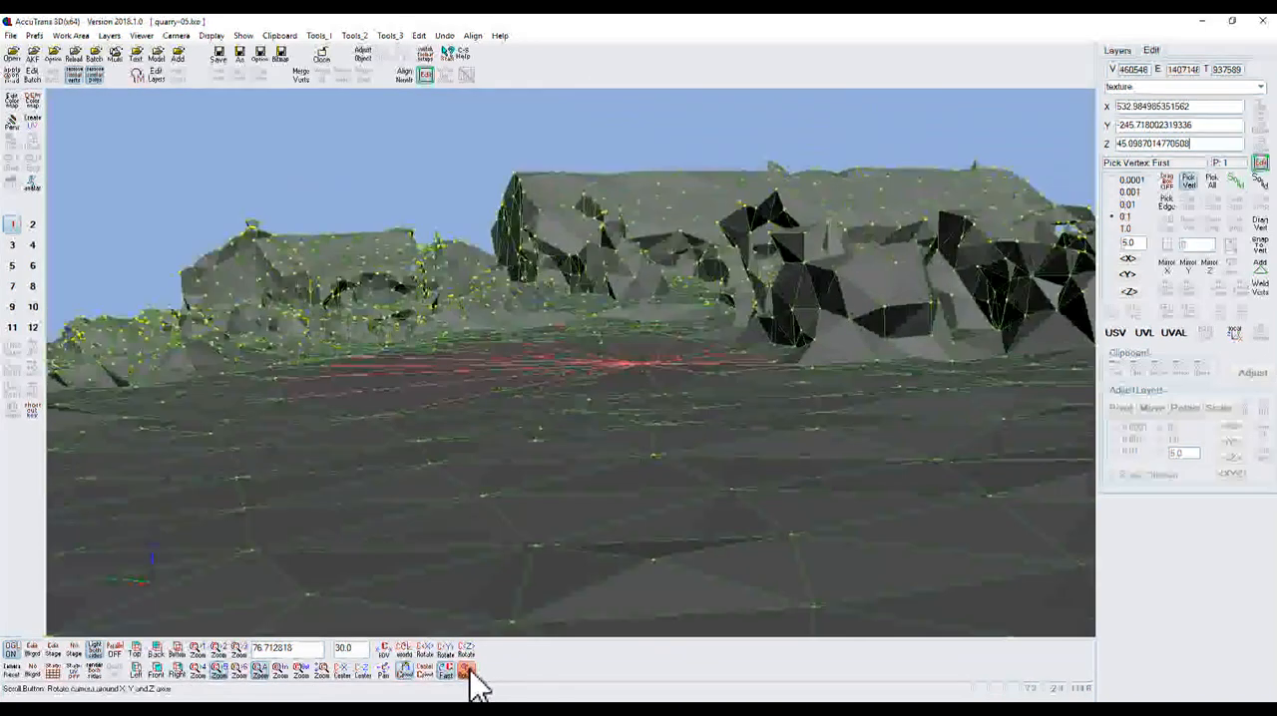
left_click_drag(469, 672, 473, 669)
left_click(1189, 182)
left_click(1259, 165)
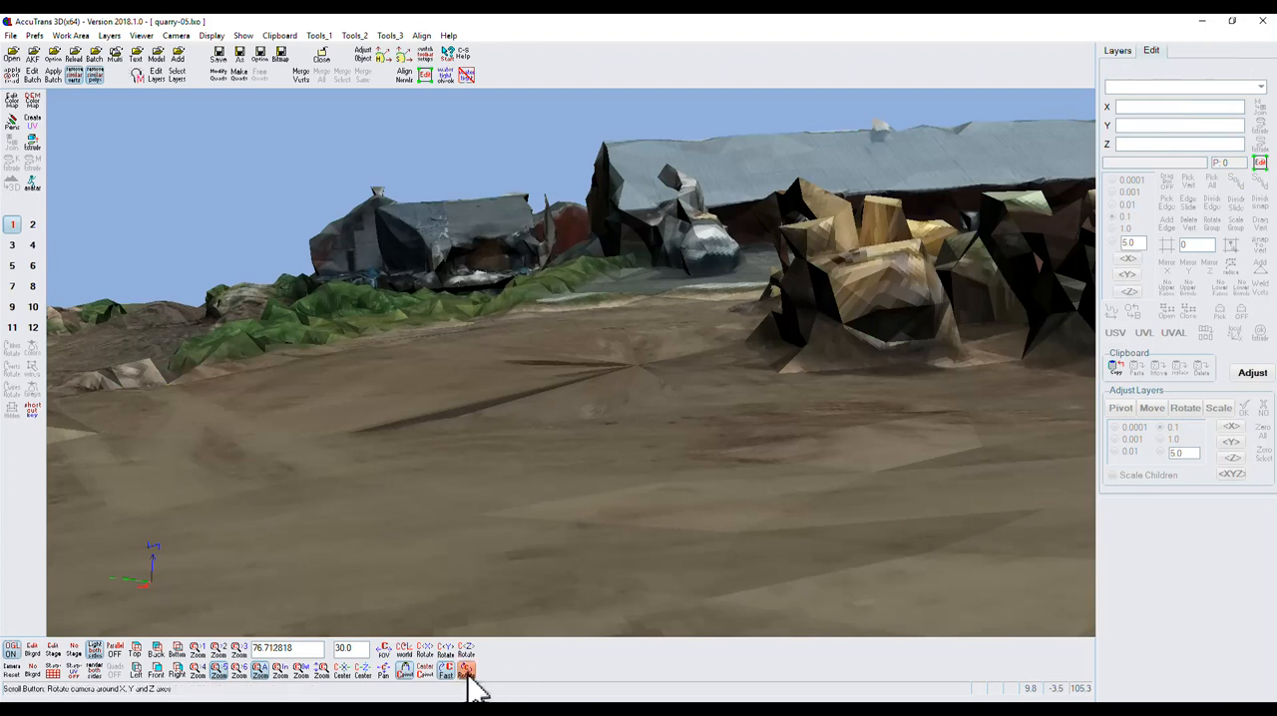
left_click_drag(467, 676, 470, 690)
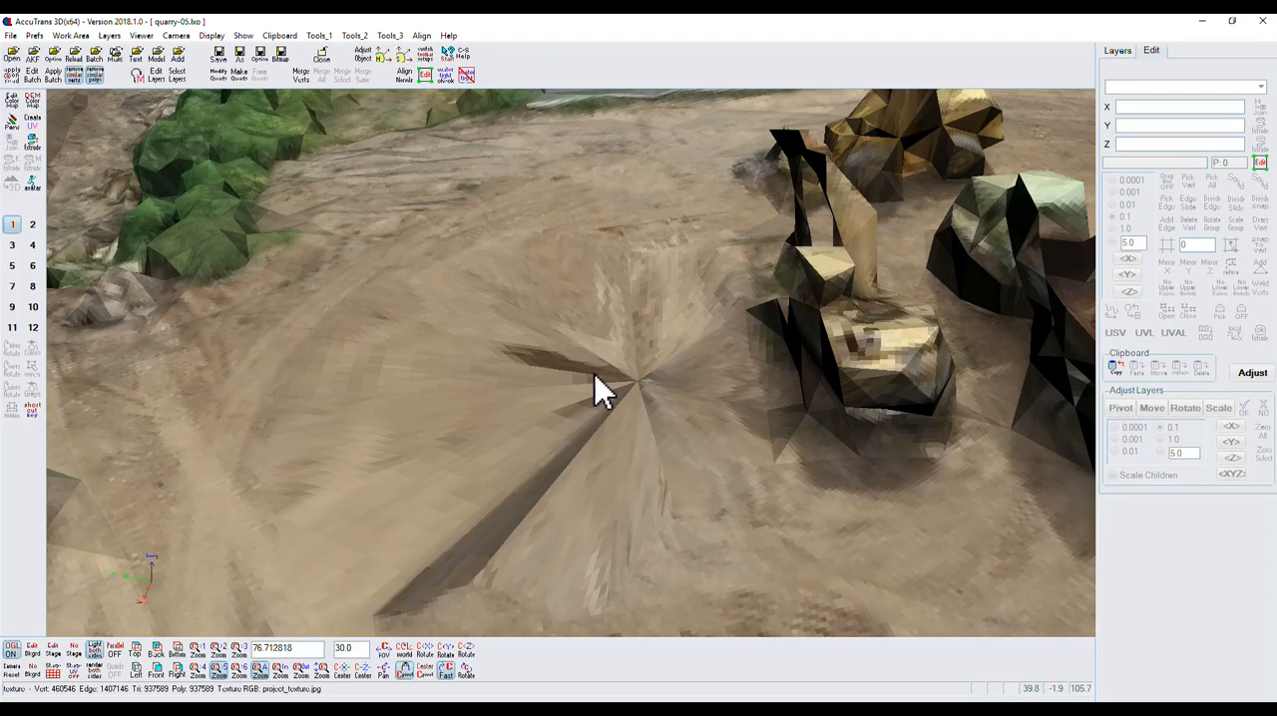
Start Triangle Delete and select the lowest triangles along the near side of the small vehicle standing apart from the others.
scroll(606, 368, "down", 3)
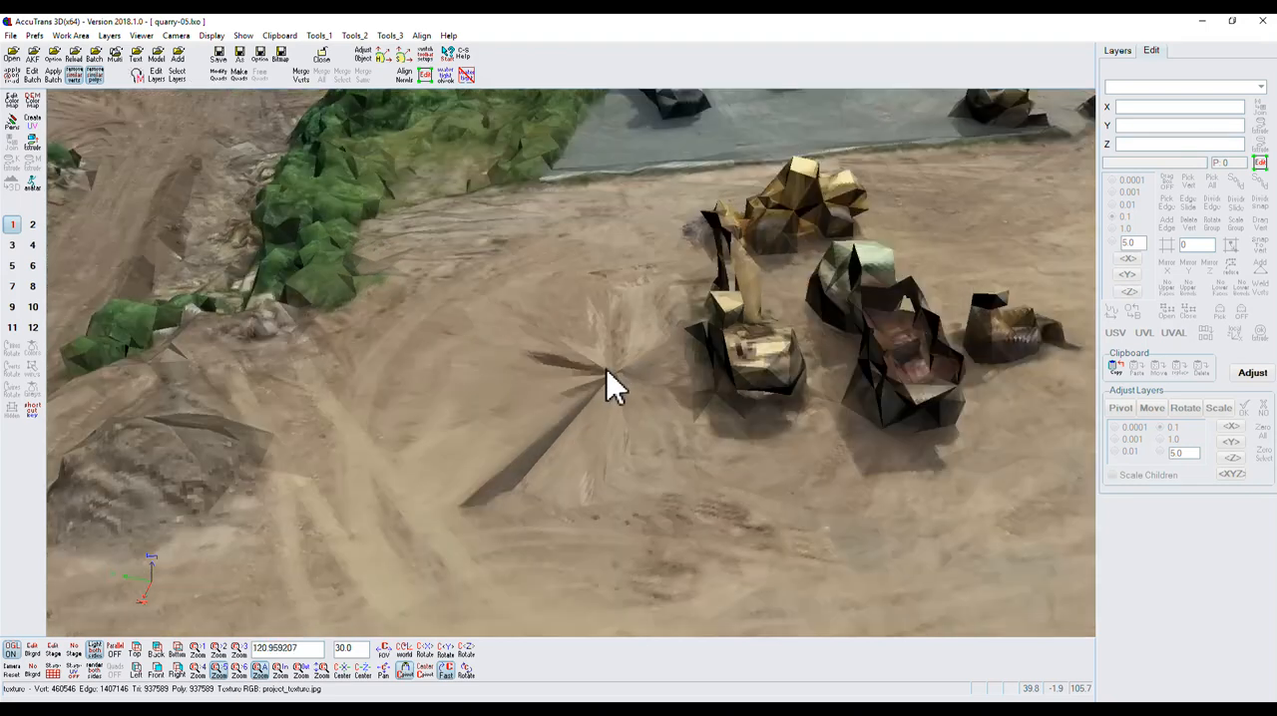
double_click(998, 333)
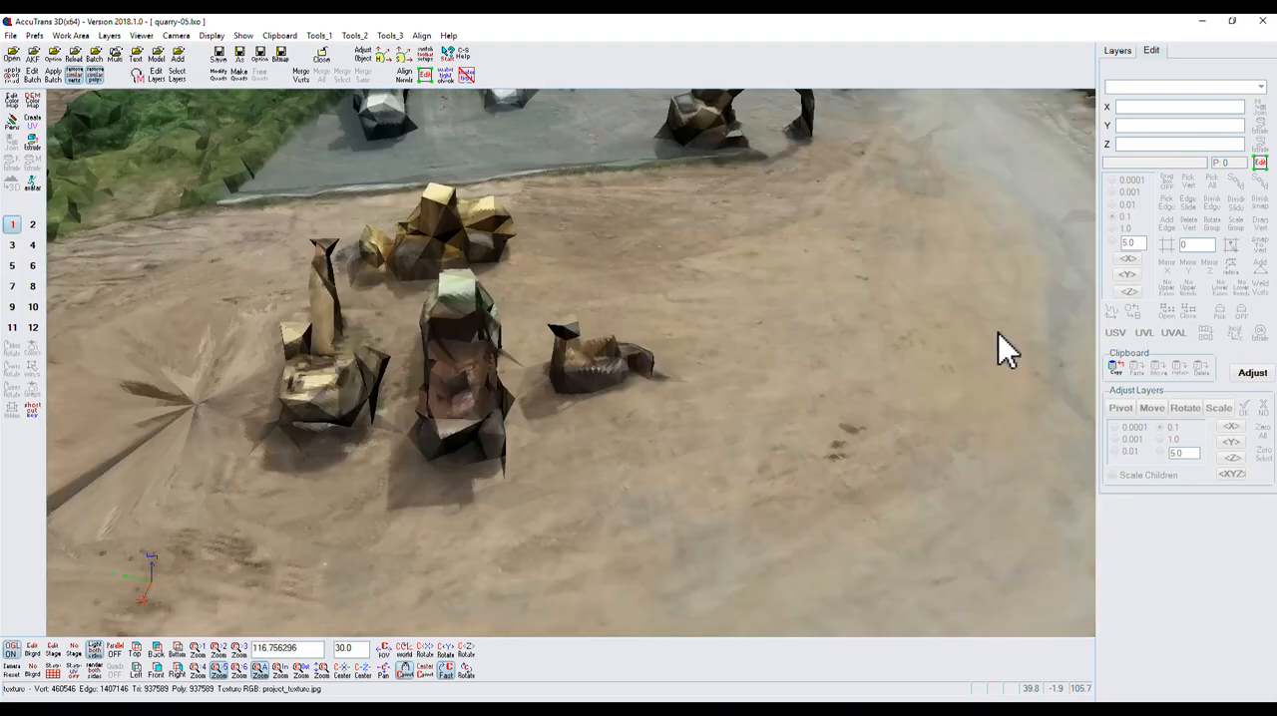
mouse_move(465, 673)
left_mouse_down()
mouse_move(466, 691)
mouse_move(444, 676)
mouse_move(455, 695)
left_mouse_up()
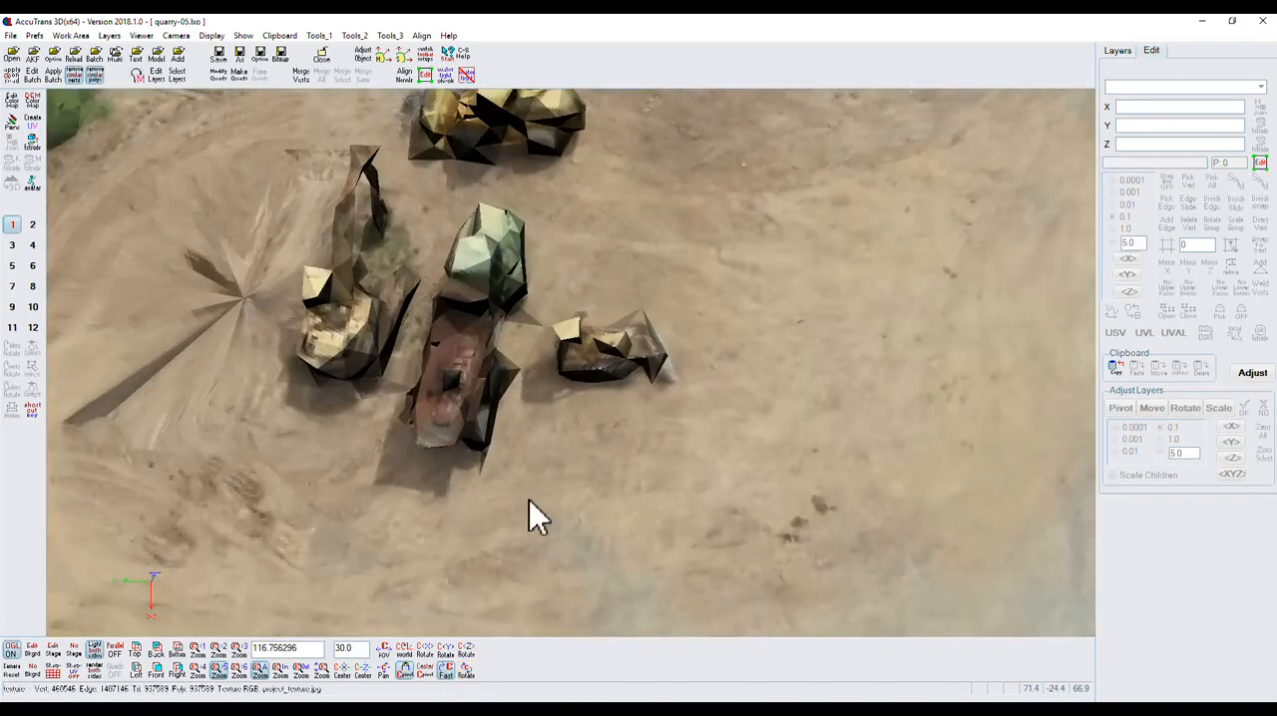
scroll(616, 362, "up", 3)
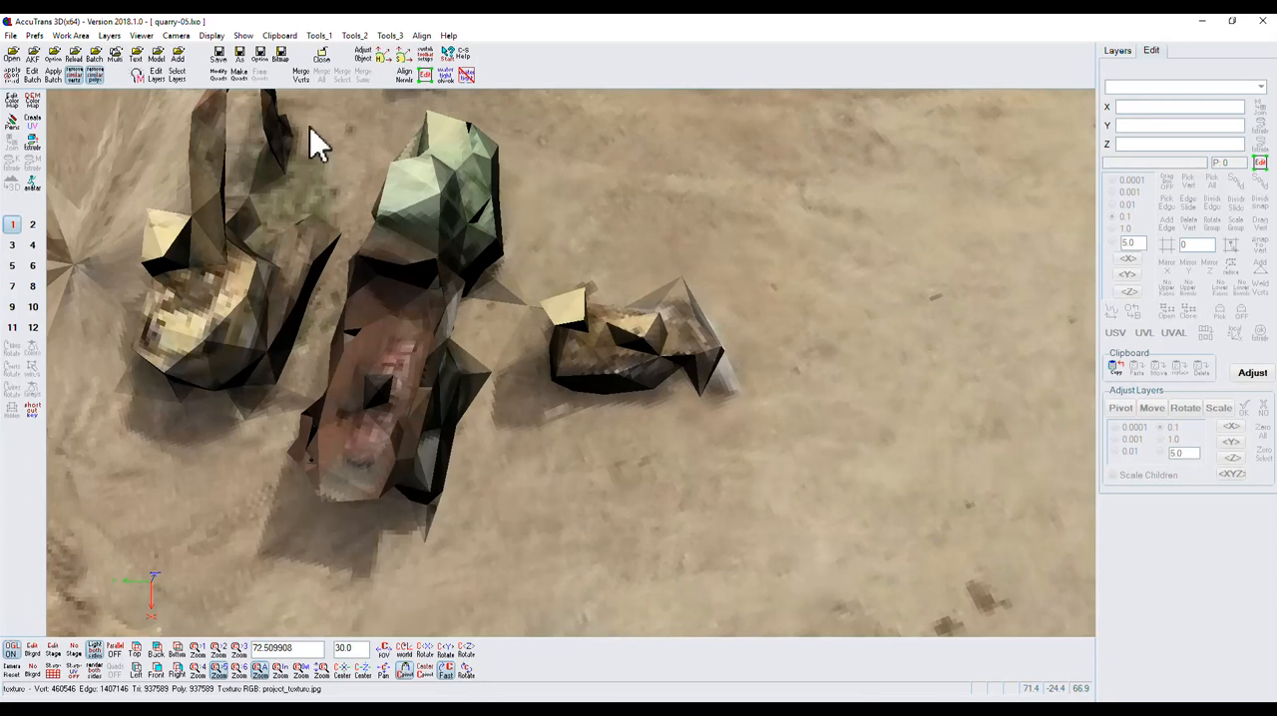
left_click(321, 38)
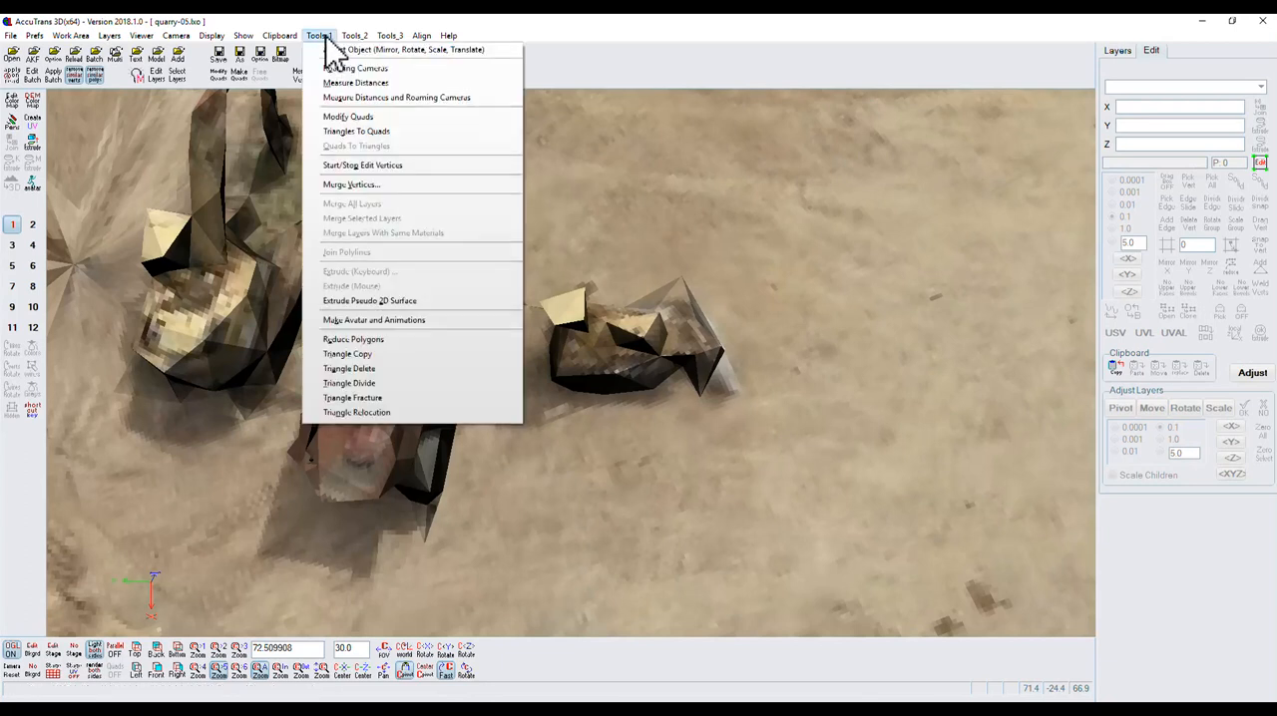
left_click(353, 369)
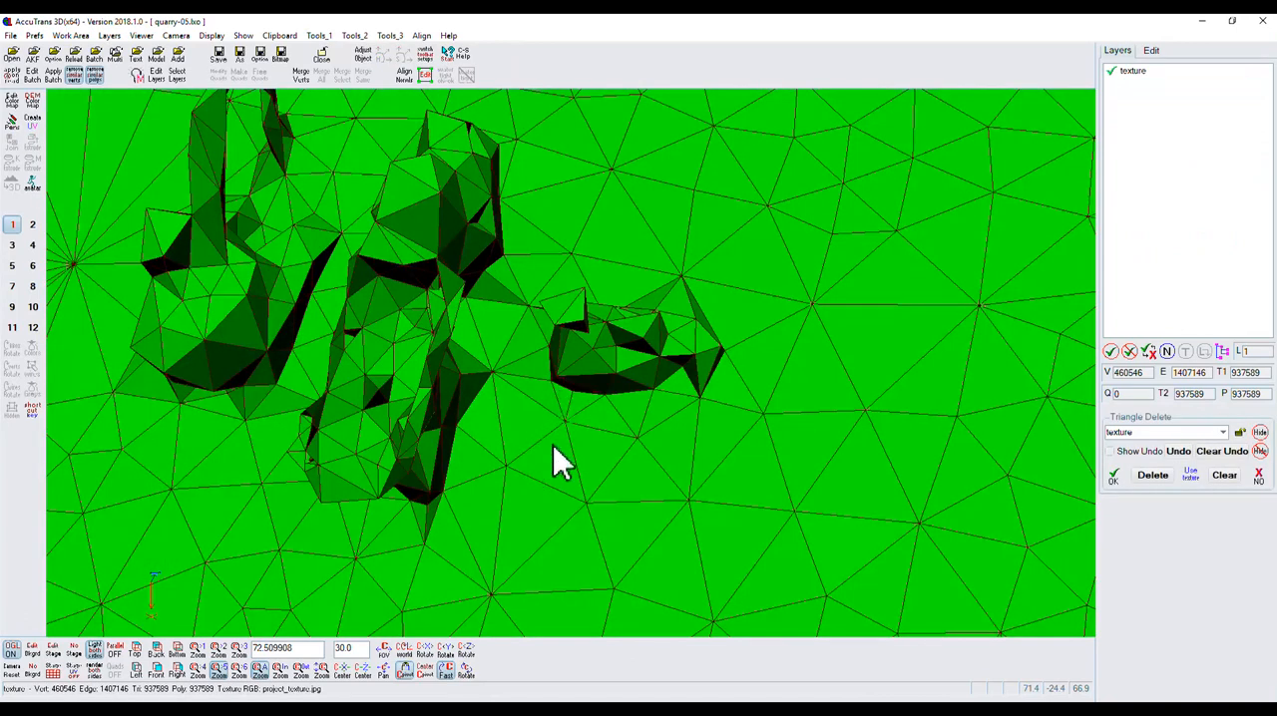
left_click(468, 671)
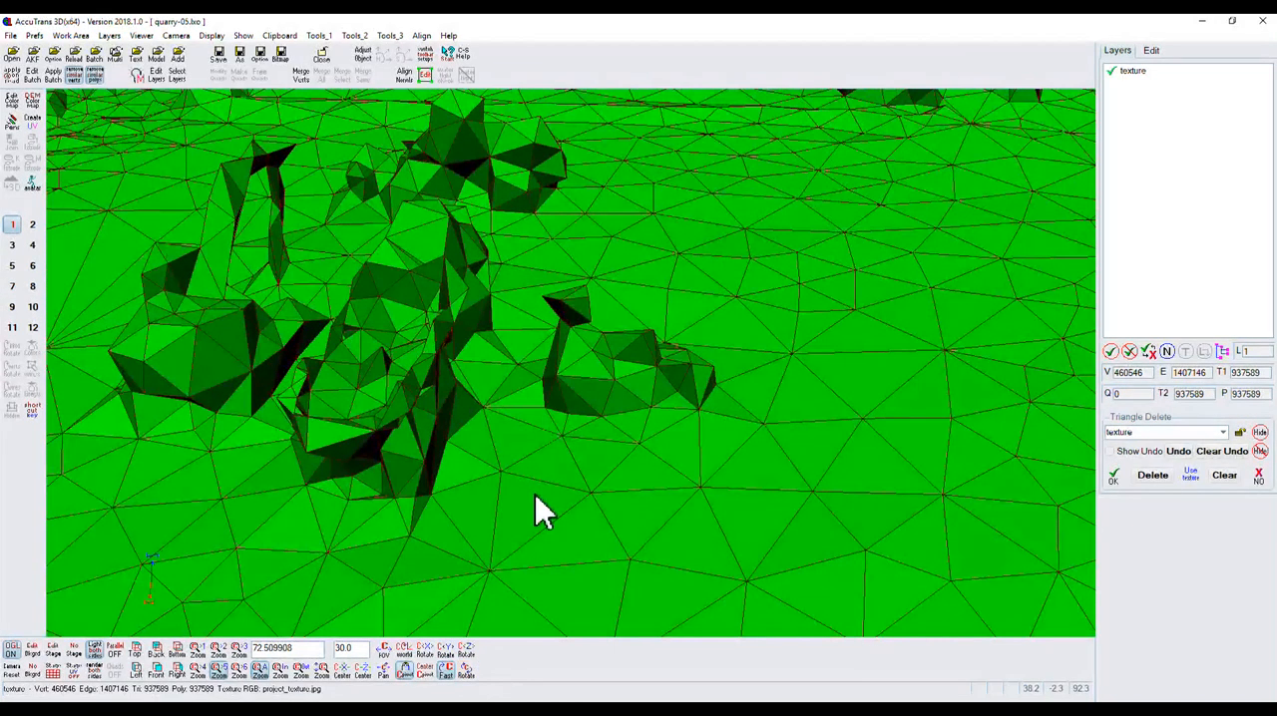
left_click(574, 403)
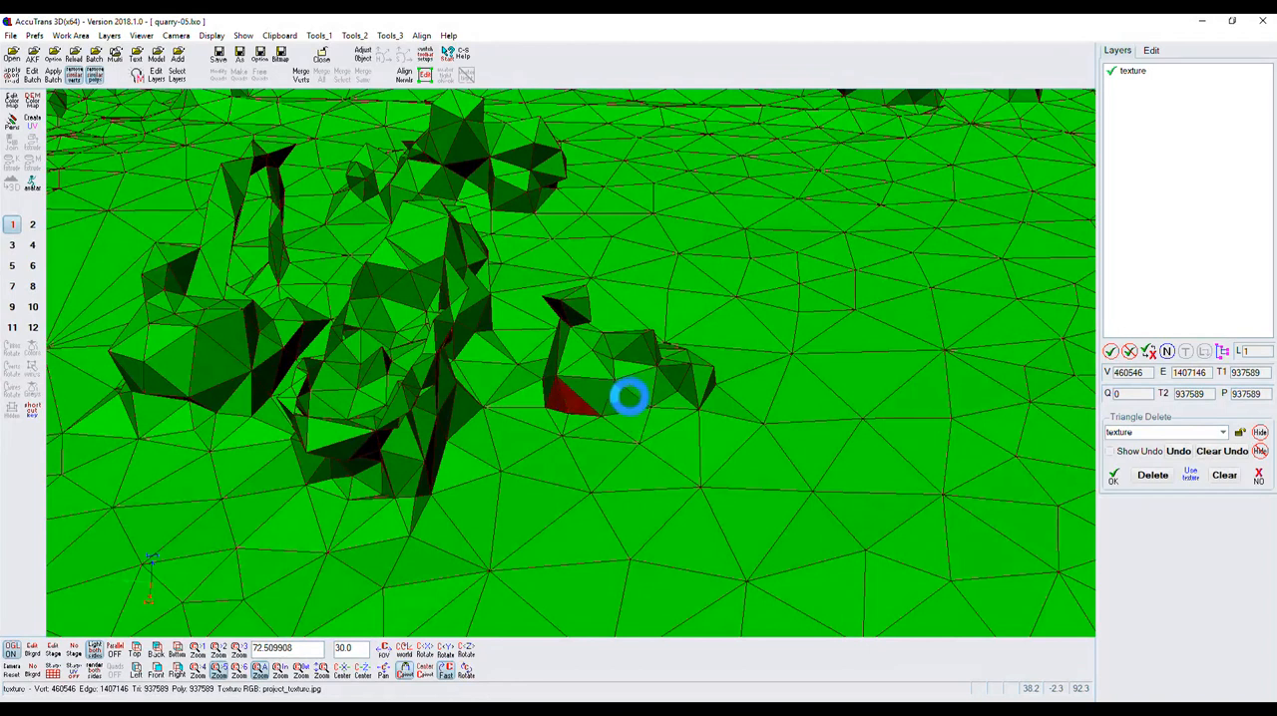
left_click(673, 400)
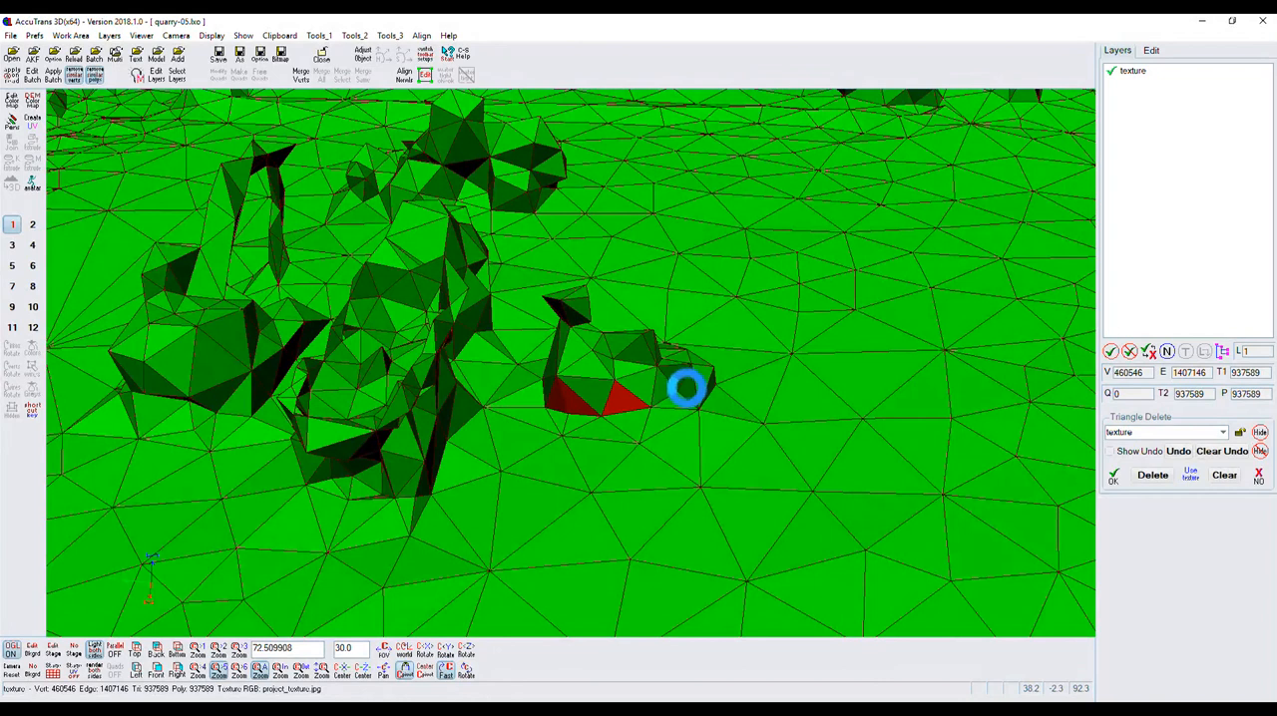
left_click(693, 391)
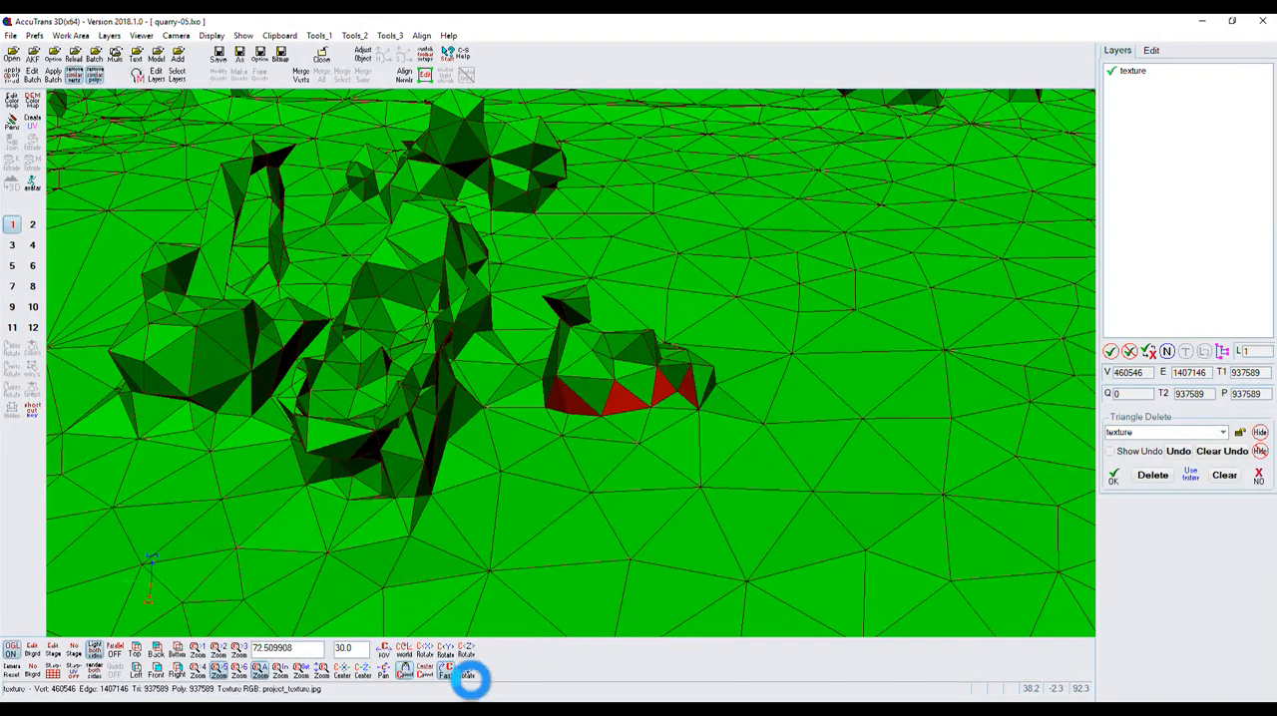
Add the base triangles around the far side and end of the small vehicle to the selection and delete all selected triangles.
left_click_drag(465, 669, 370, 684)
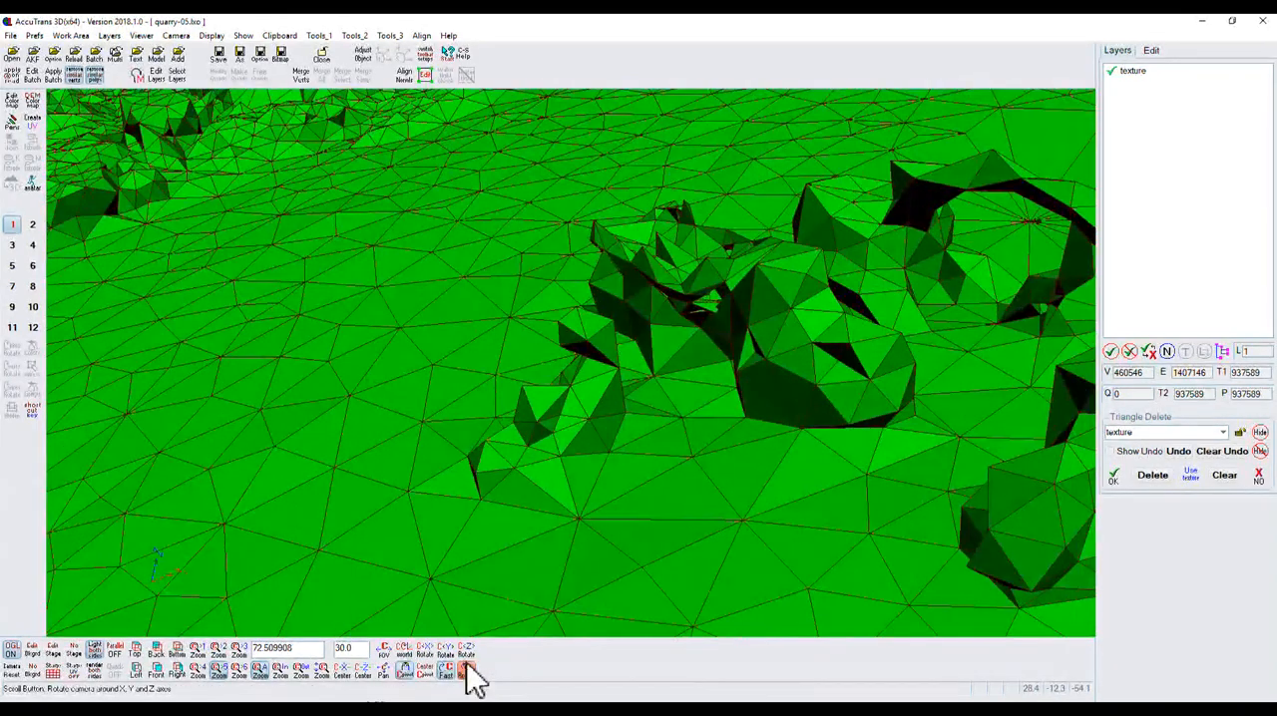
left_click(521, 495)
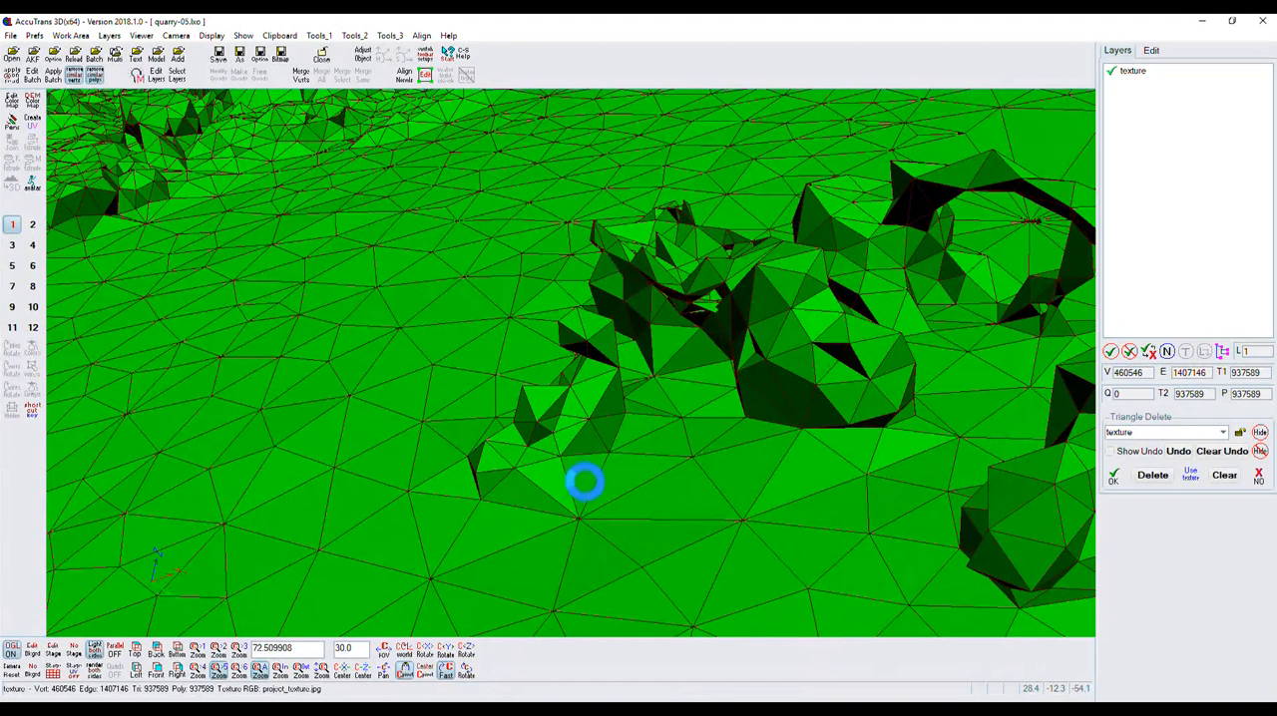
left_click(613, 426)
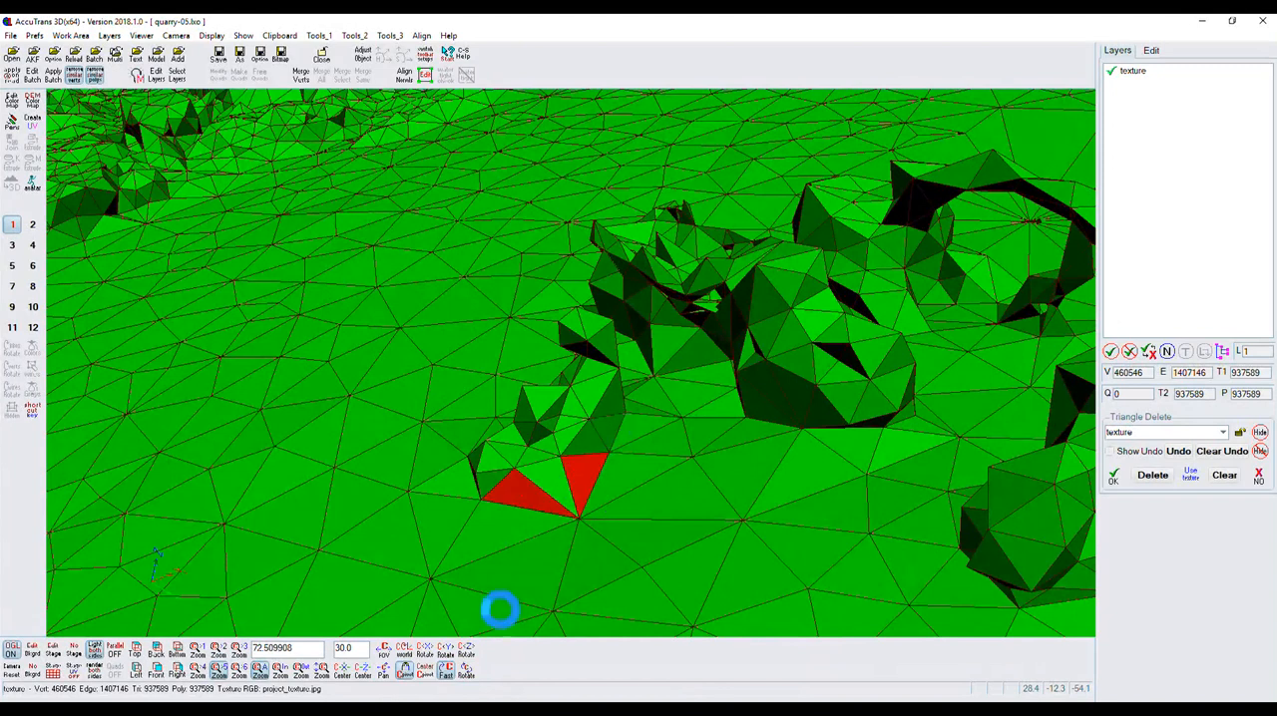
left_click_drag(467, 673, 448, 692)
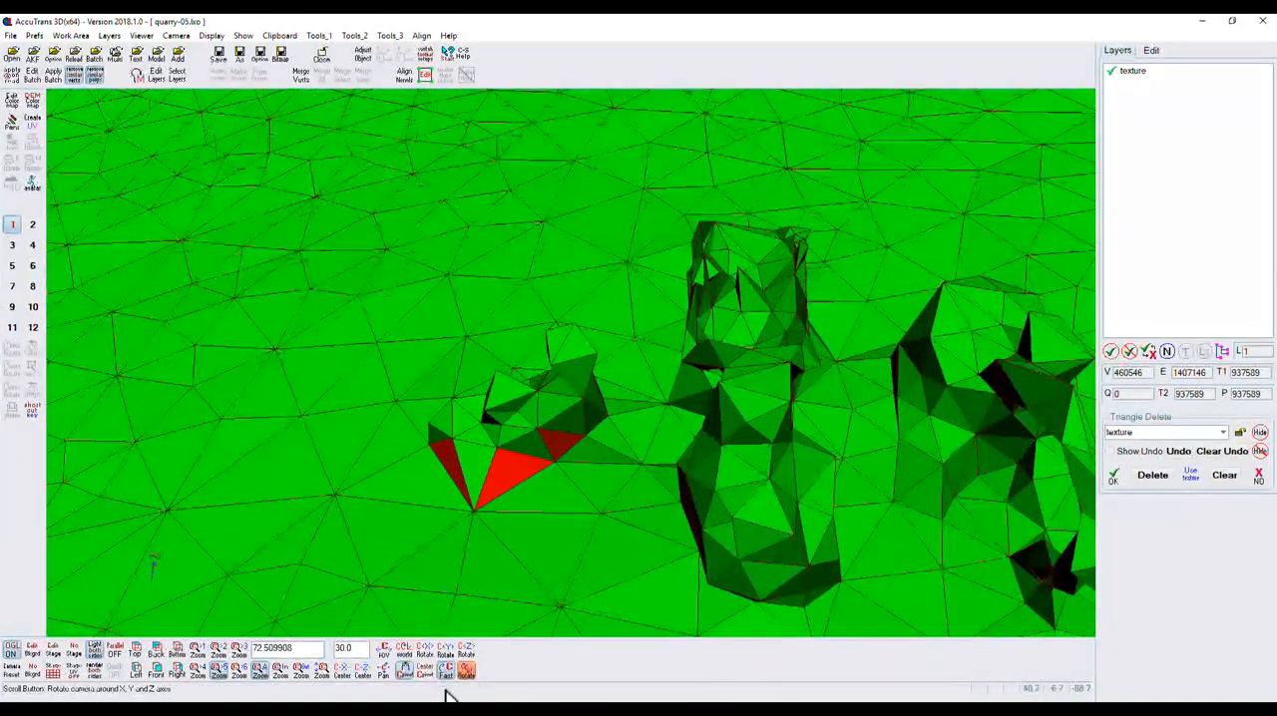
left_click(609, 433)
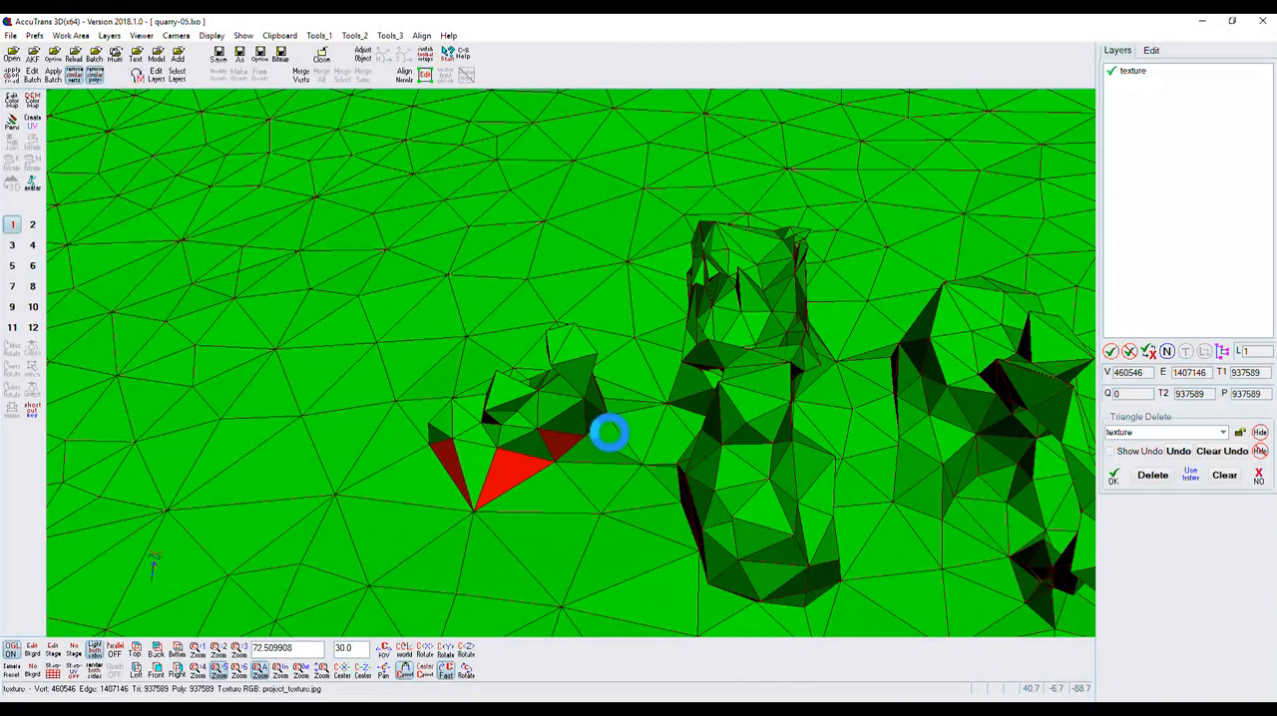
left_click(608, 431)
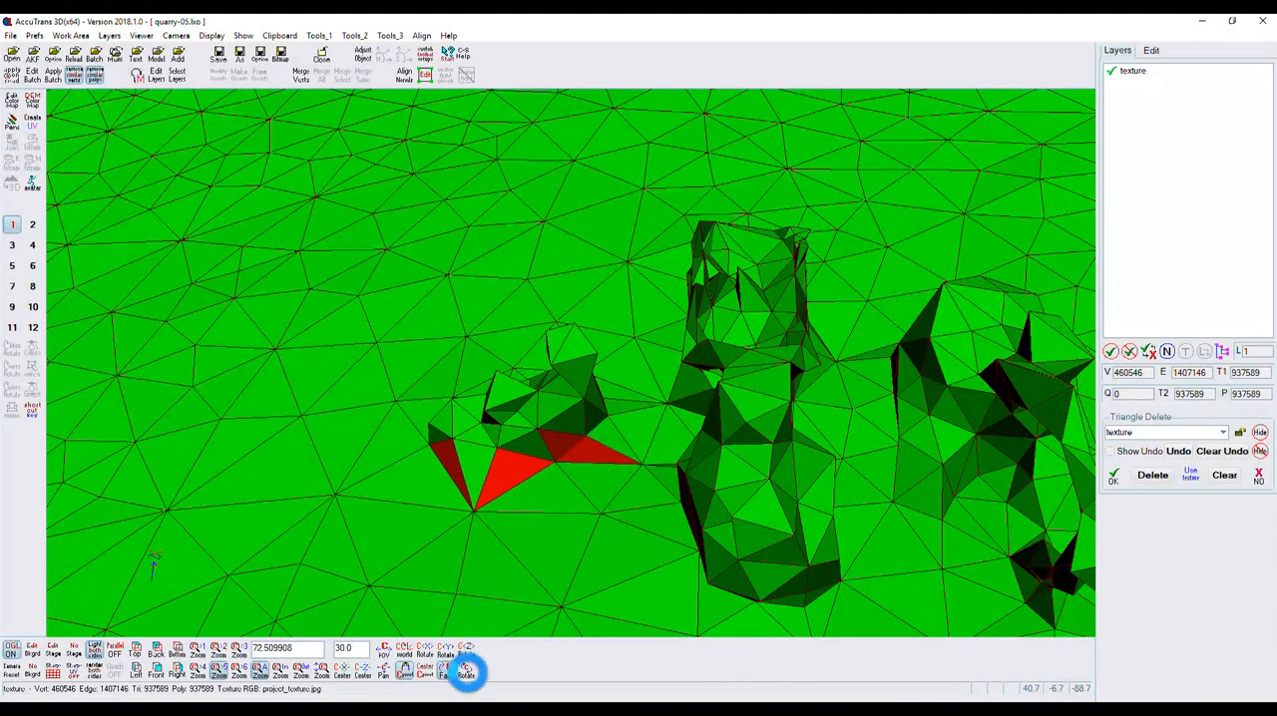
left_click_drag(476, 672, 439, 686)
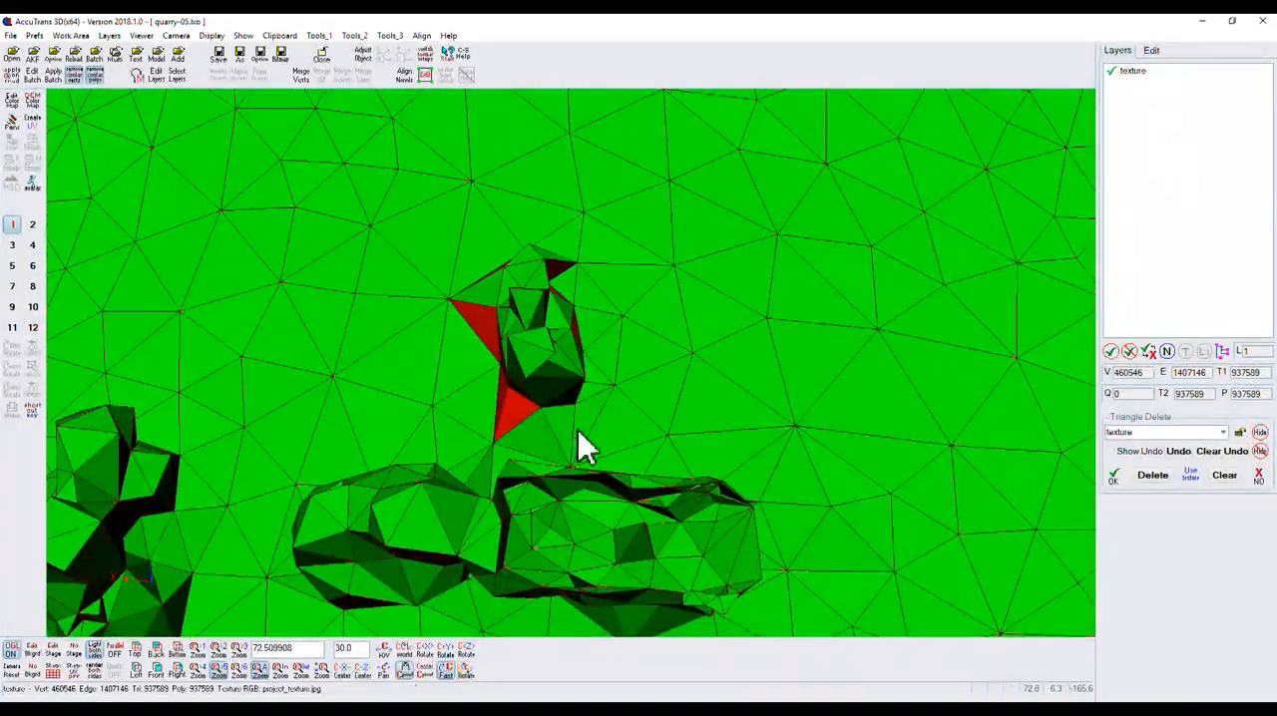
left_click(564, 425)
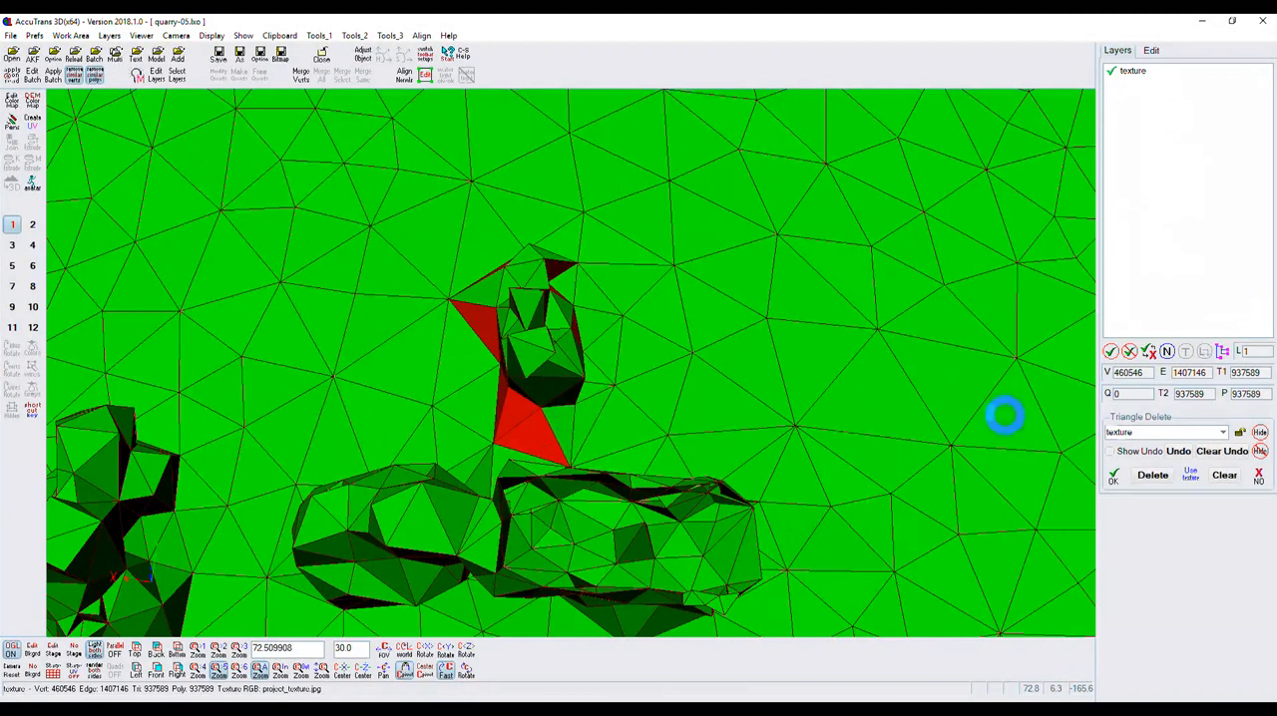
left_click(1155, 478)
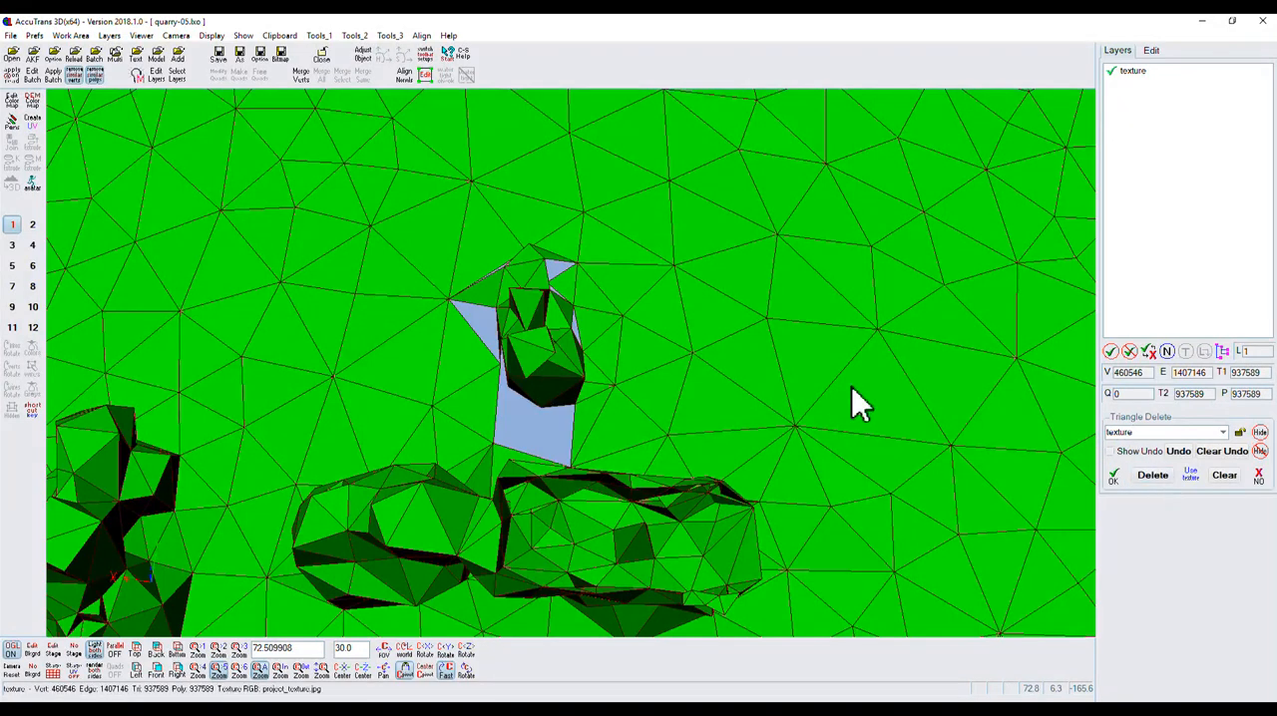
Select all connected triangles of the detached small vehicle, delete them from the quarry mesh and accept the Triangle Delete changes.
left_click(467, 673)
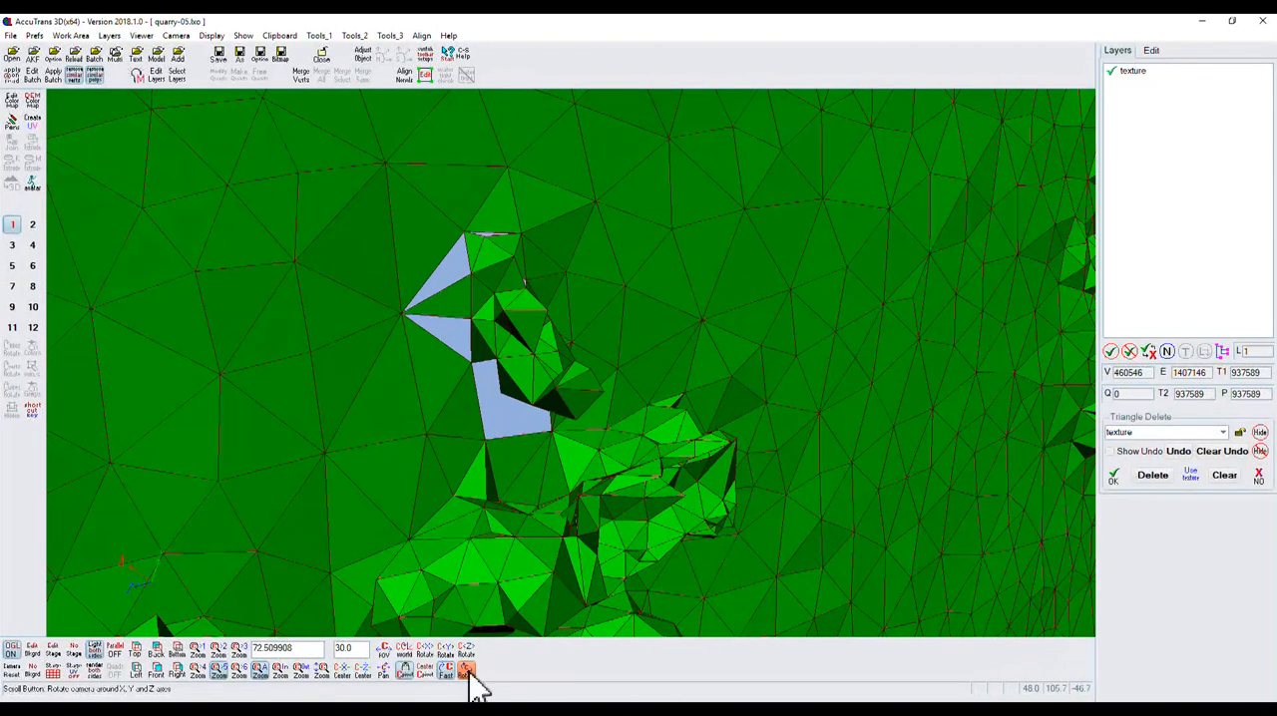
left_click(469, 671)
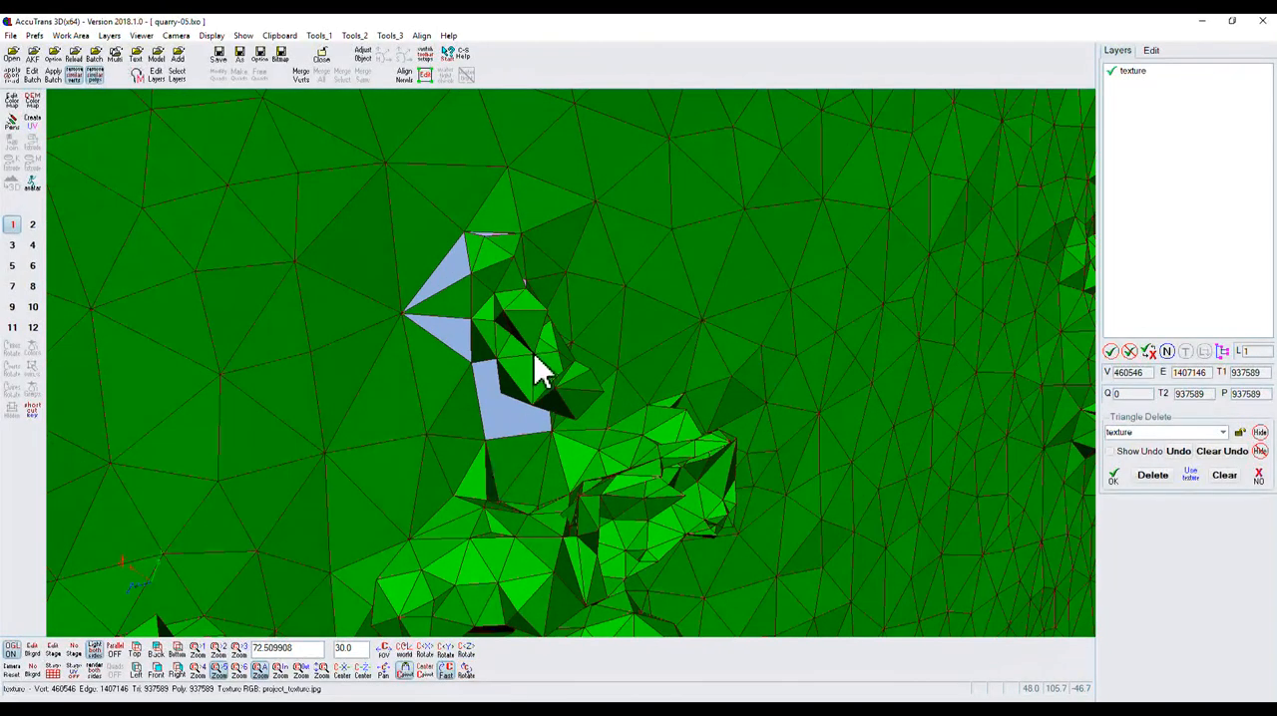
left_click(522, 375, "shift")
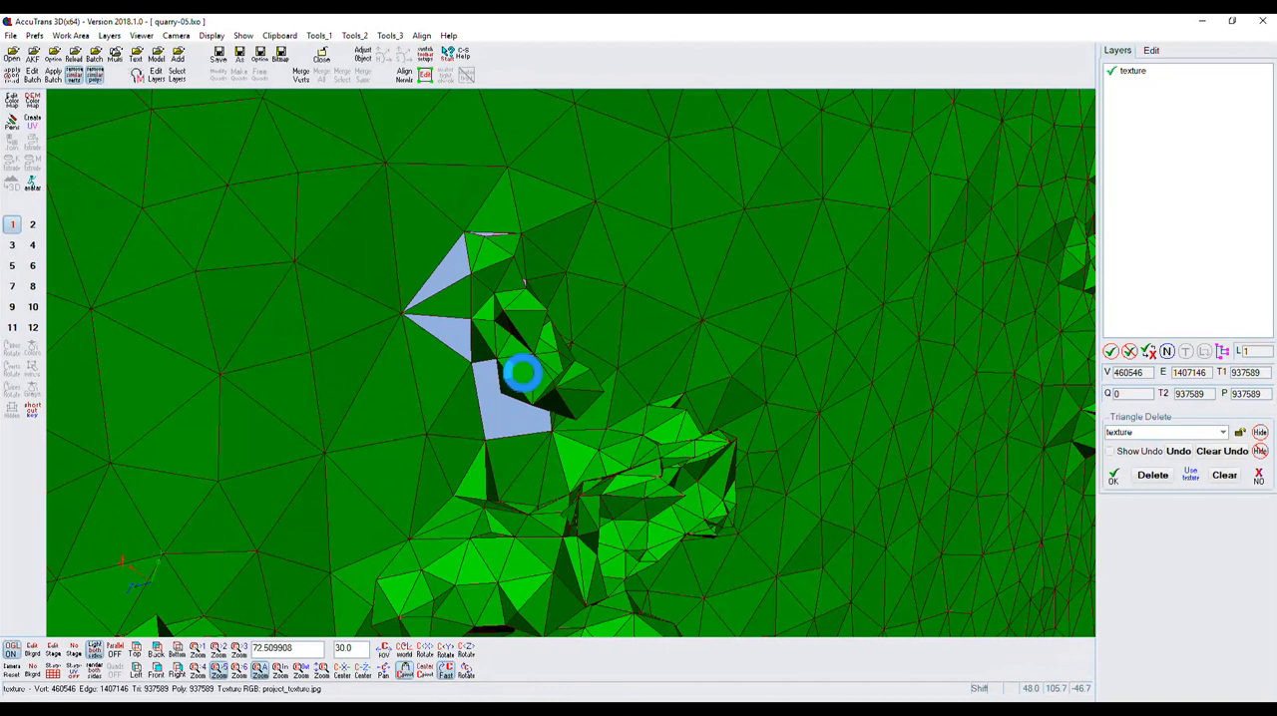
left_click(1157, 475)
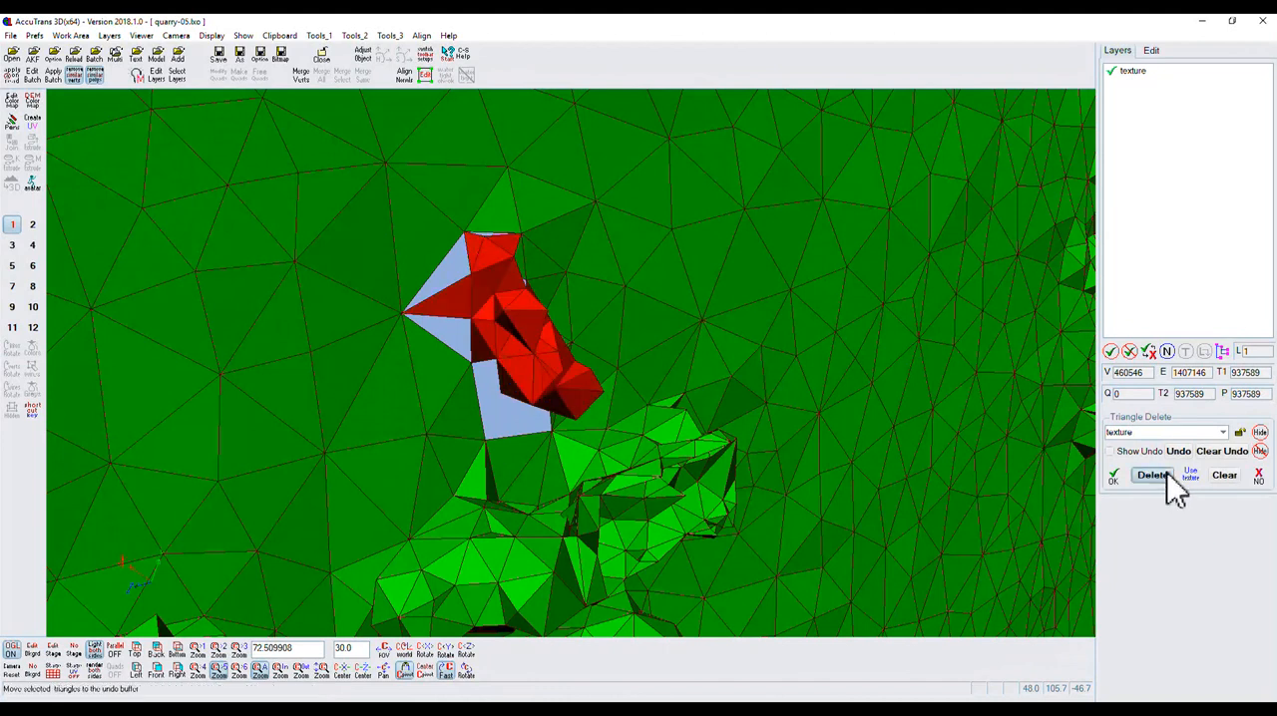
left_click(466, 670)
left_click_drag(471, 668, 350, 610)
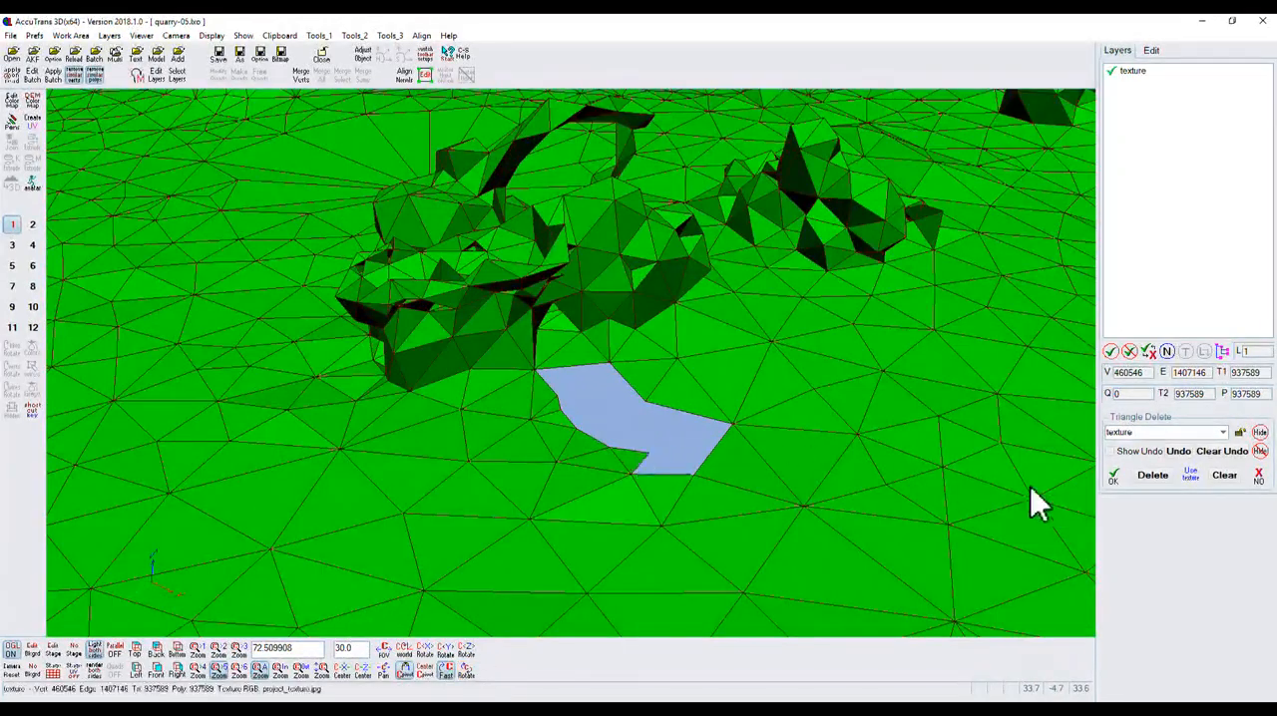
left_click(1113, 478)
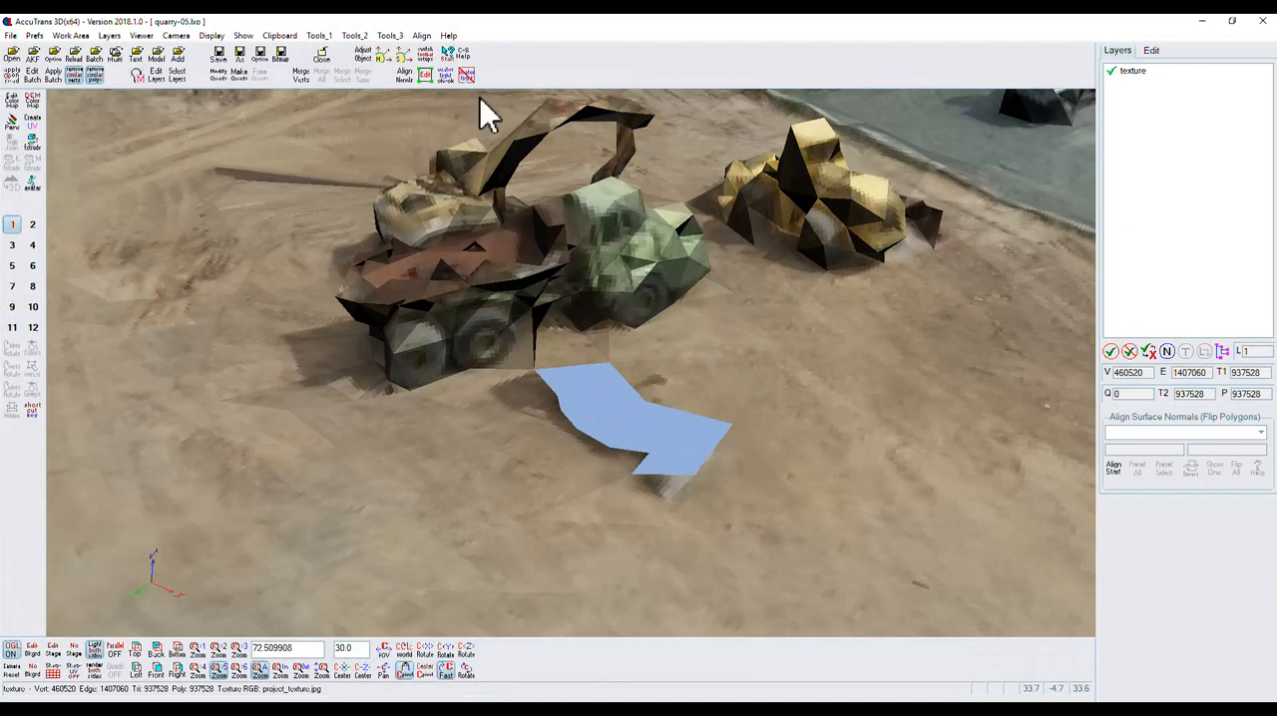
Start vertex editing with Add Triangle and fill the notch at the near end of the hole with a kept triangle.
left_click(426, 75)
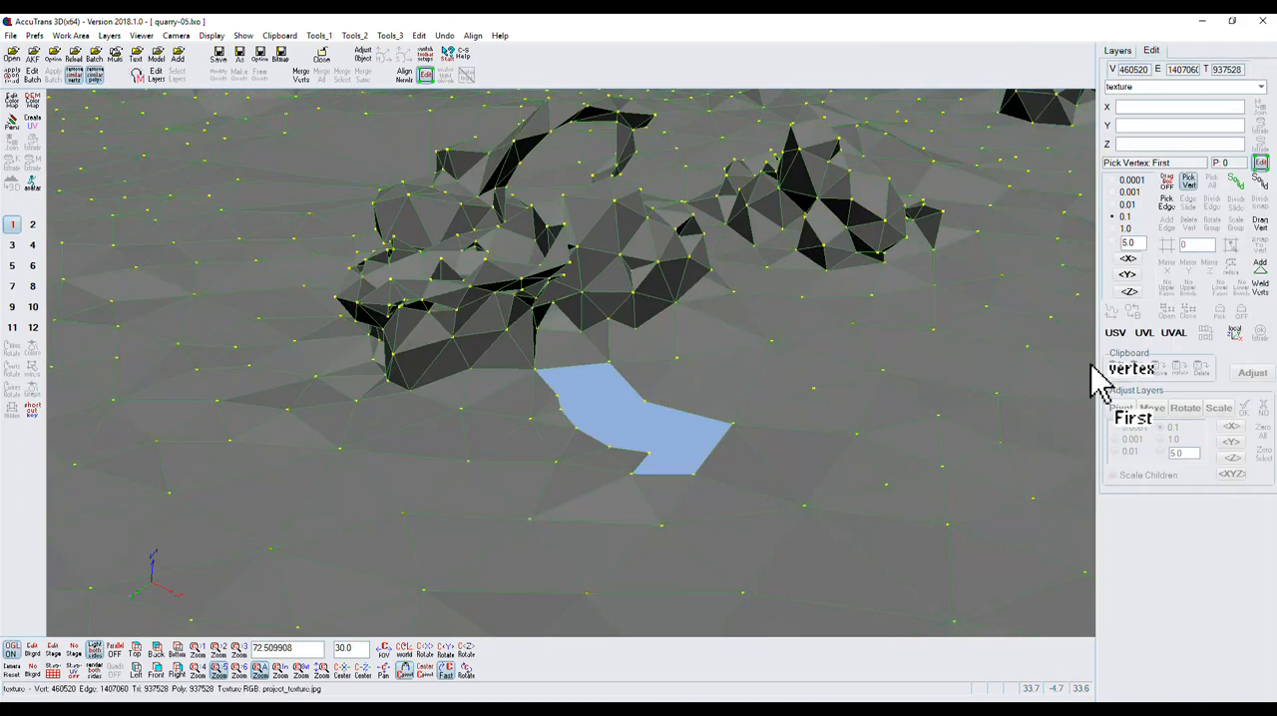
left_click(1261, 265)
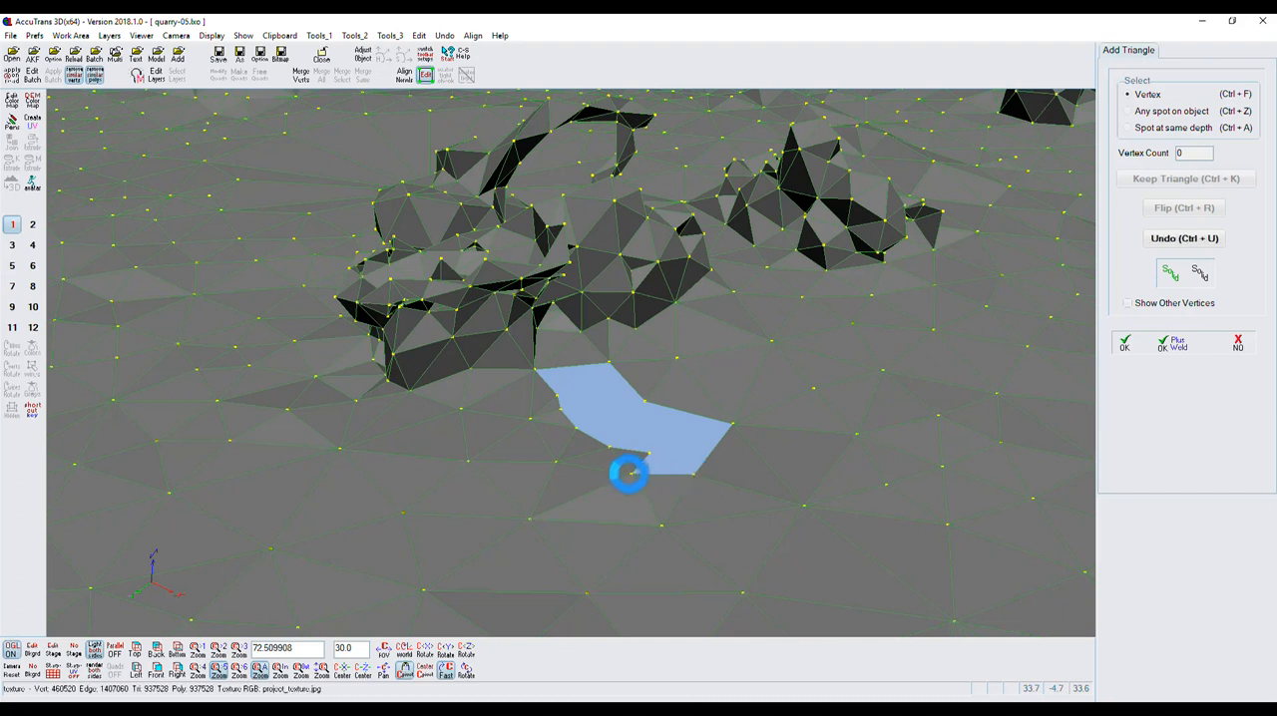
left_click(632, 471)
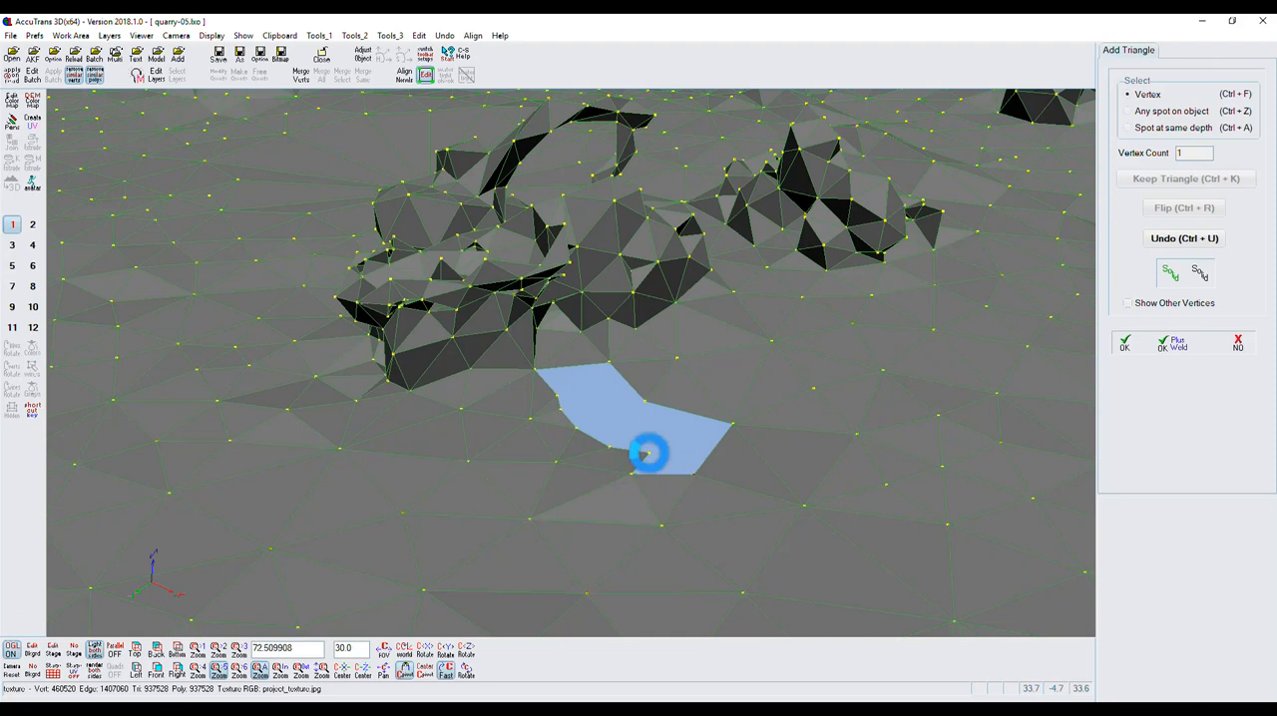
left_click(645, 454)
left_click(646, 475)
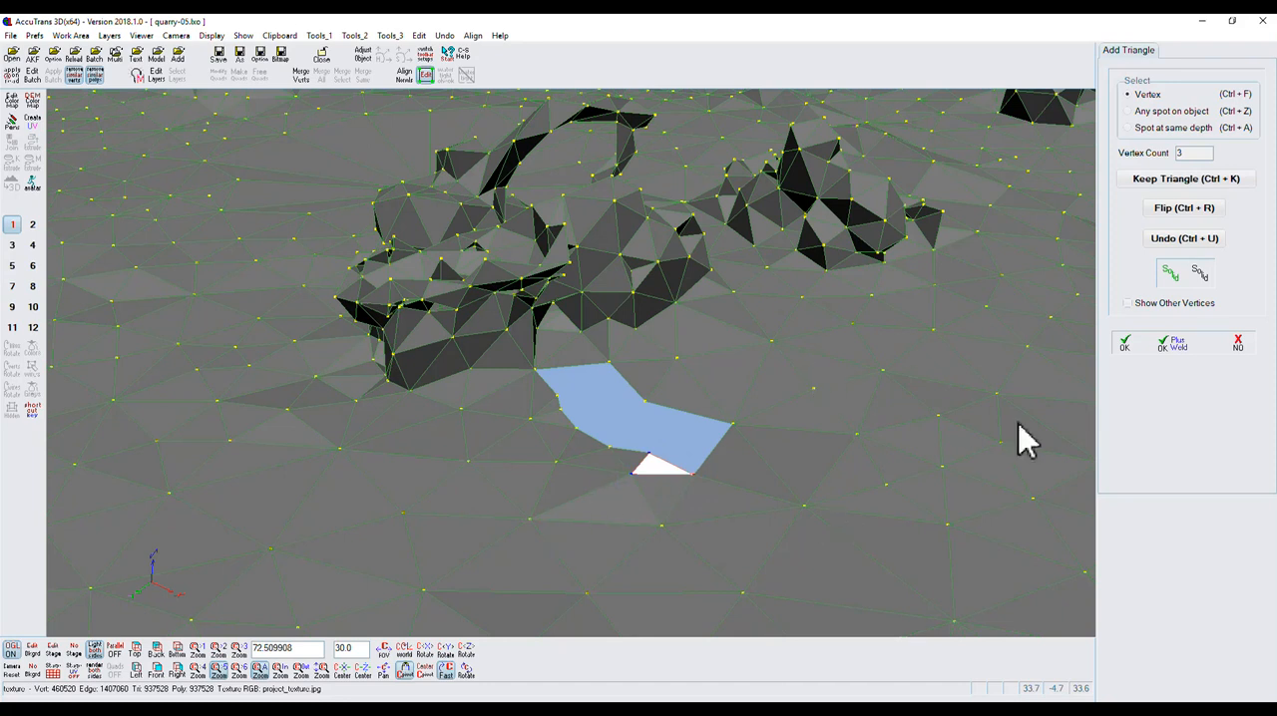
left_click(1168, 197)
key("ctrl+k")
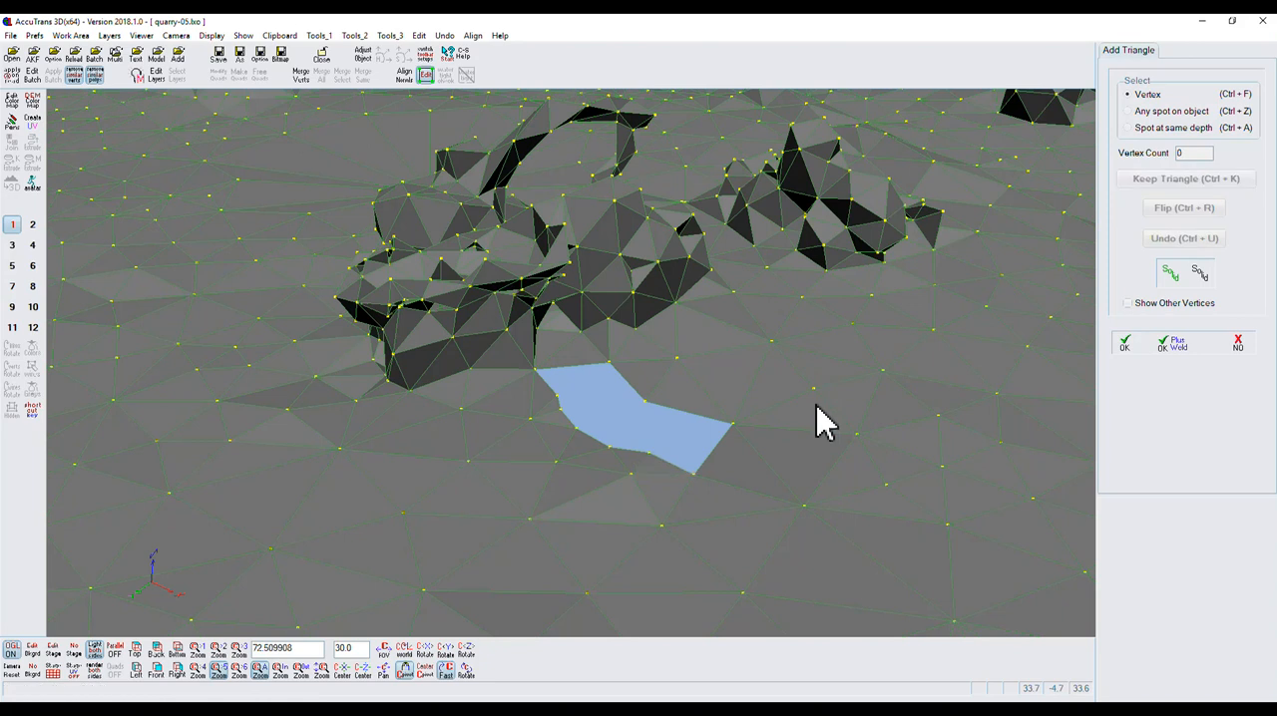
Add a second triangle between the hole's near corner, outer corner and adjacent inner vertex, flip its facing and keep it.
left_click(650, 453)
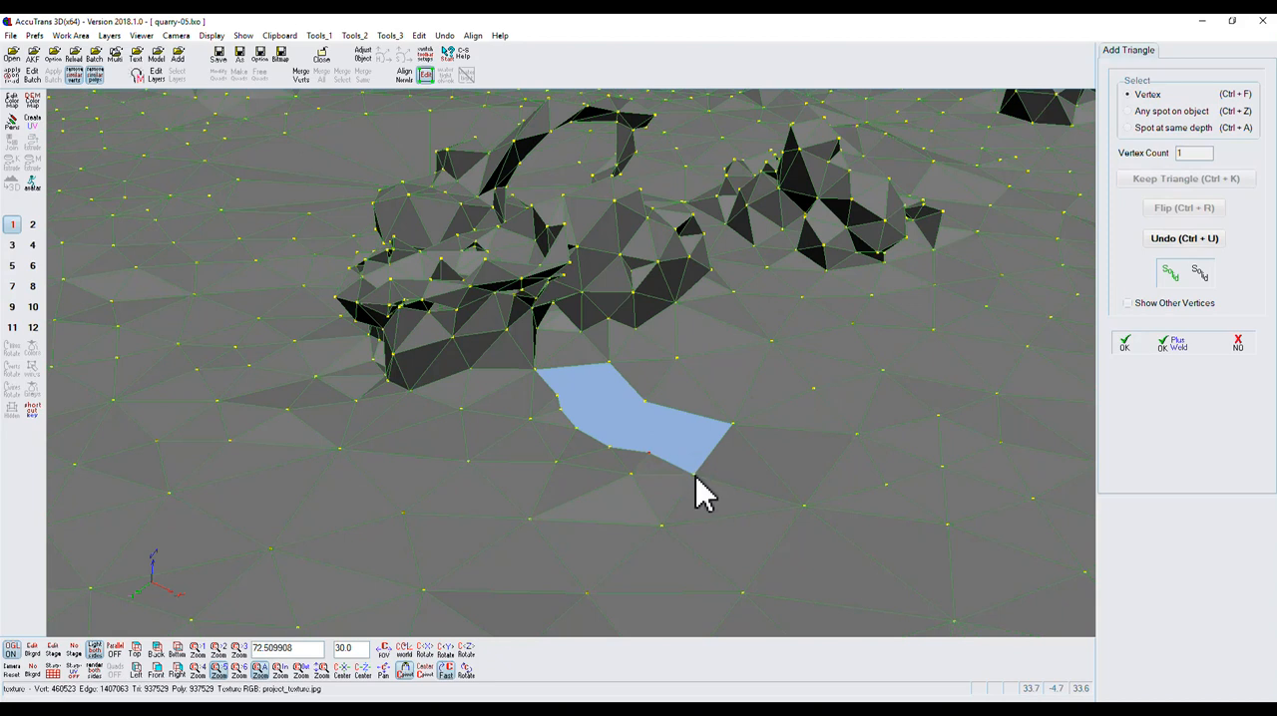
left_click(693, 473)
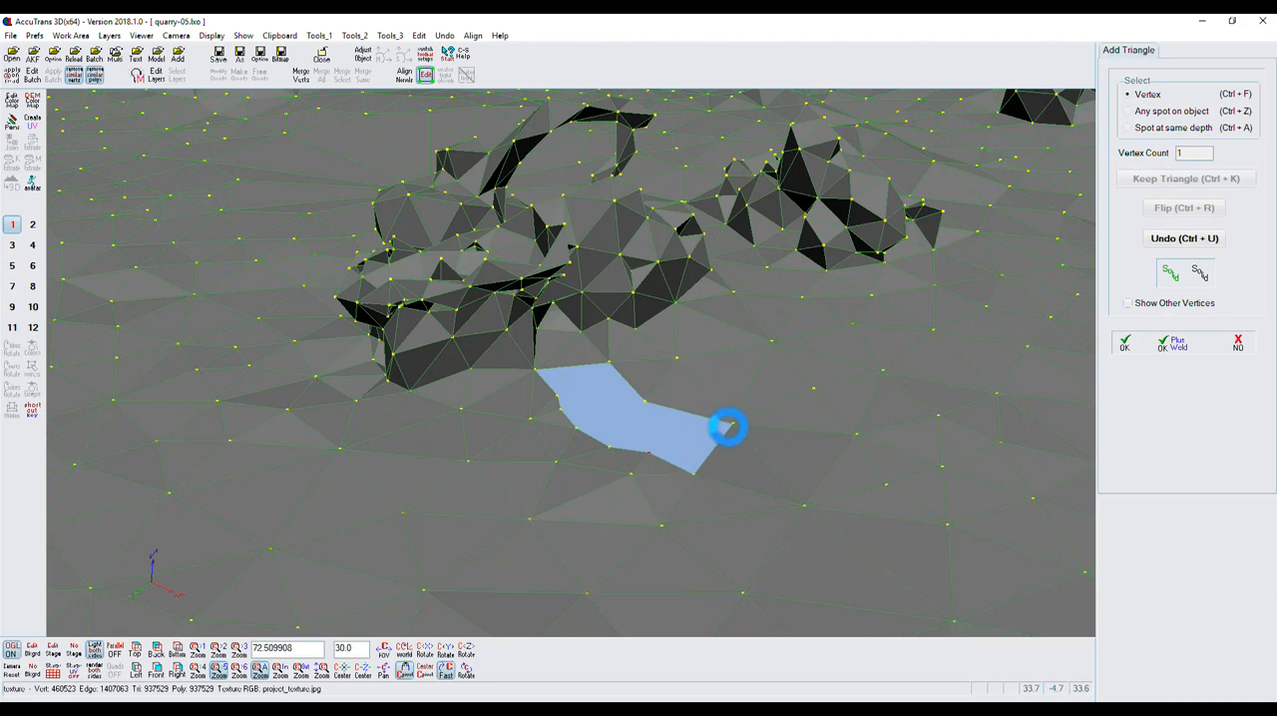
left_click(731, 425)
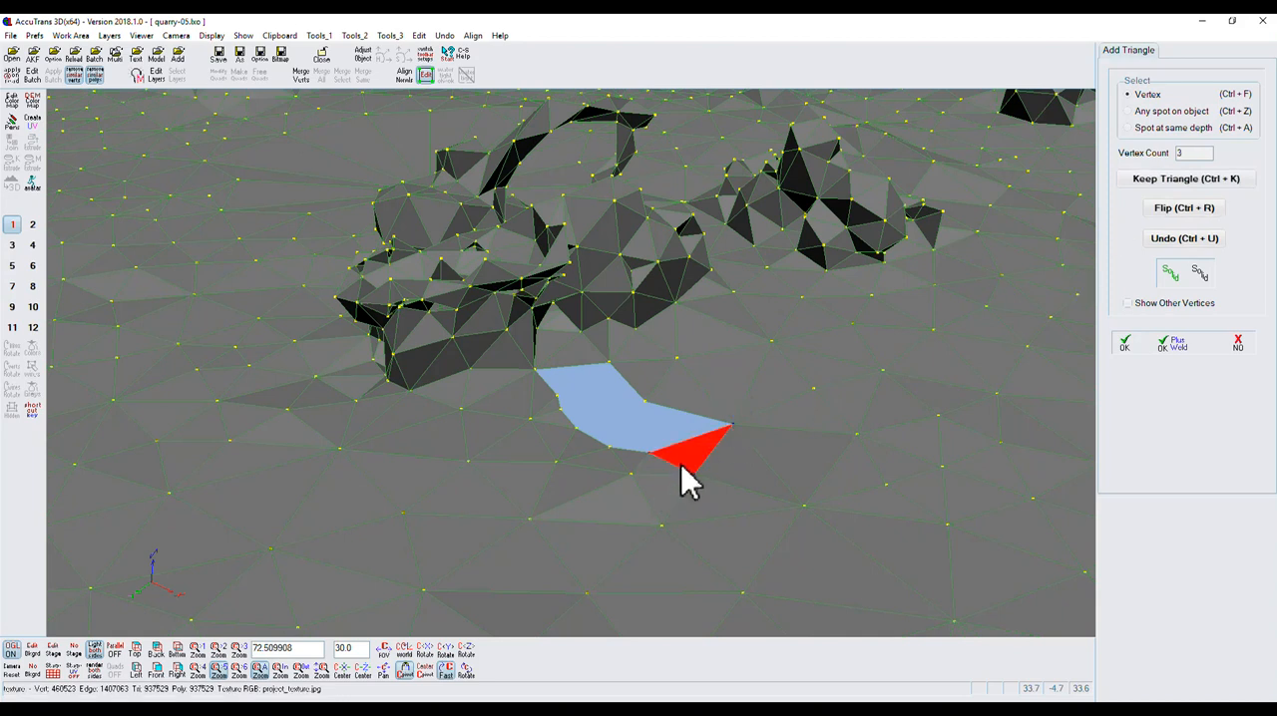
left_click(1177, 212)
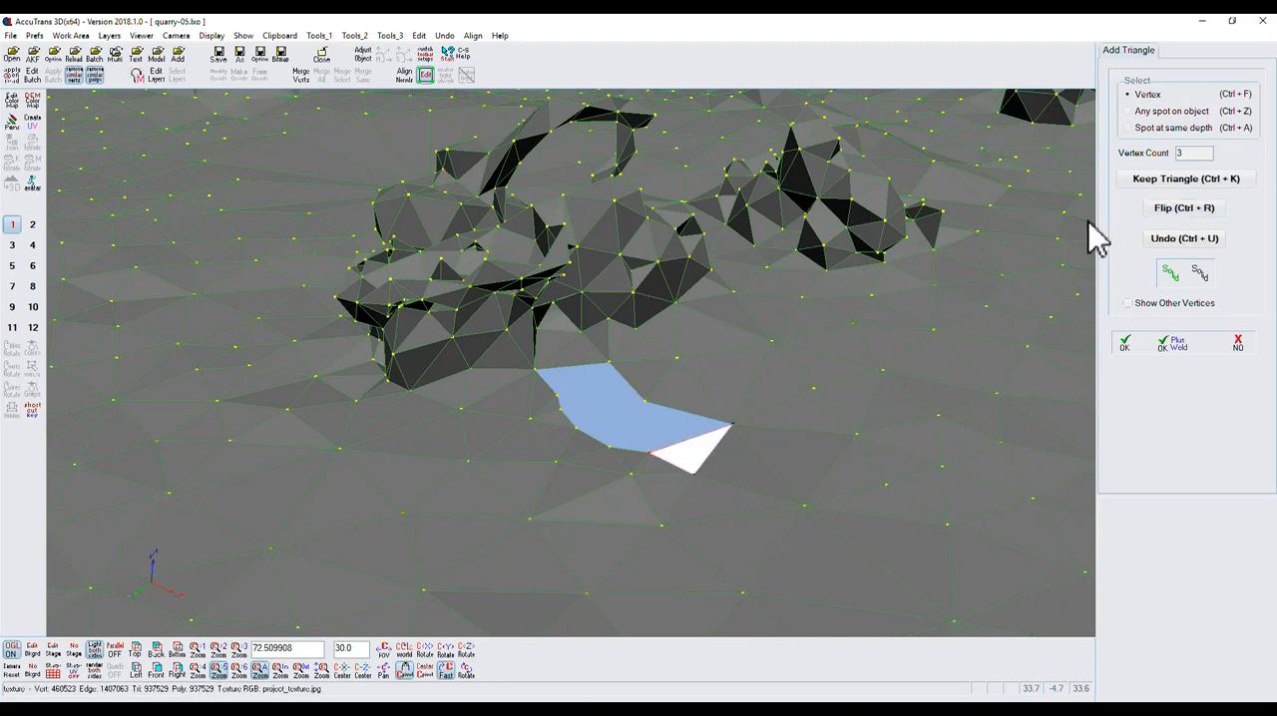
left_click(1147, 194)
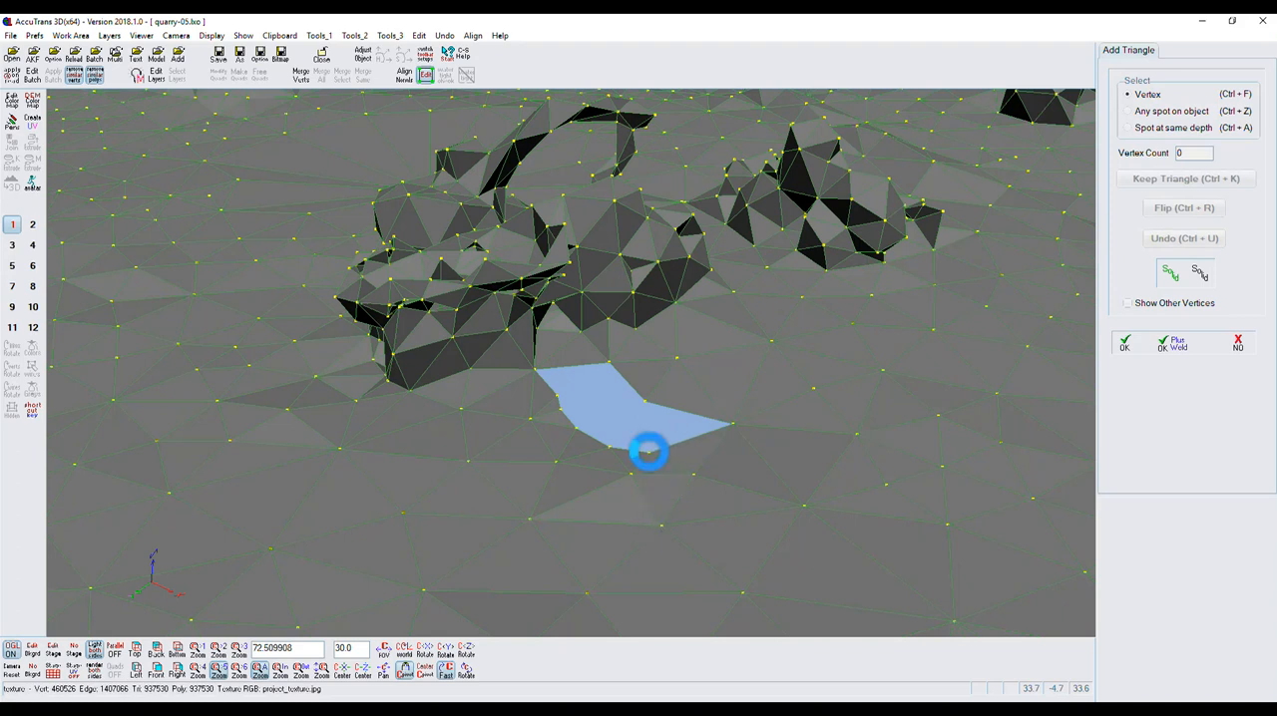
Keep a third triangle spanning the narrow outer end of the hole, and accept the added triangles.
left_click(643, 400)
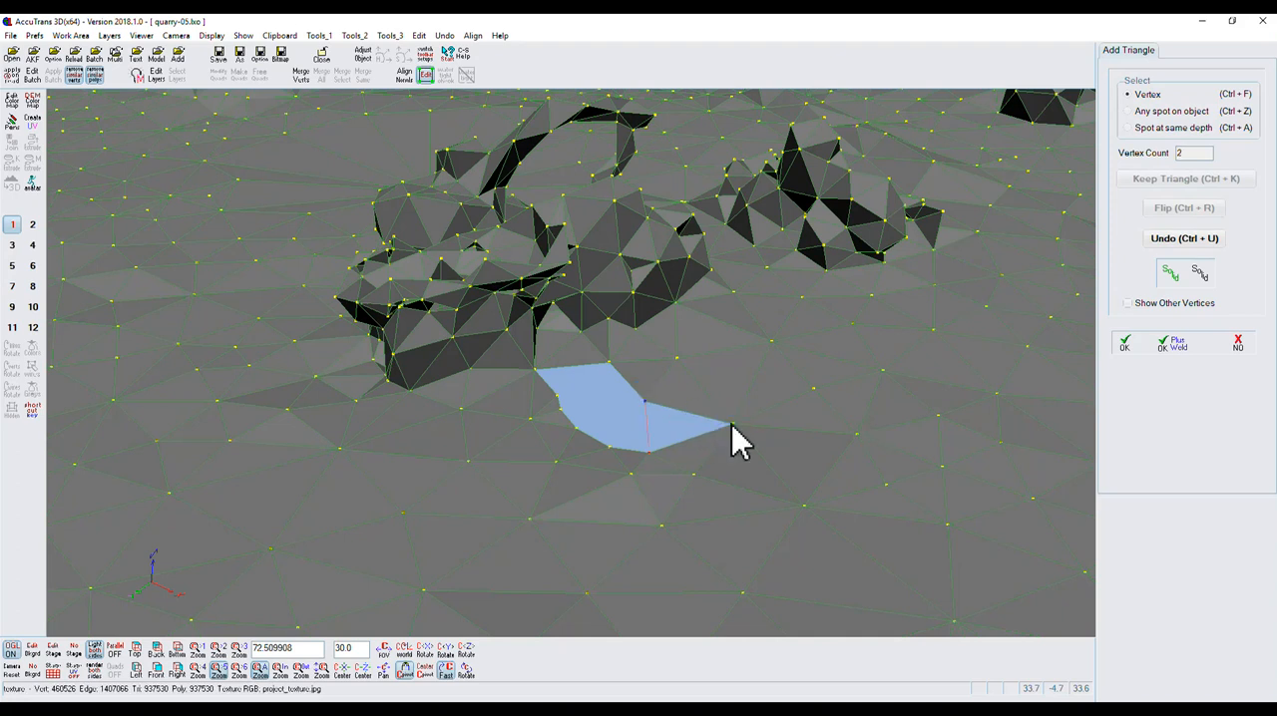
left_click(730, 424)
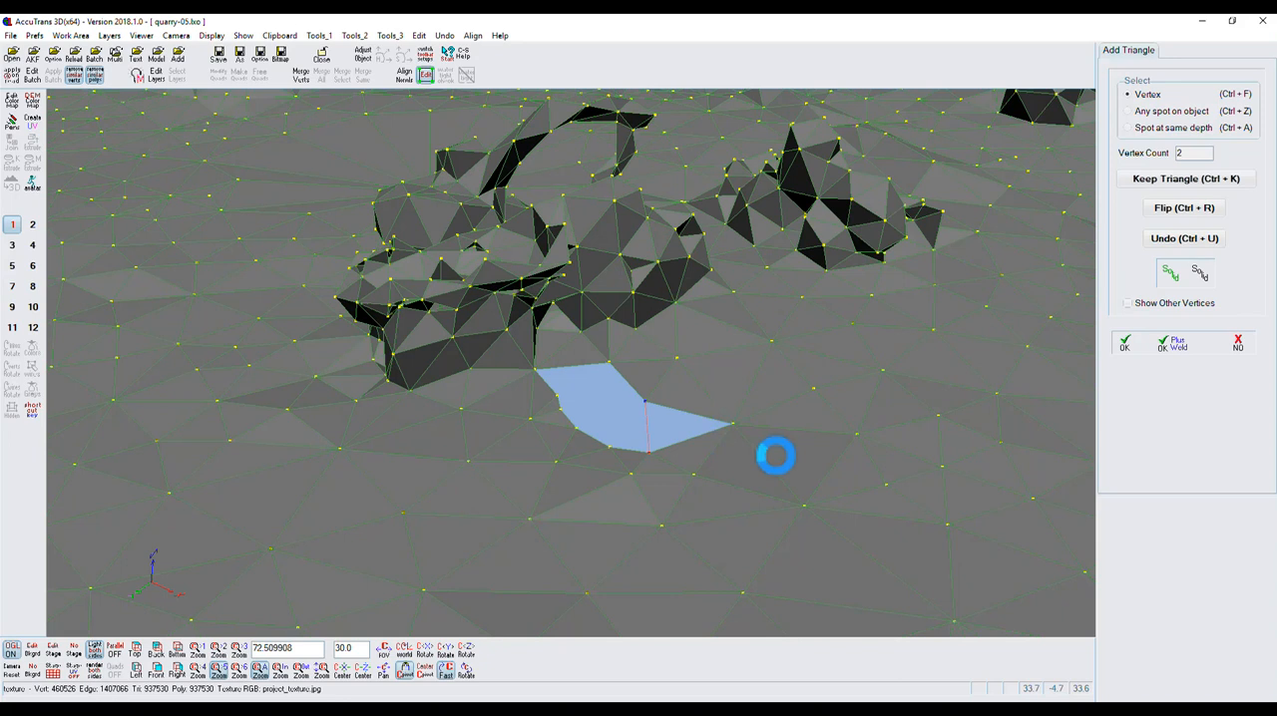
left_click(1197, 179)
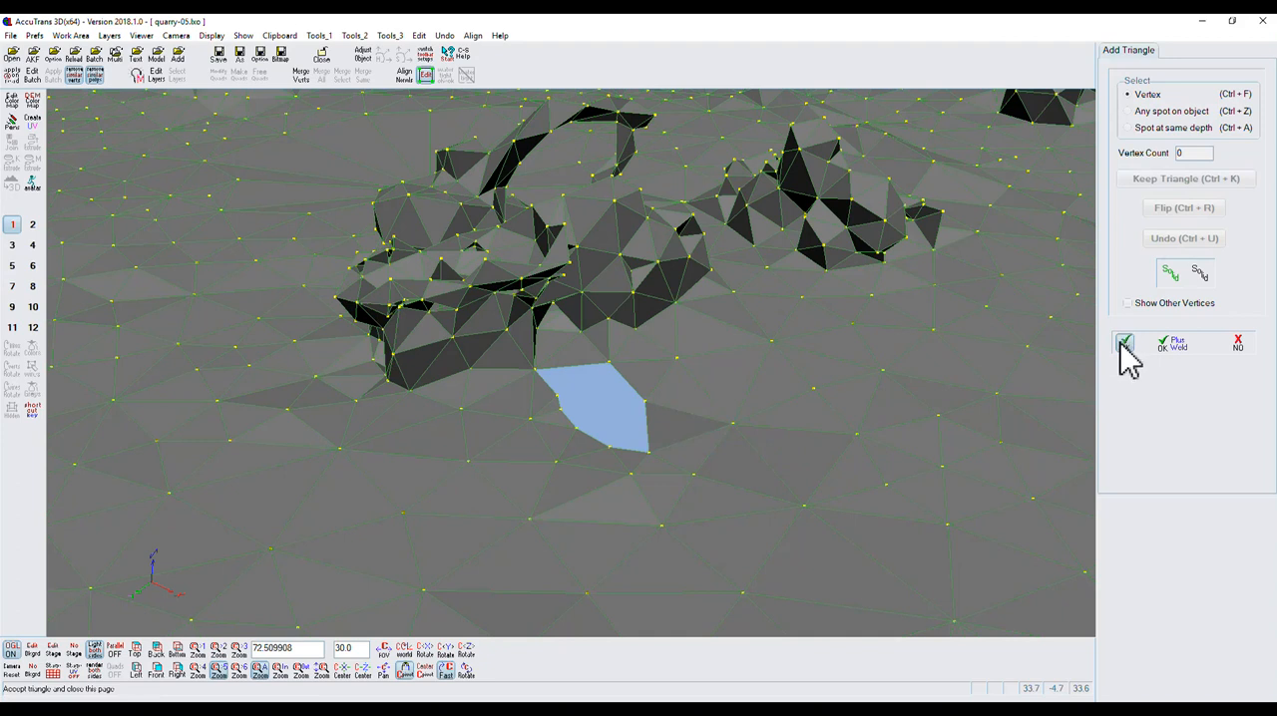
left_click(1123, 343)
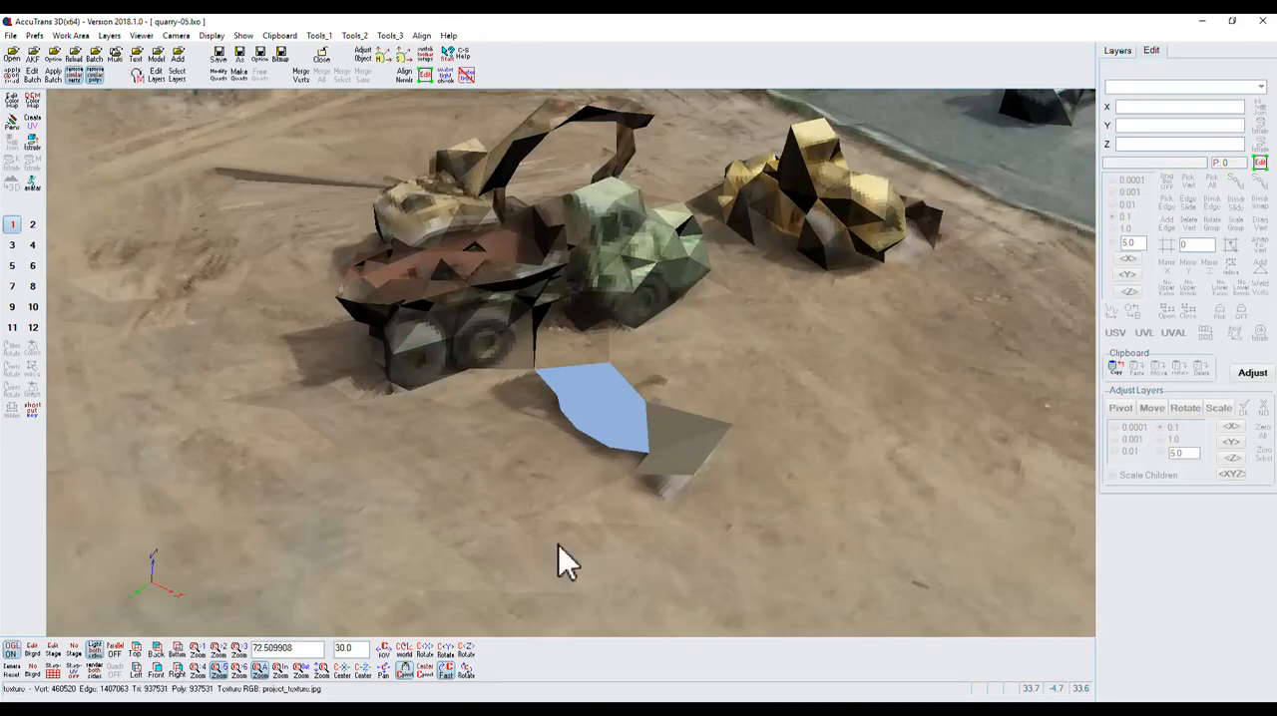
Use Triangle Copy to copy the three textured ground triangles beside the hole to a new layer named z1.
left_click(465, 671)
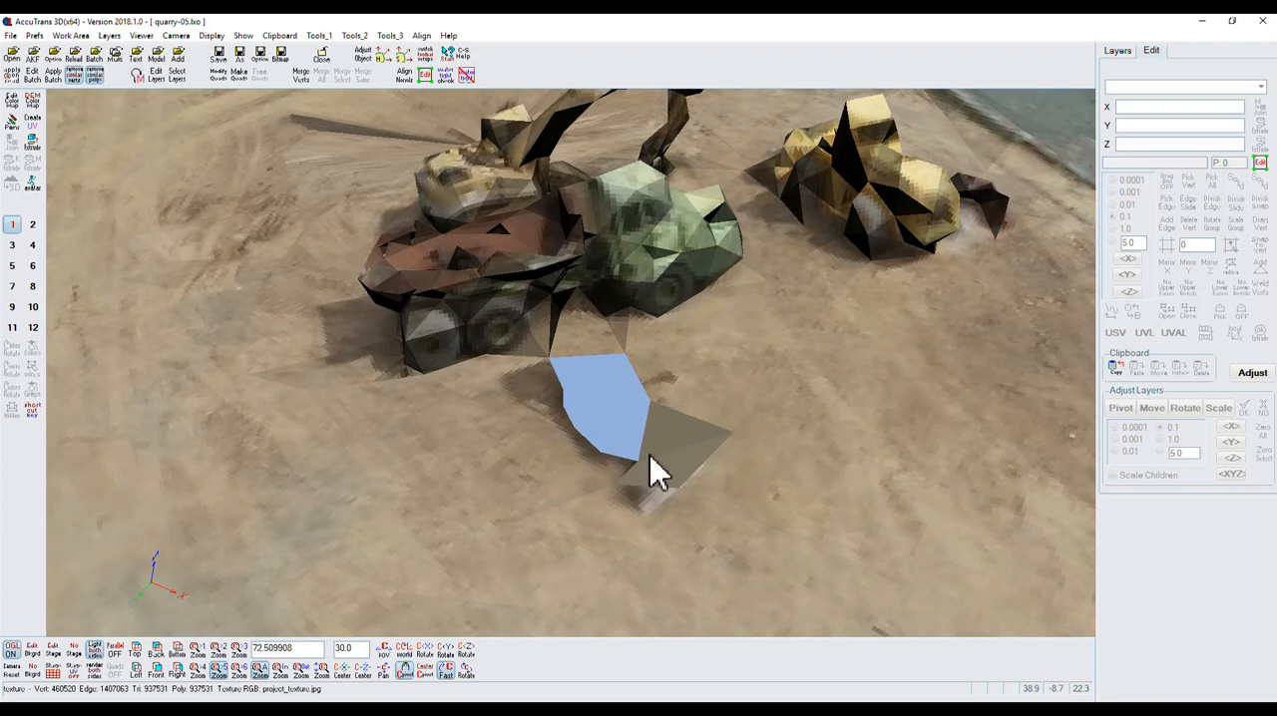
mouse_move(467, 672)
left_mouse_down()
mouse_move(465, 660)
mouse_move(485, 686)
left_mouse_up()
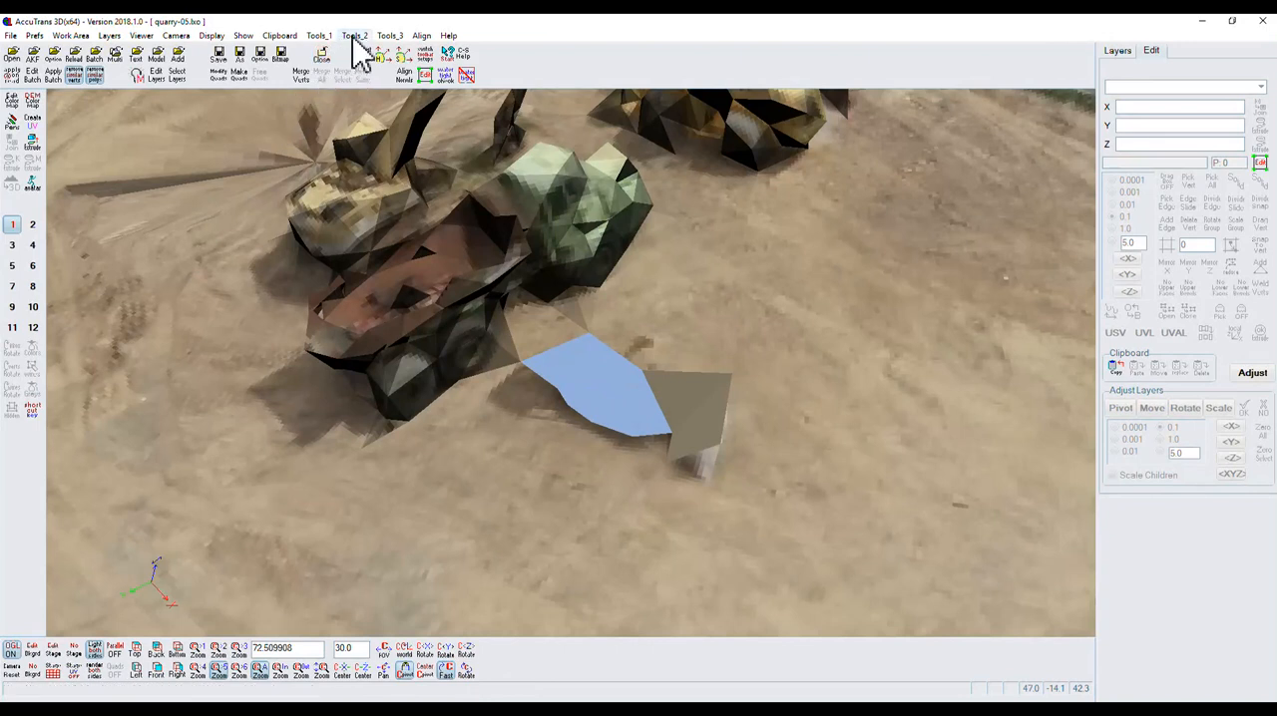
left_click(321, 36)
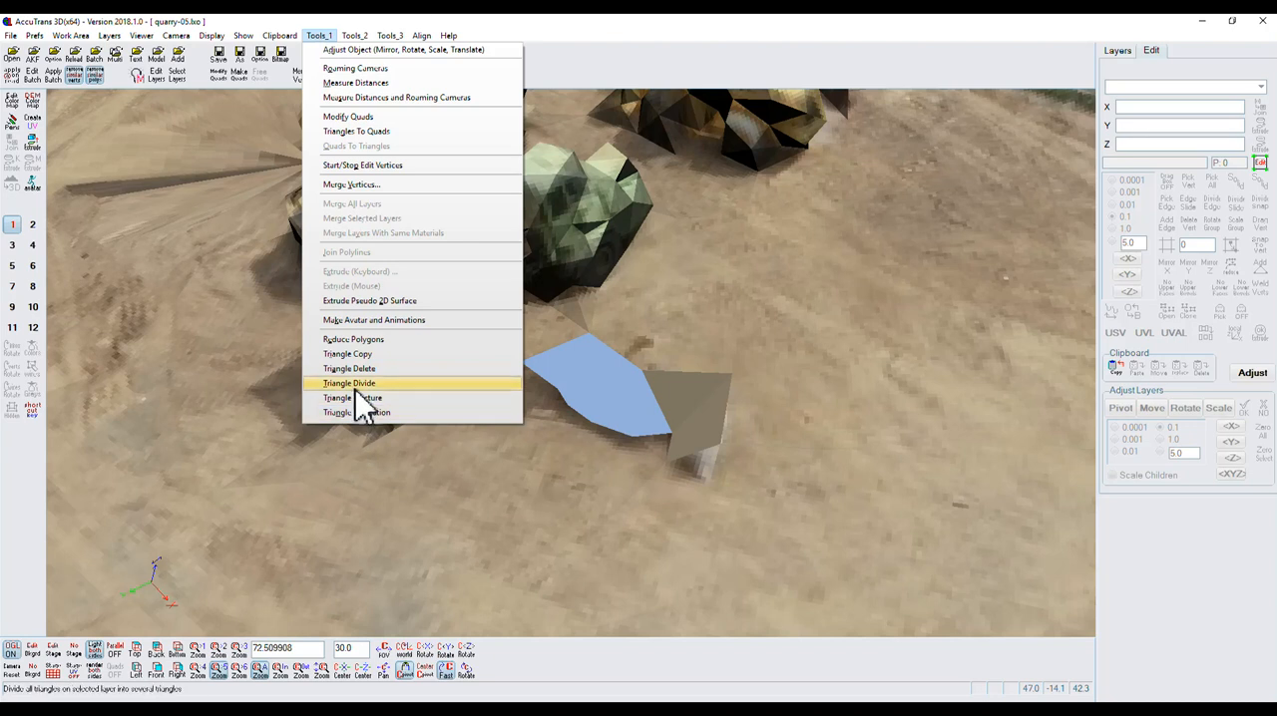
left_click(359, 353)
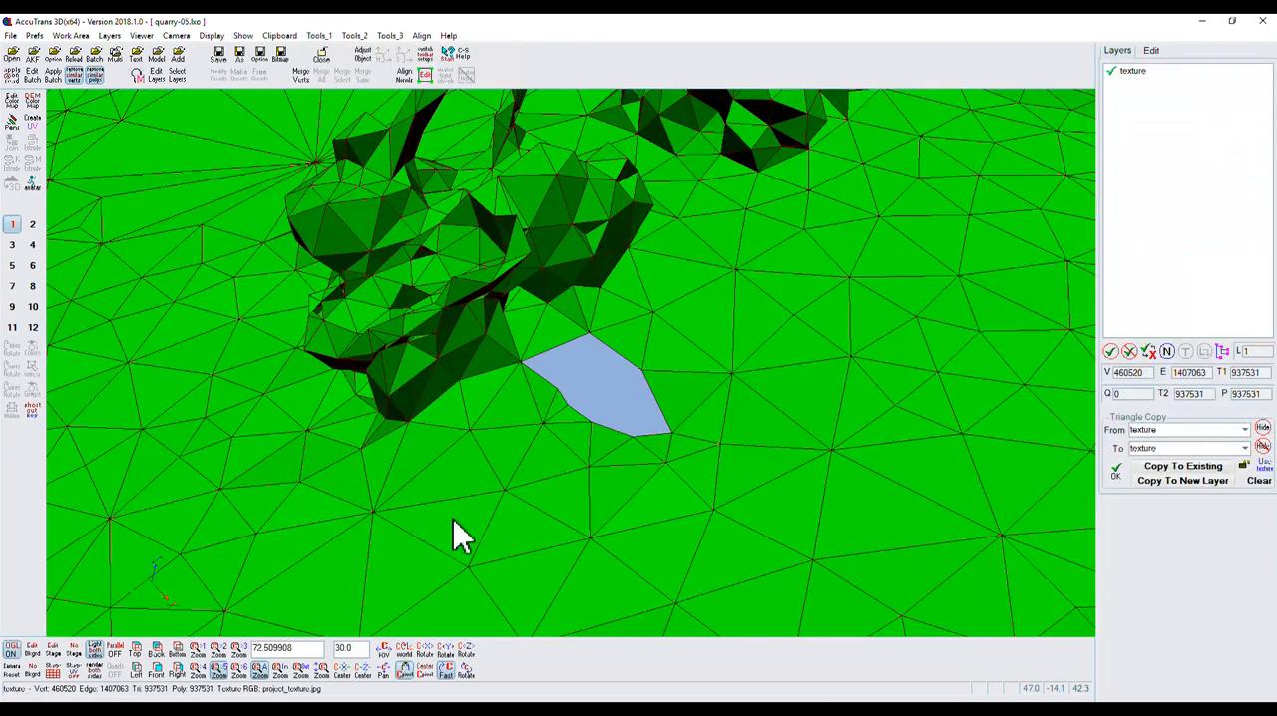
left_click(640, 340)
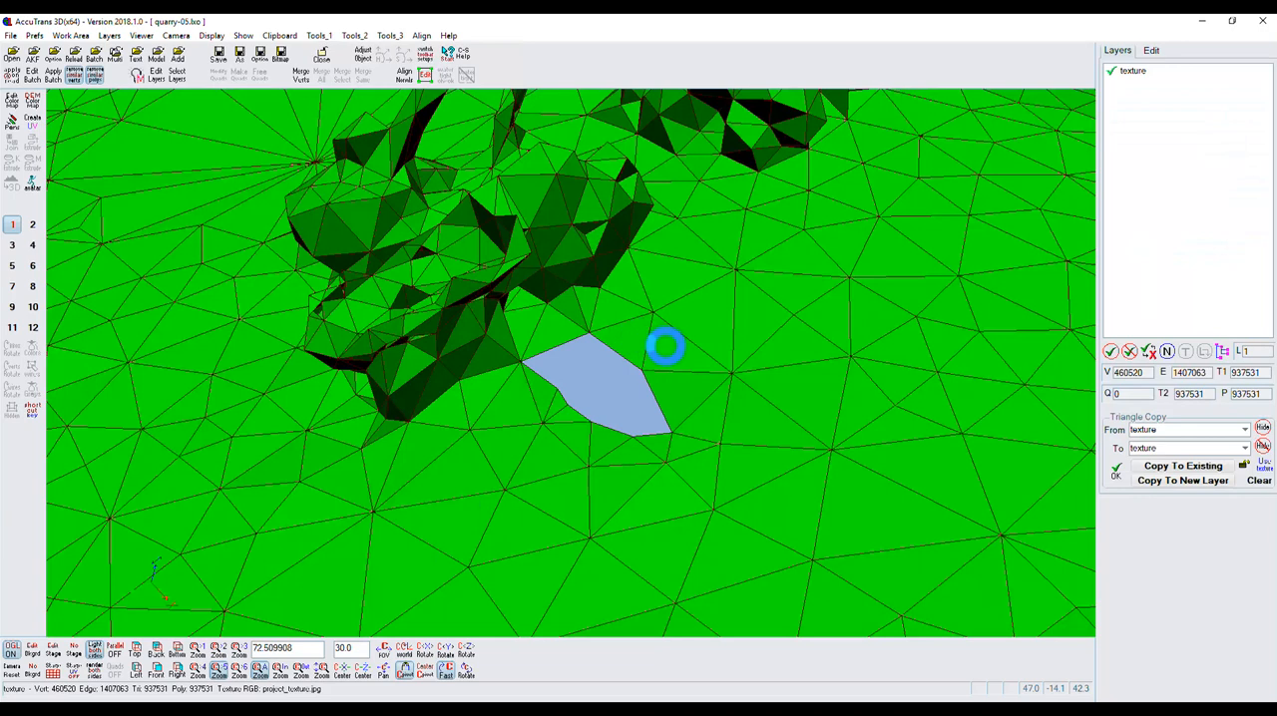
left_click(667, 348)
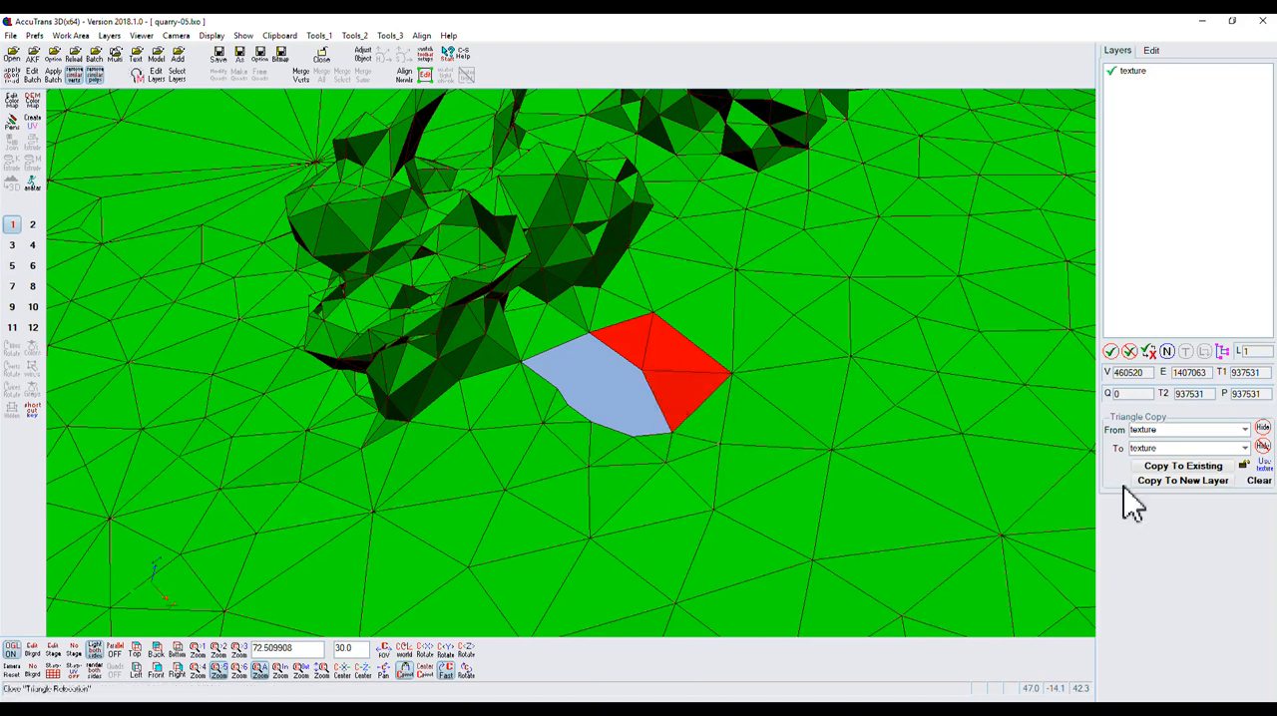
left_click(1186, 480)
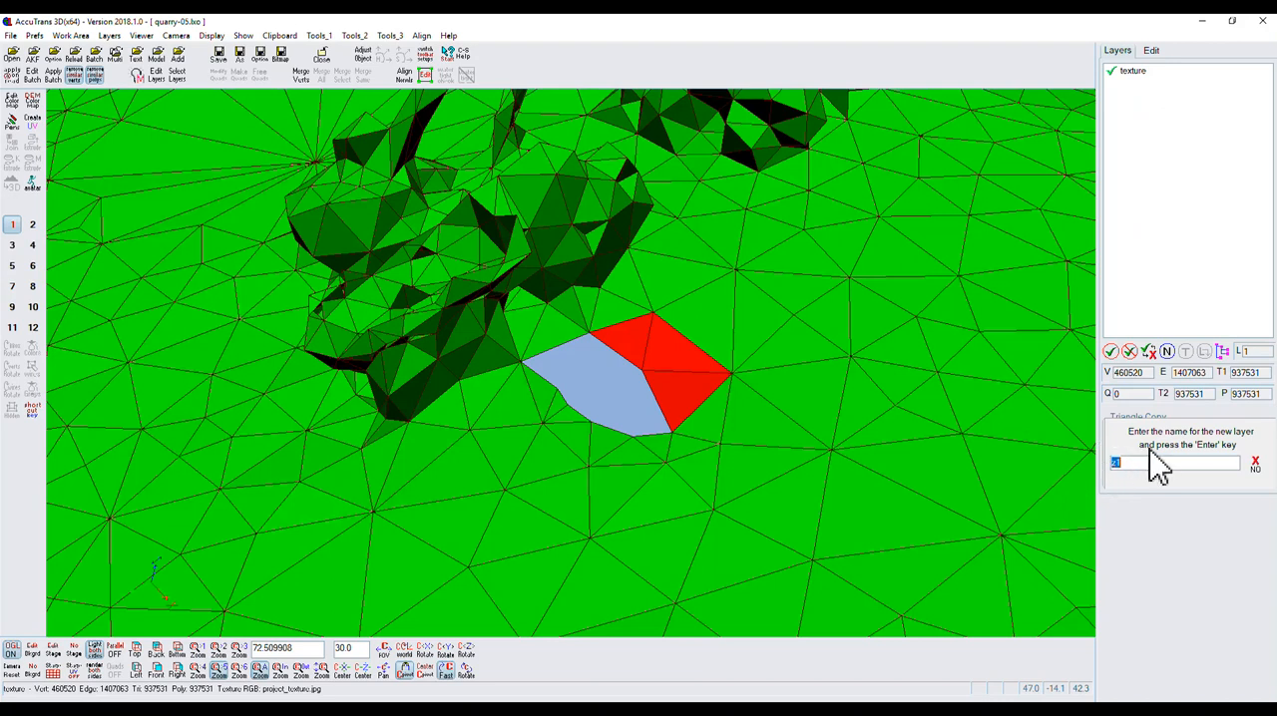
key("Return")
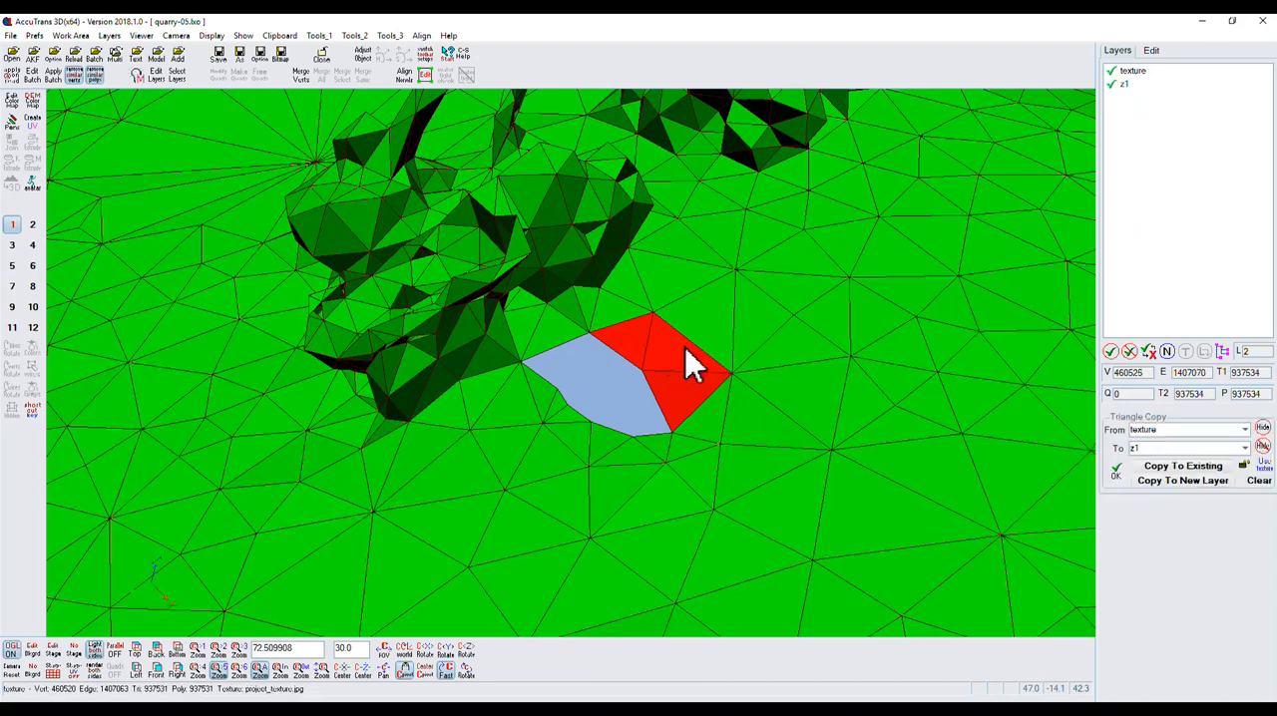
Hide the texture layer to inspect the copied triangles on their own, show it again and close Triangle Copy.
left_click(1115, 80)
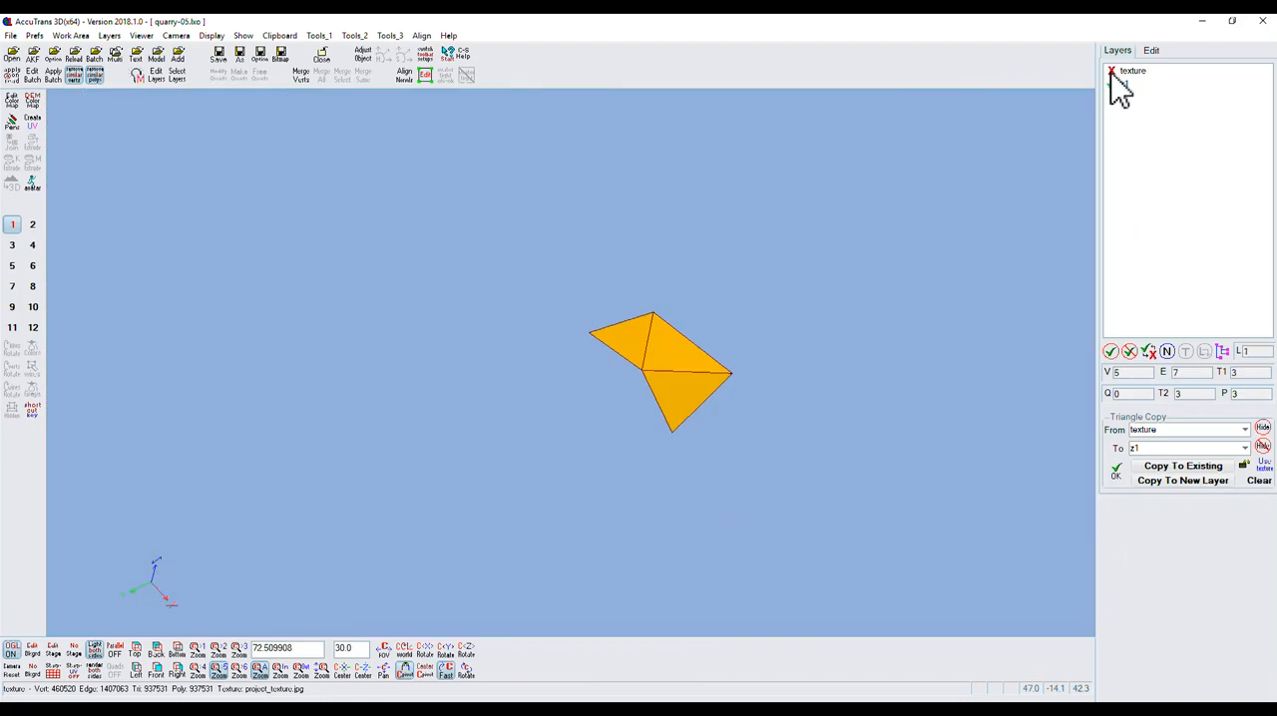
left_click(1112, 73)
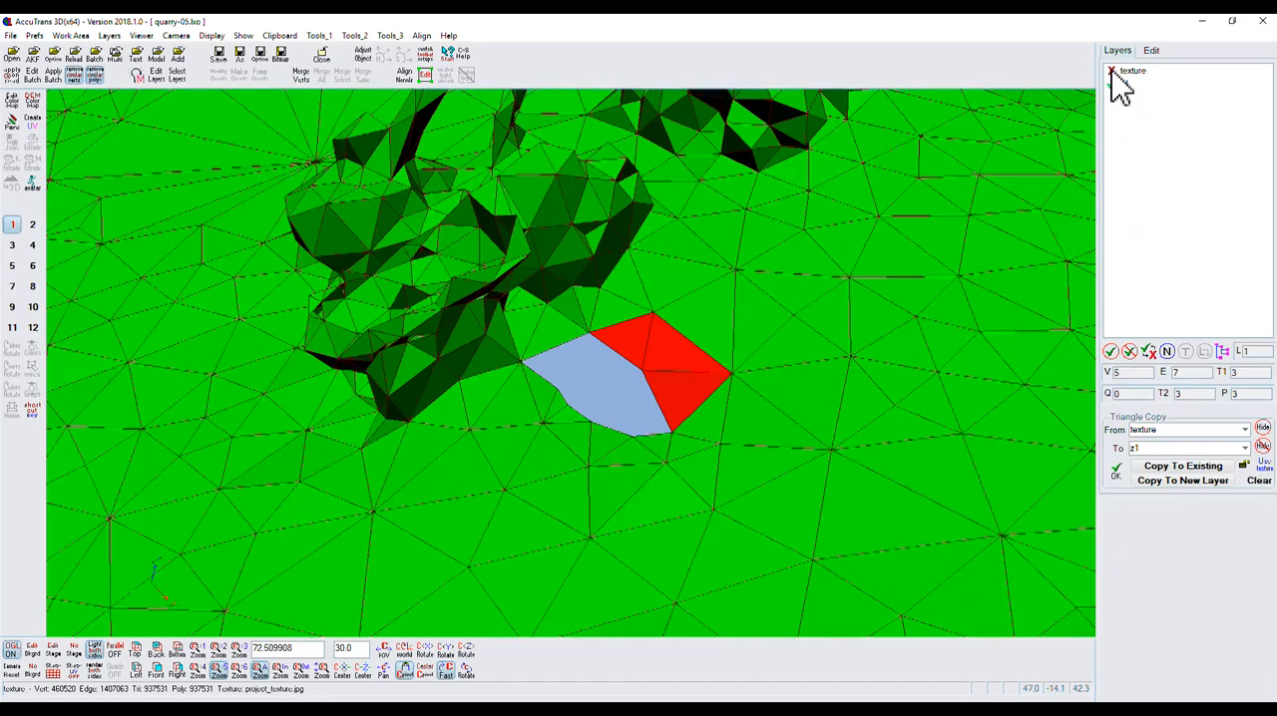
left_click(1117, 473)
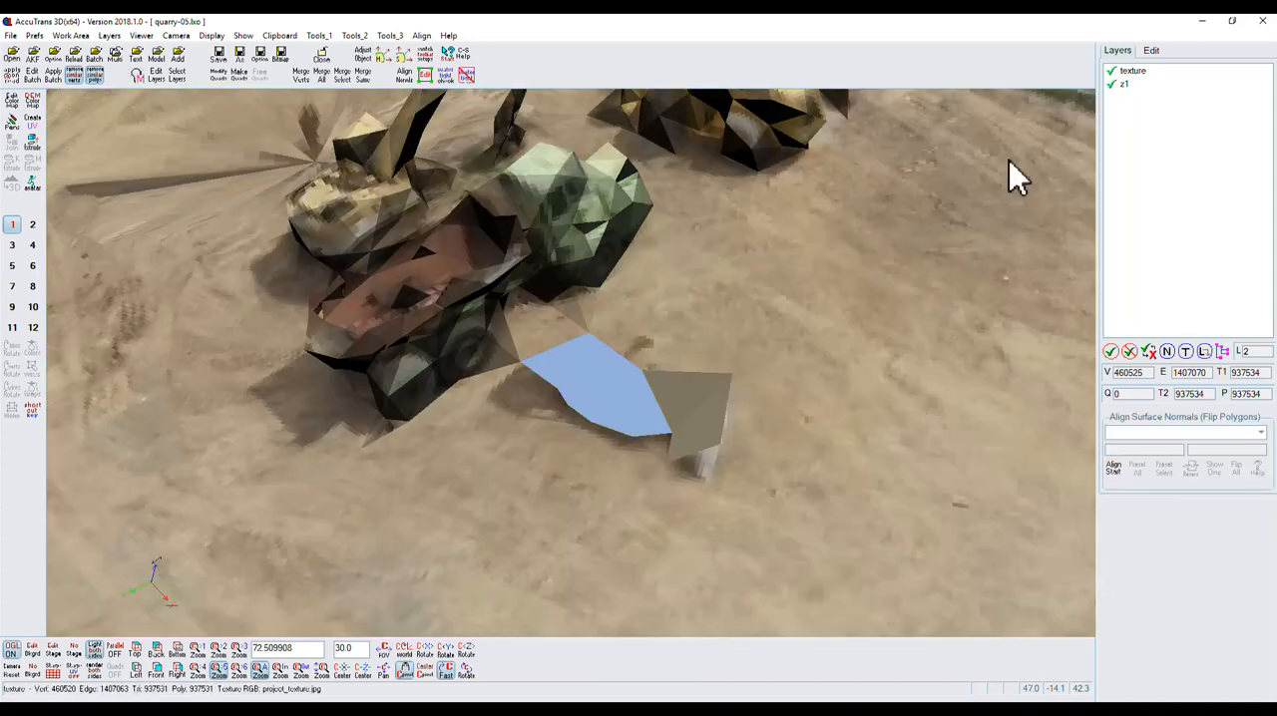
Start adjusting layers, choose layer z1 and move it by 4 along Y and 0.1 along Z.
left_click(1154, 55)
left_click(1247, 377)
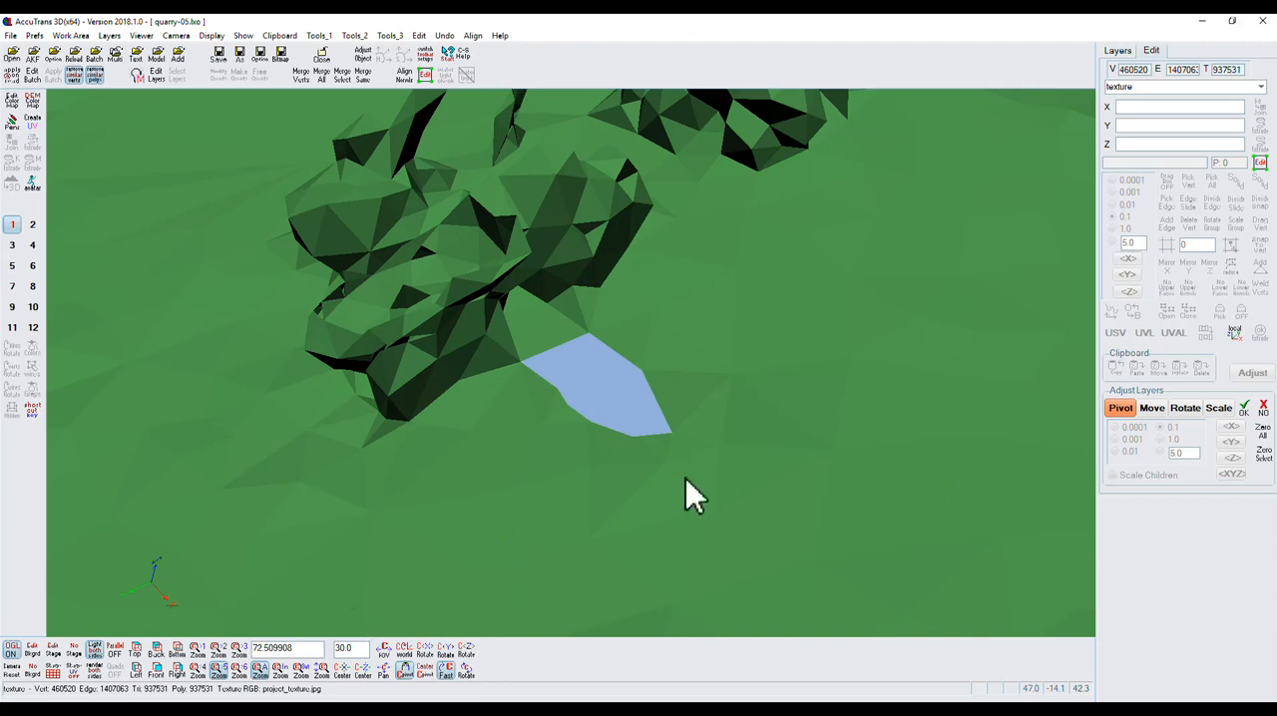
left_click(1119, 412)
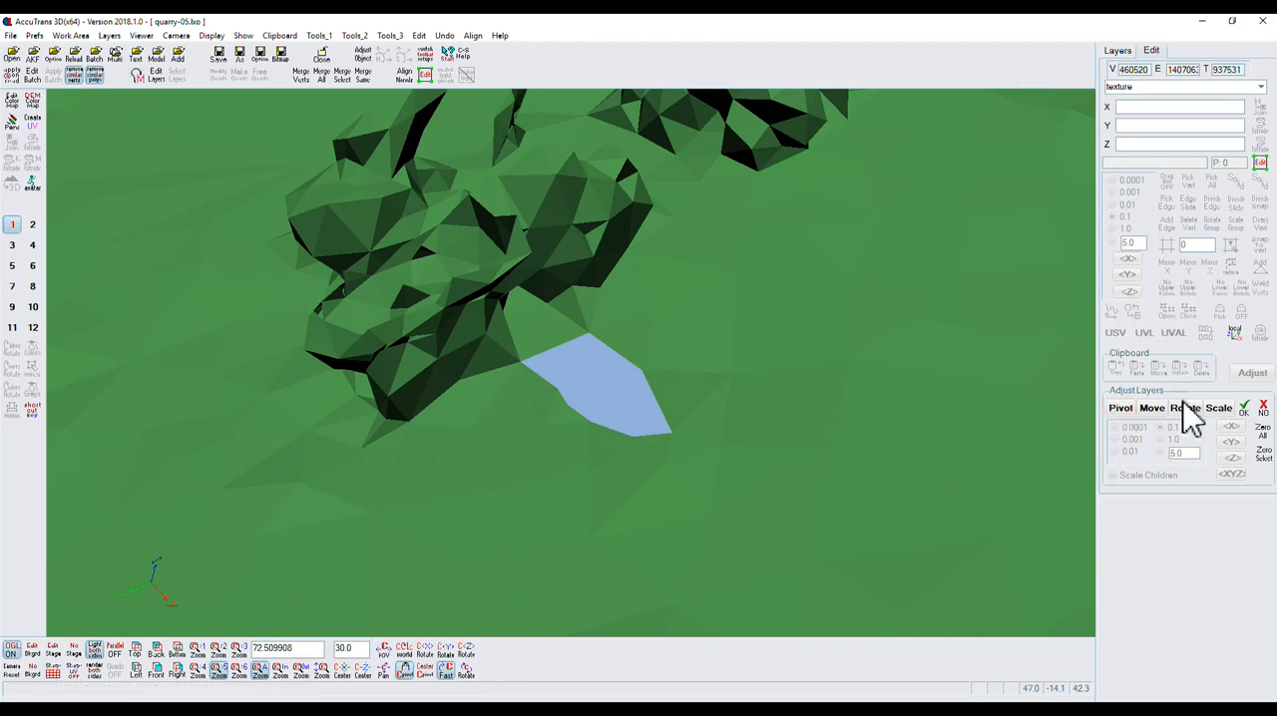
left_click(1260, 87)
left_click(1116, 112)
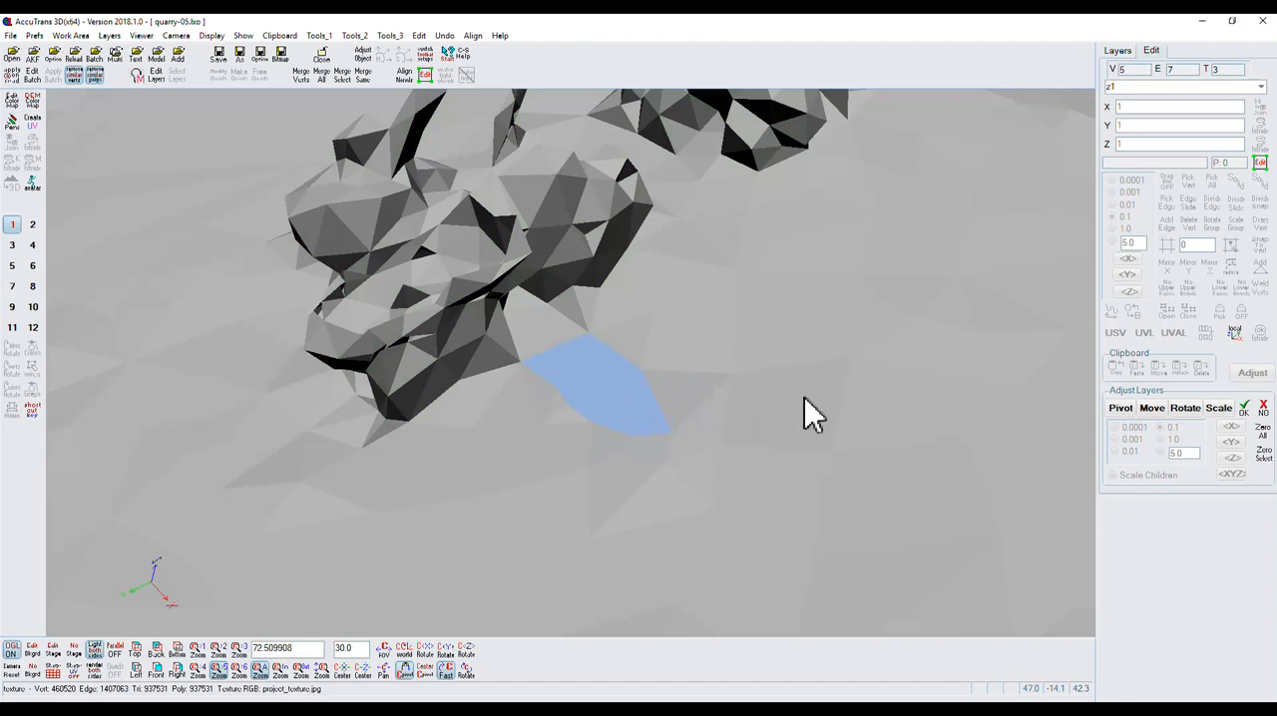
left_click(1151, 409)
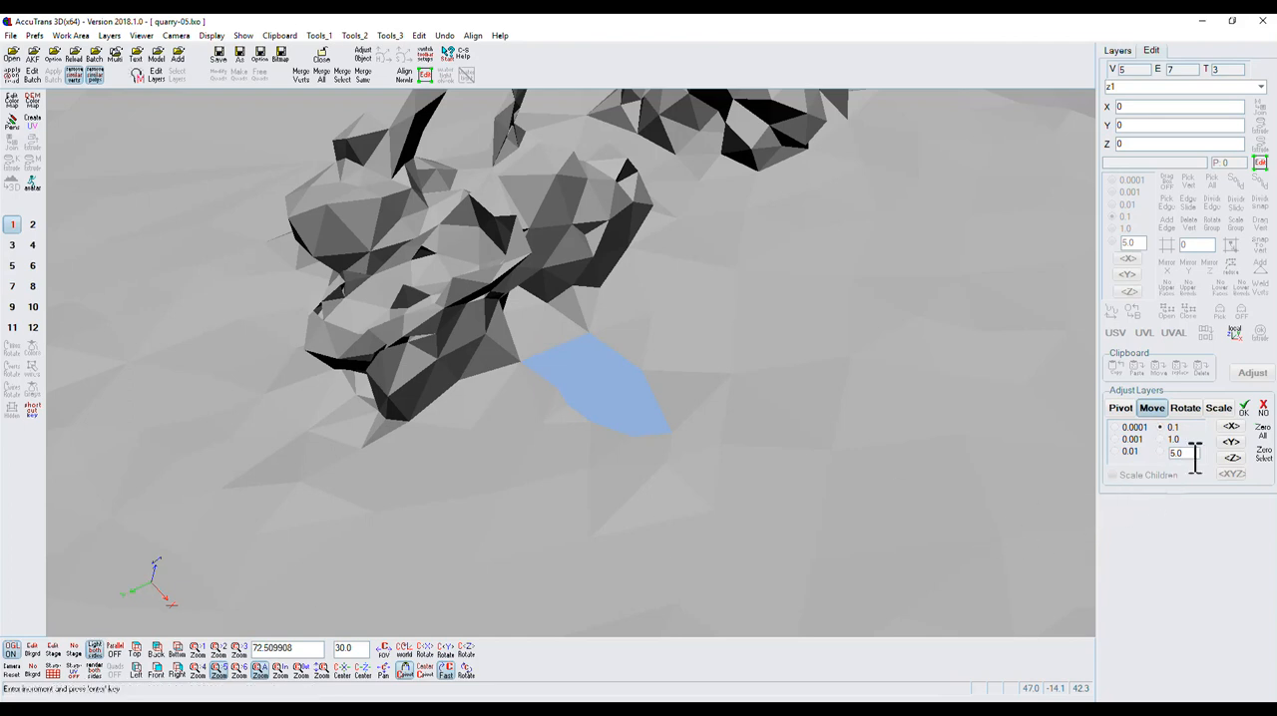
left_click(1231, 442)
left_click_drag(1235, 445, 1263, 443)
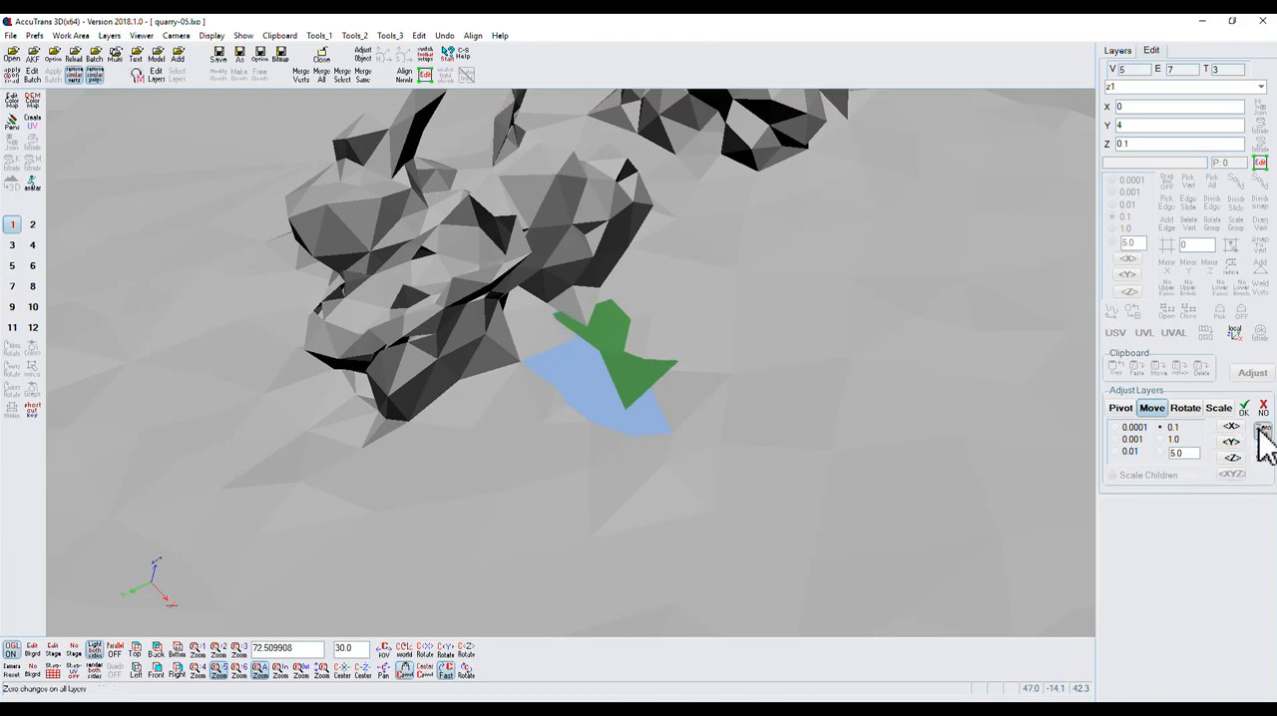
Zero layer z1's move offsets, reposition its triangles over the hole using world axes, and accept the adjustment.
left_click(1262, 438)
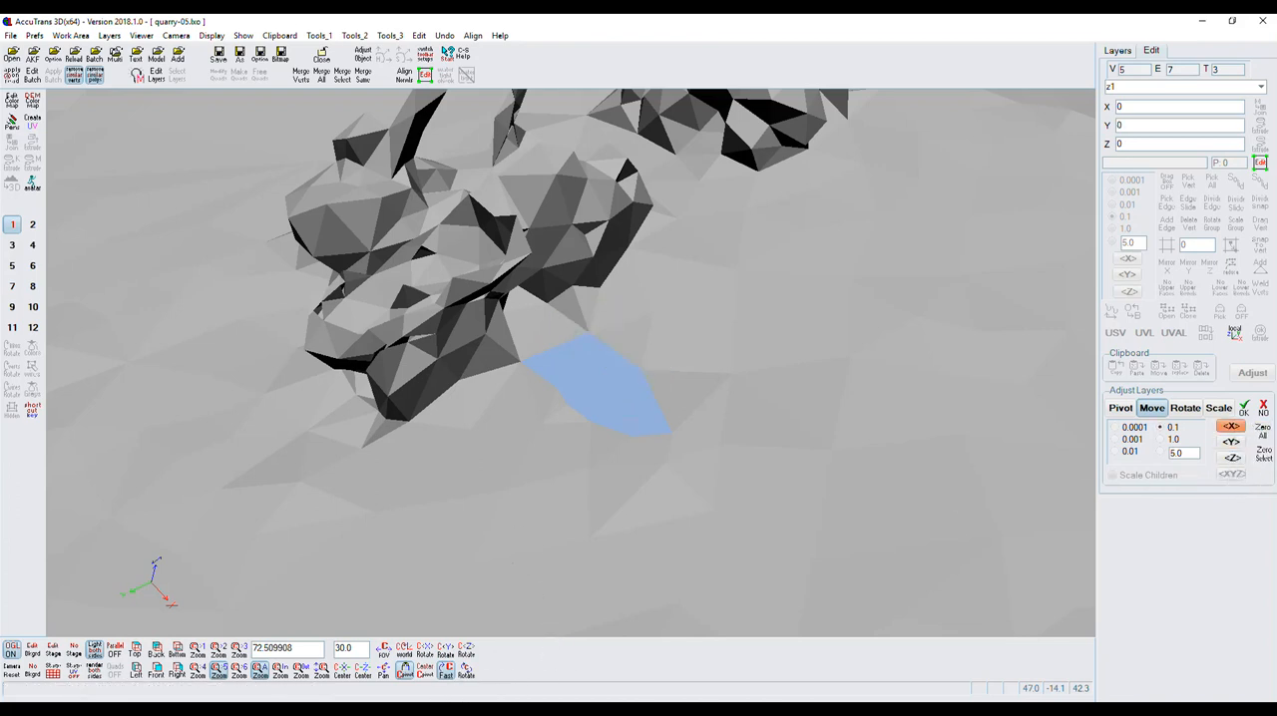
mouse_move(469, 684)
left_mouse_down()
mouse_move(471, 674)
mouse_move(462, 705)
mouse_move(469, 689)
left_mouse_up()
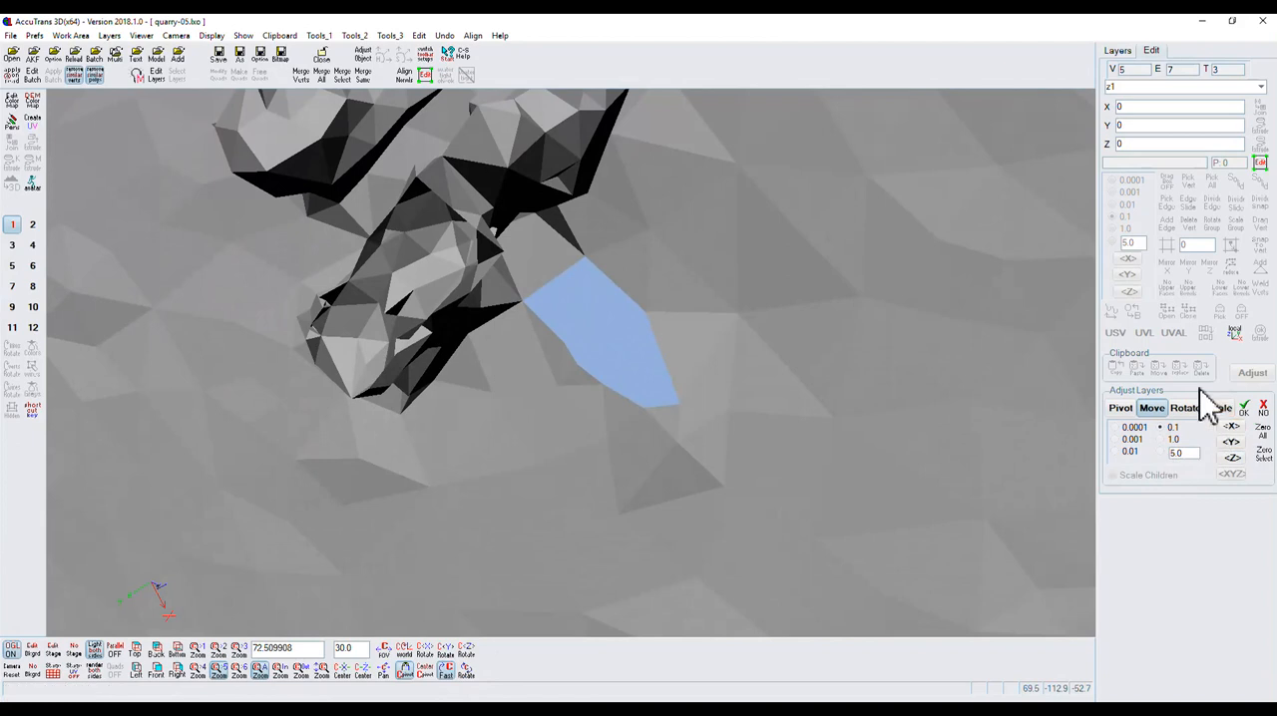
left_click(1235, 334)
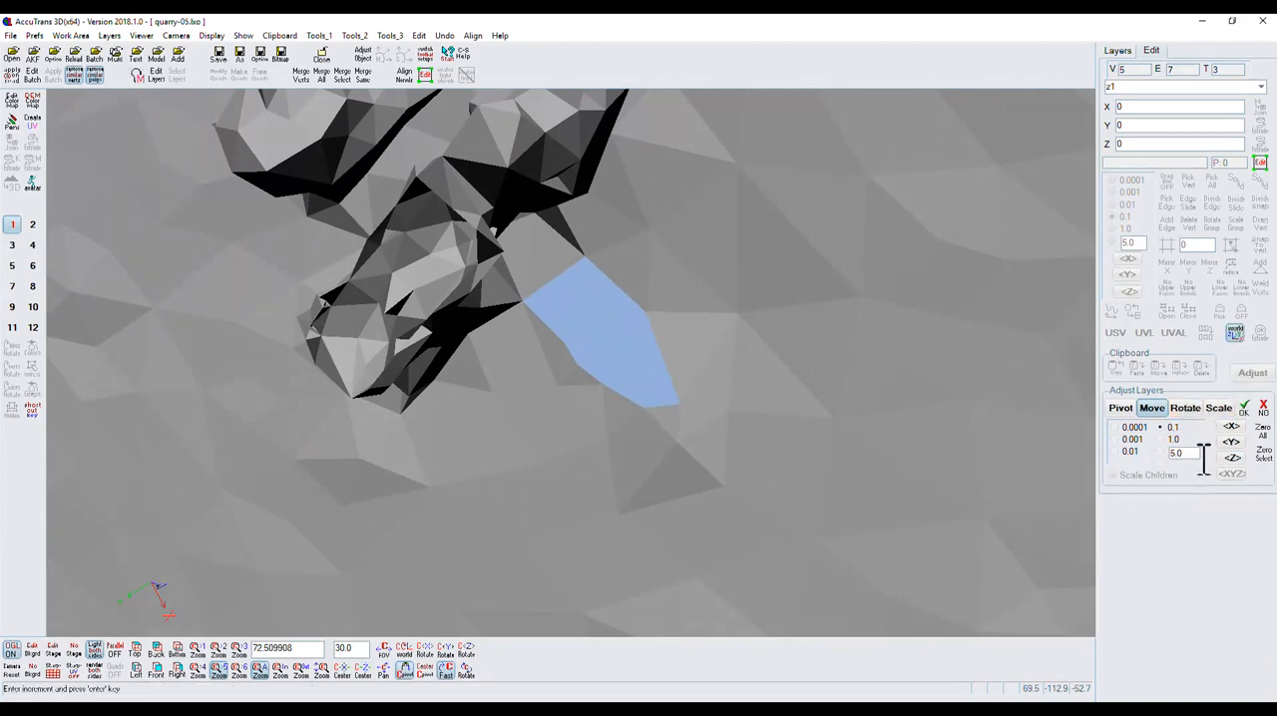
left_click_drag(1233, 444, 1226, 469)
left_click(1244, 408)
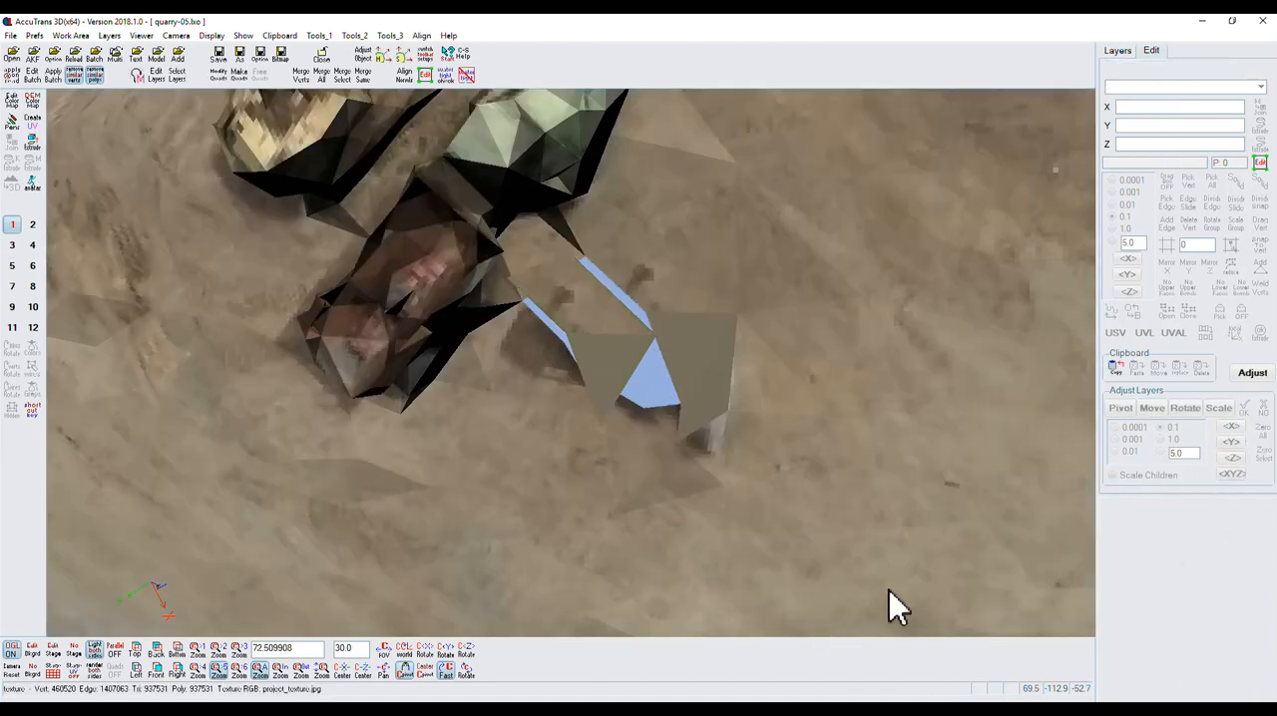
Start point editing on layer z1 and snap its far inner corner vertex to the adjacent hole corner on the texture layer.
left_click(1260, 161)
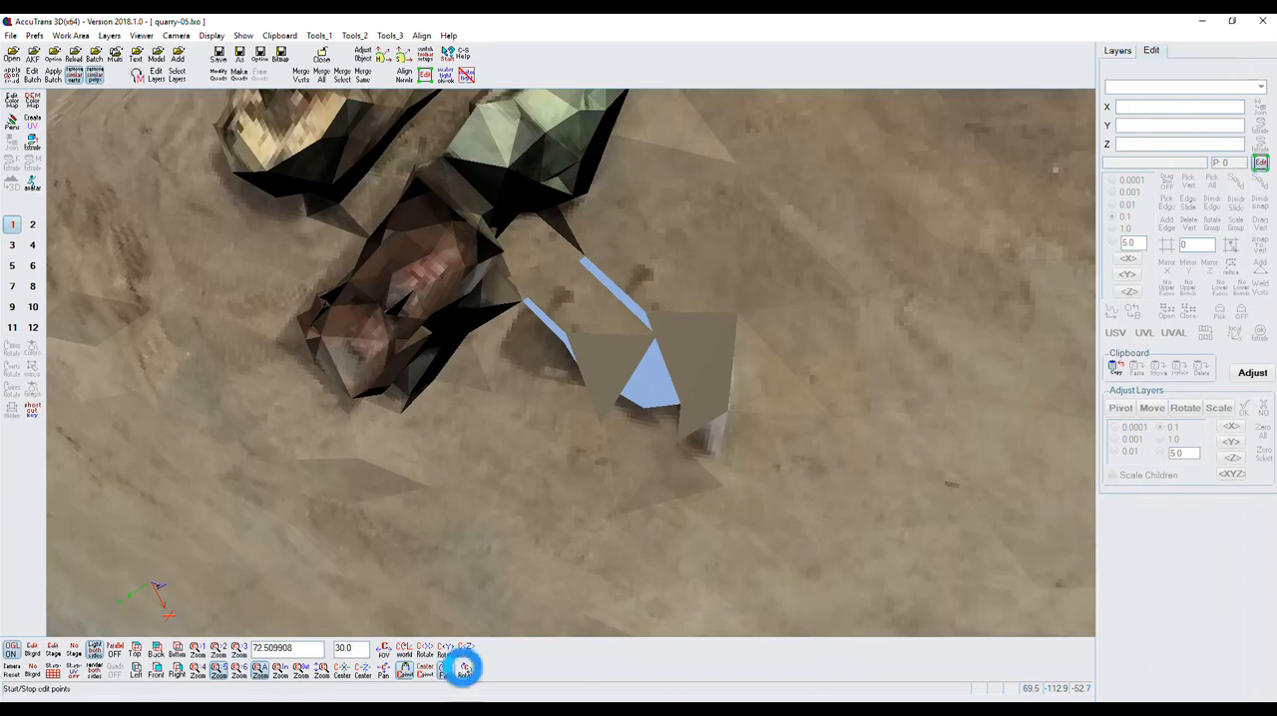
left_click(466, 675)
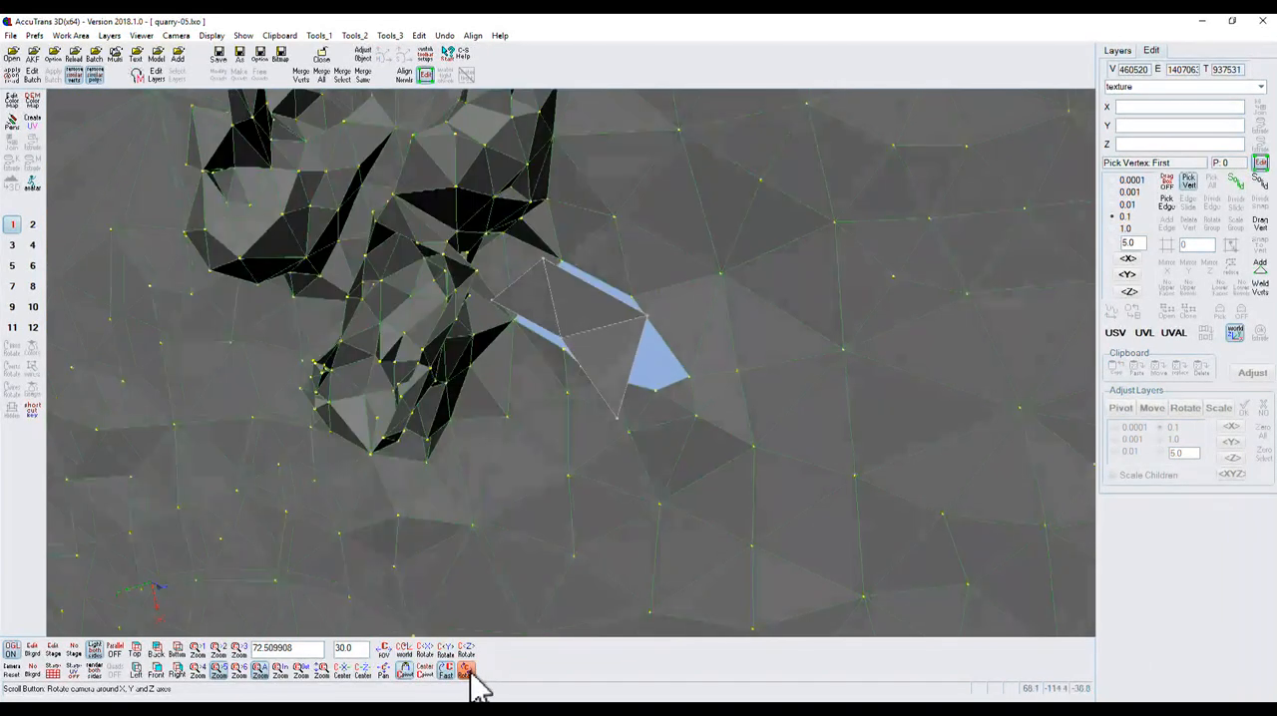
left_click(468, 675)
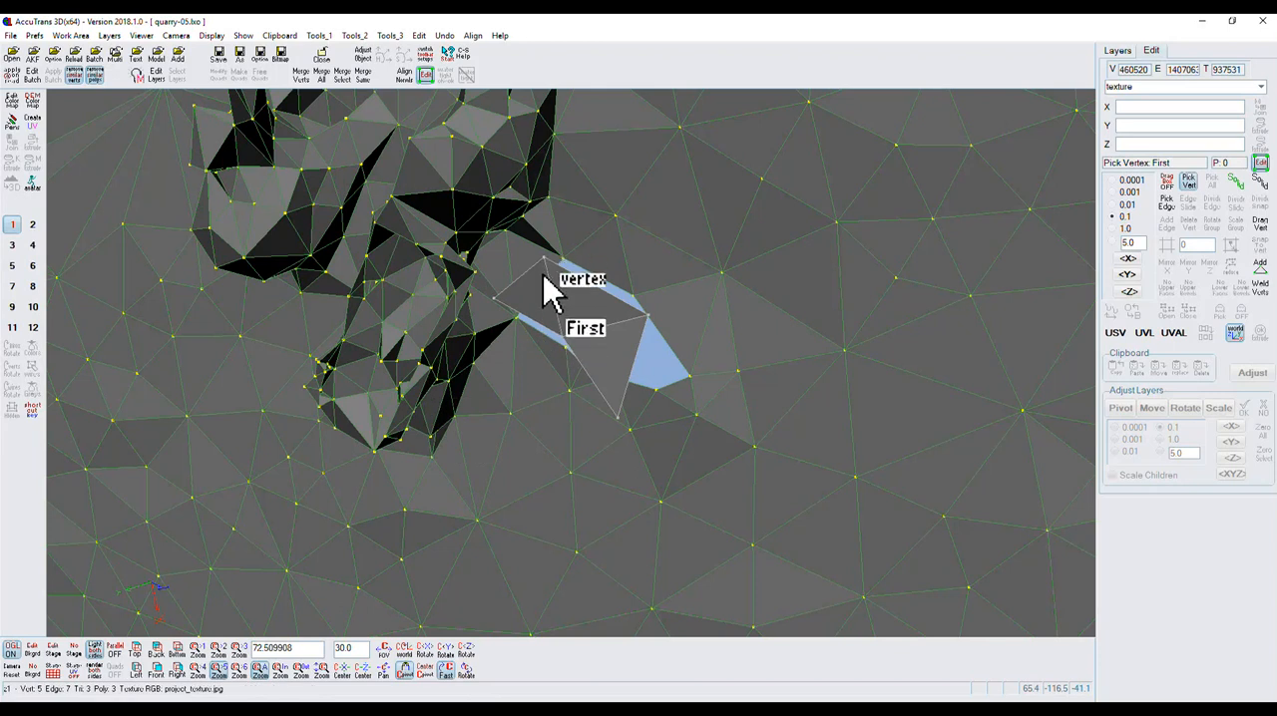
left_click(590, 326)
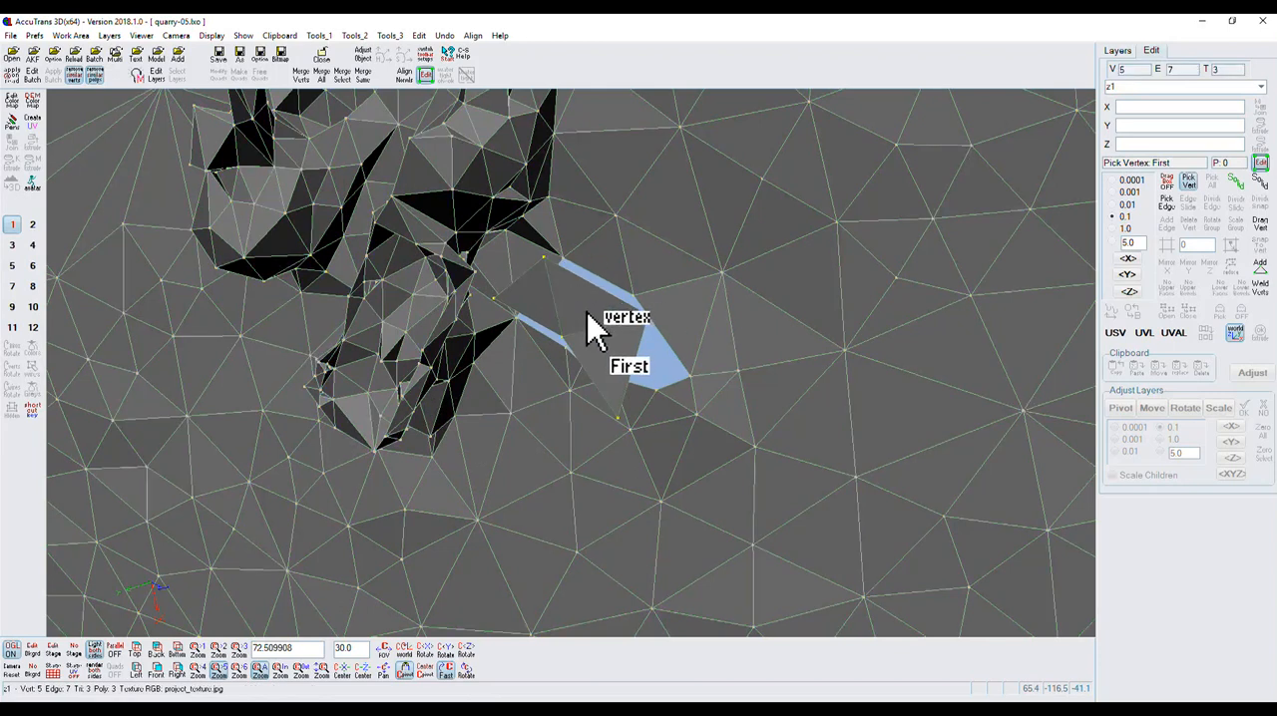
left_click(544, 260)
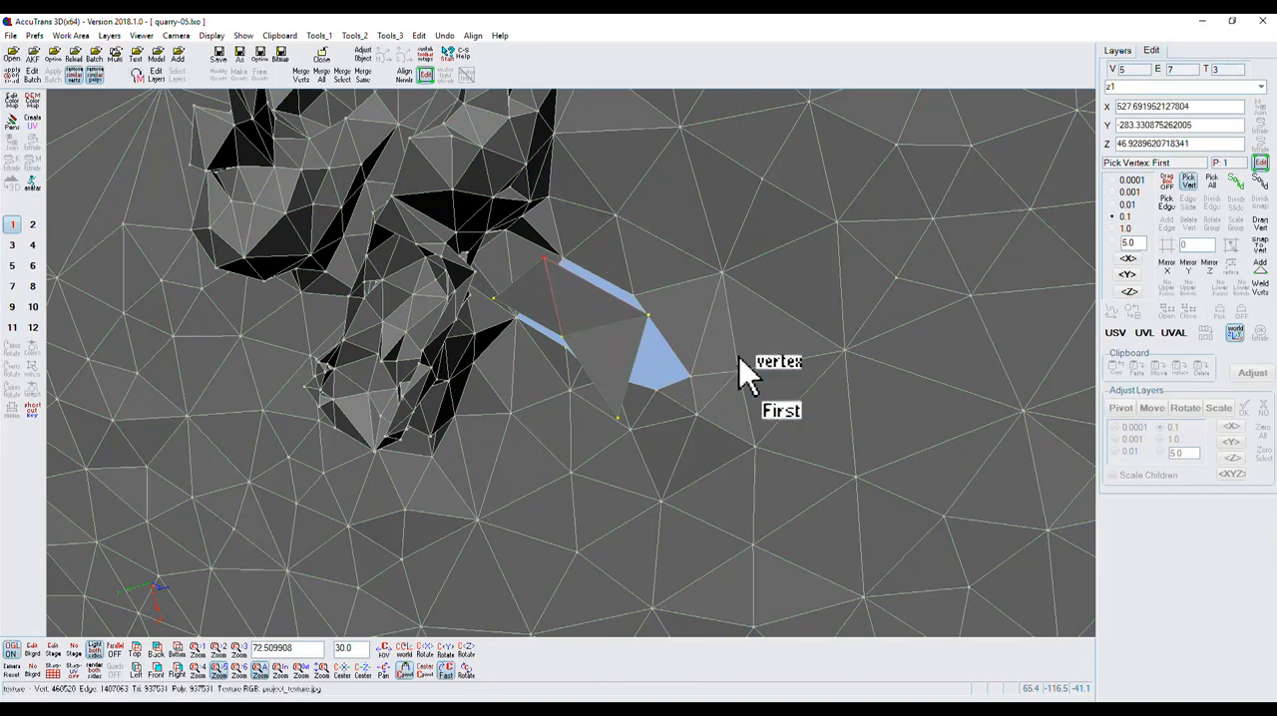
left_click(1260, 246)
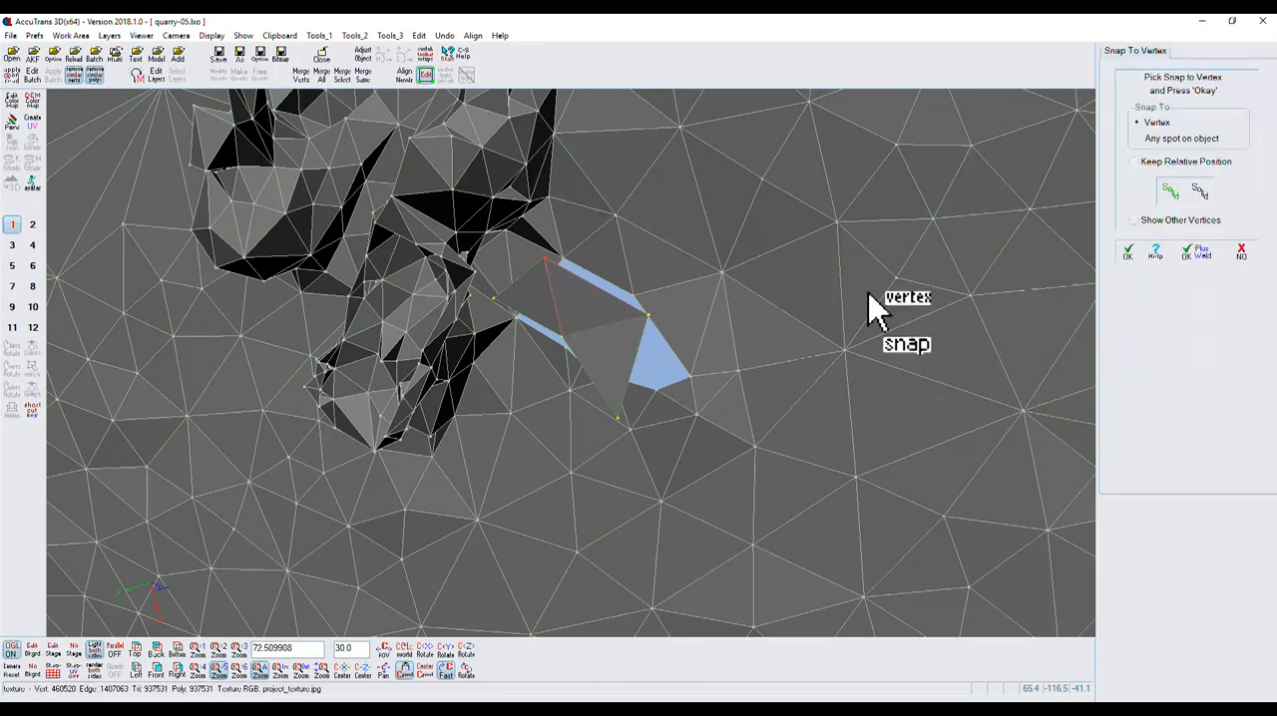
left_click(564, 263)
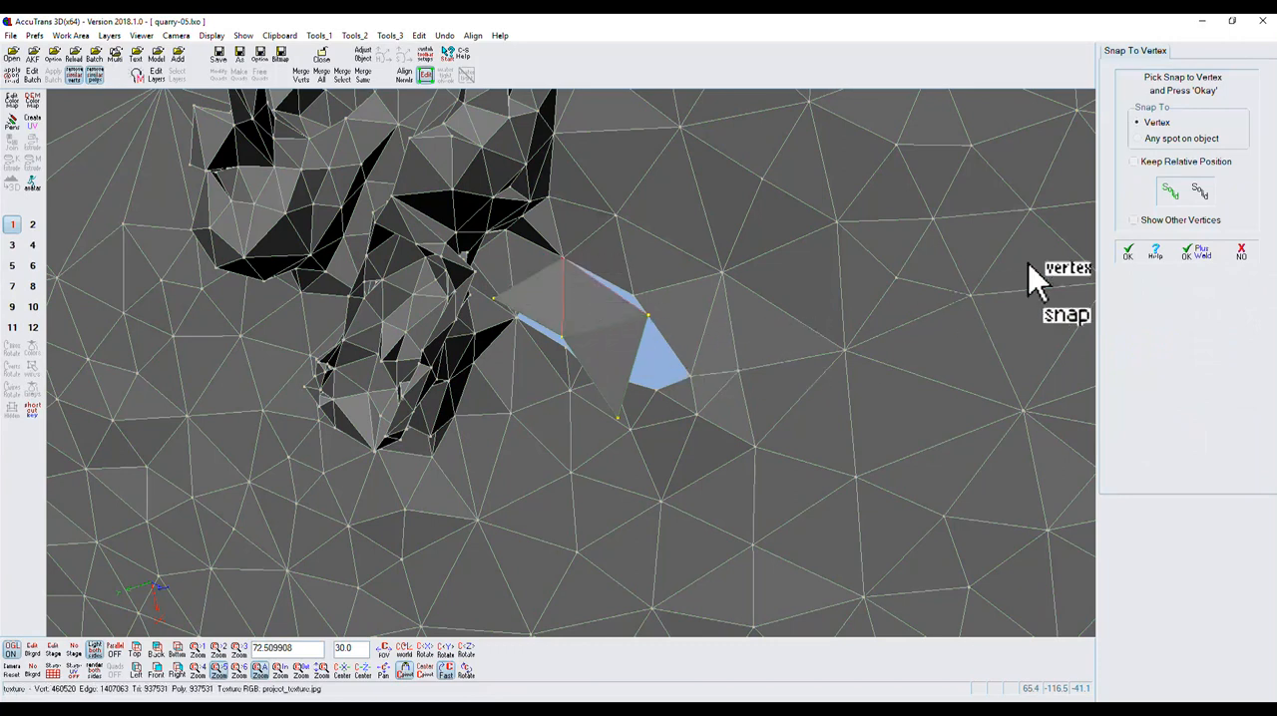
left_click(1127, 253)
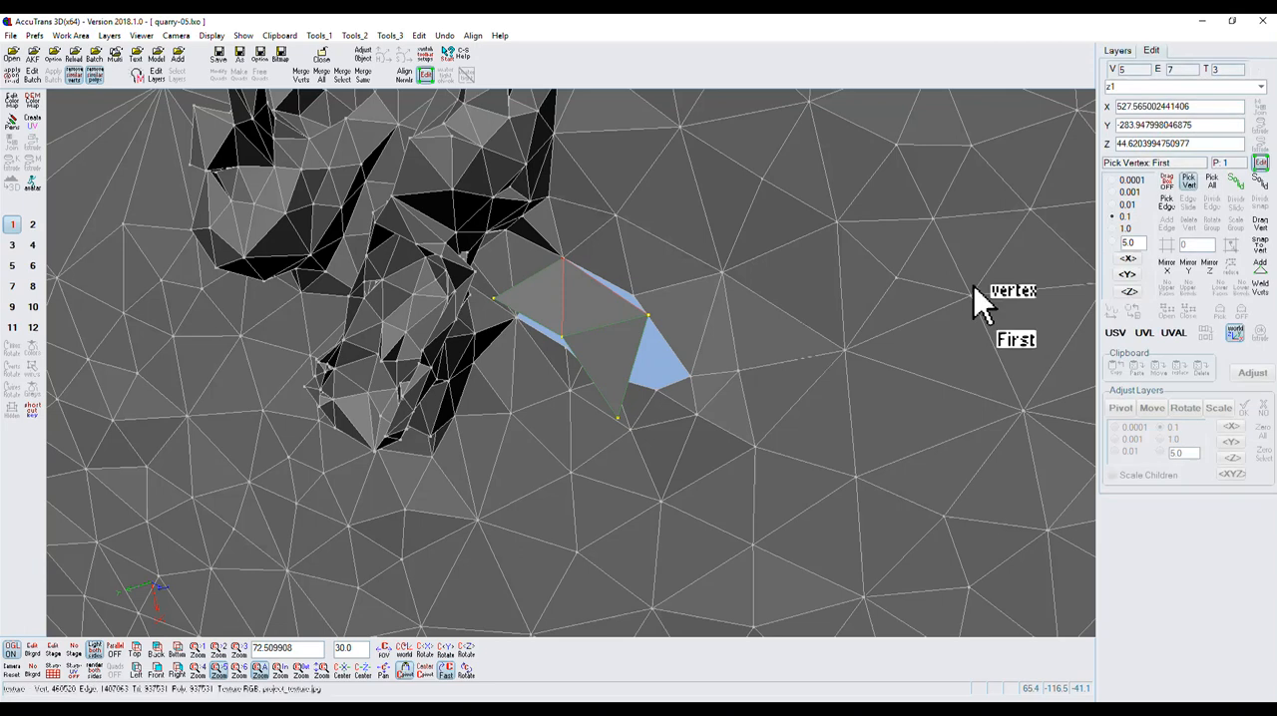
Snap z1's next far-side vertex to the hole's far-edge vertex, and its outermost vertex to the hole's outer tip.
left_click(647, 315)
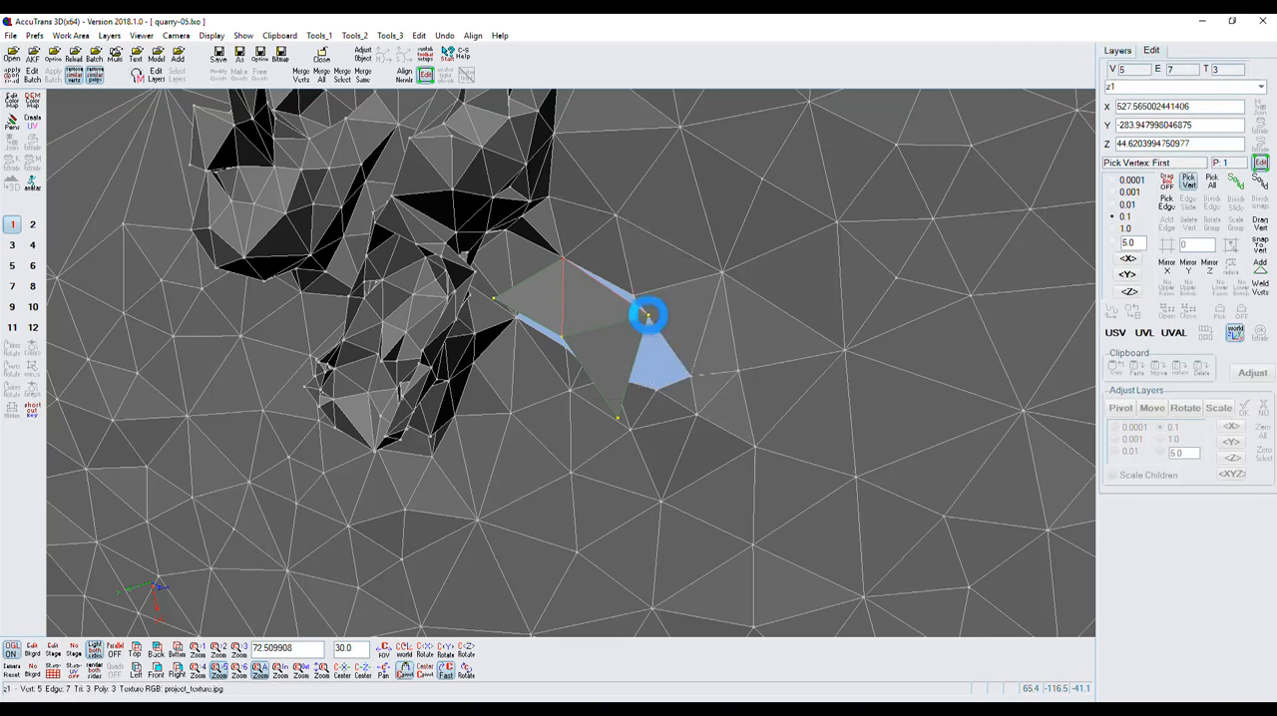
left_click(1260, 244)
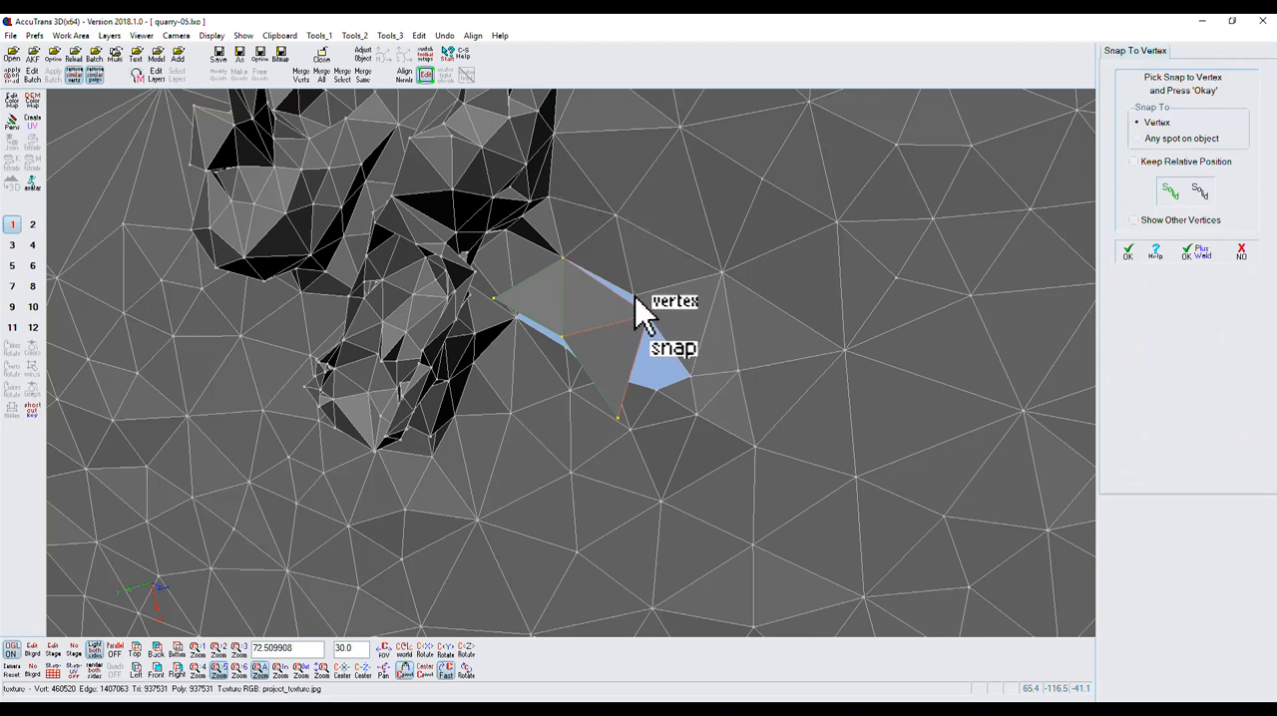
left_click(636, 299)
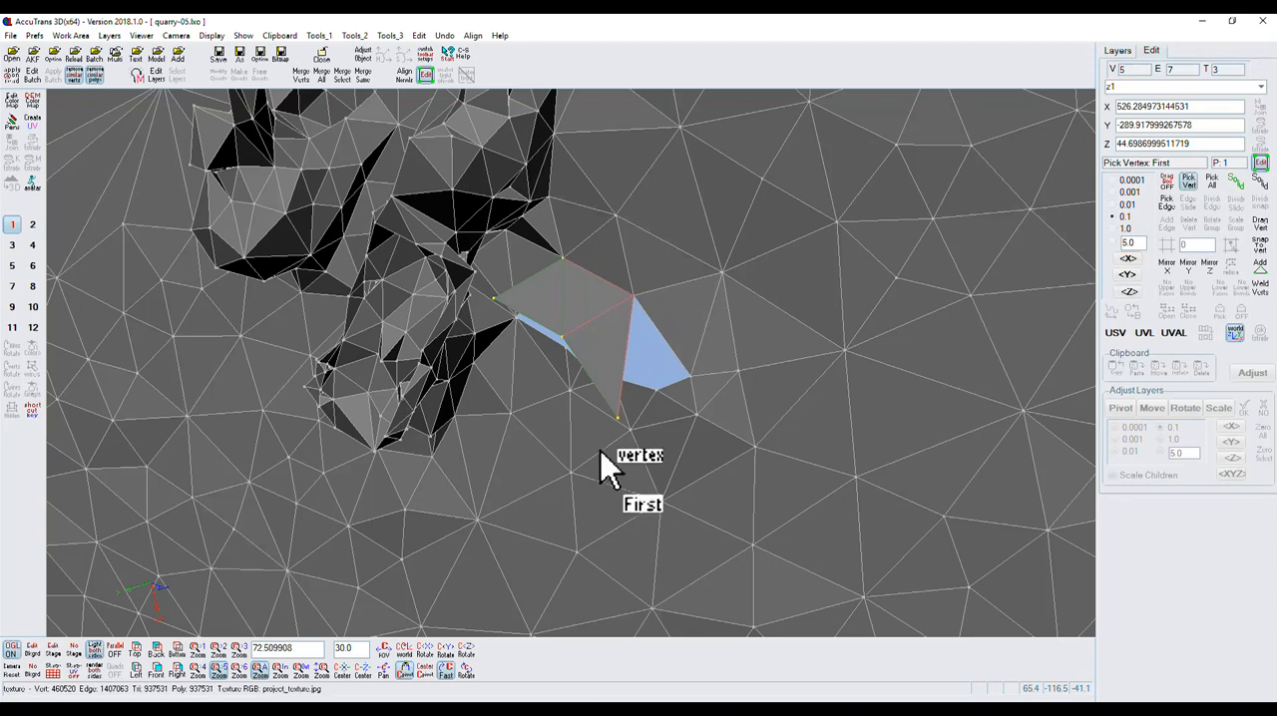
left_click(619, 418)
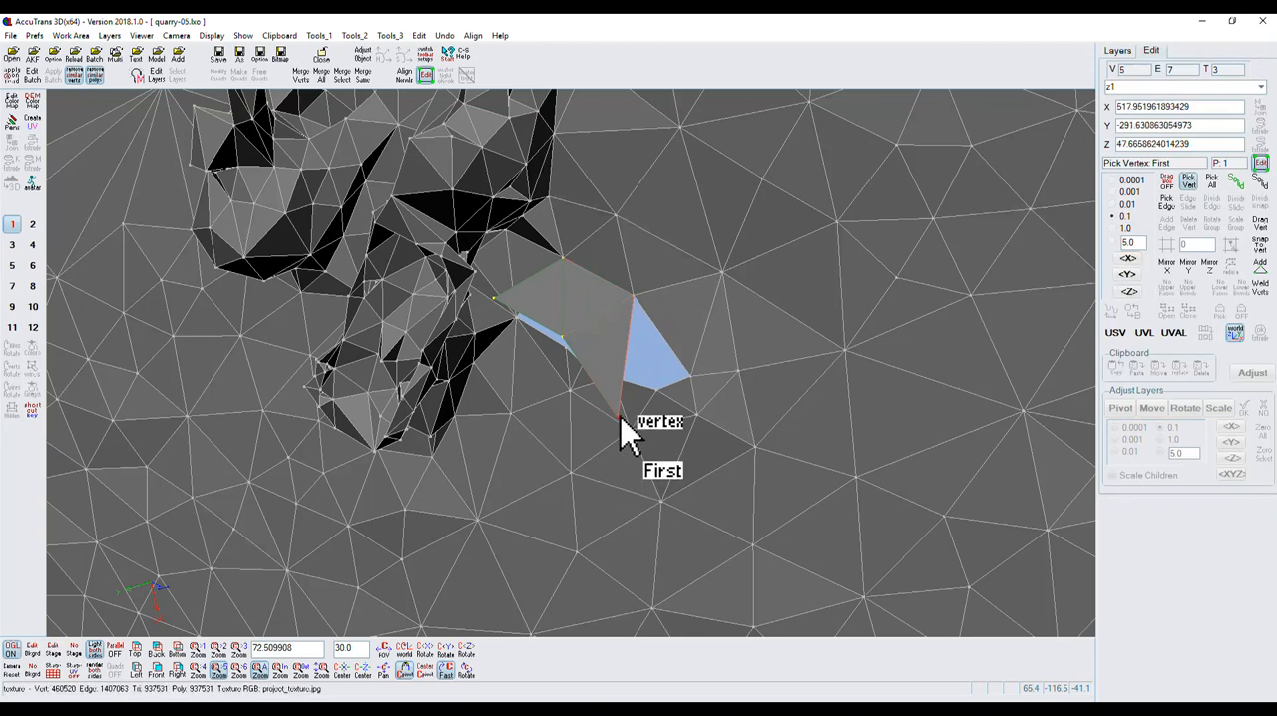
left_click(1260, 249)
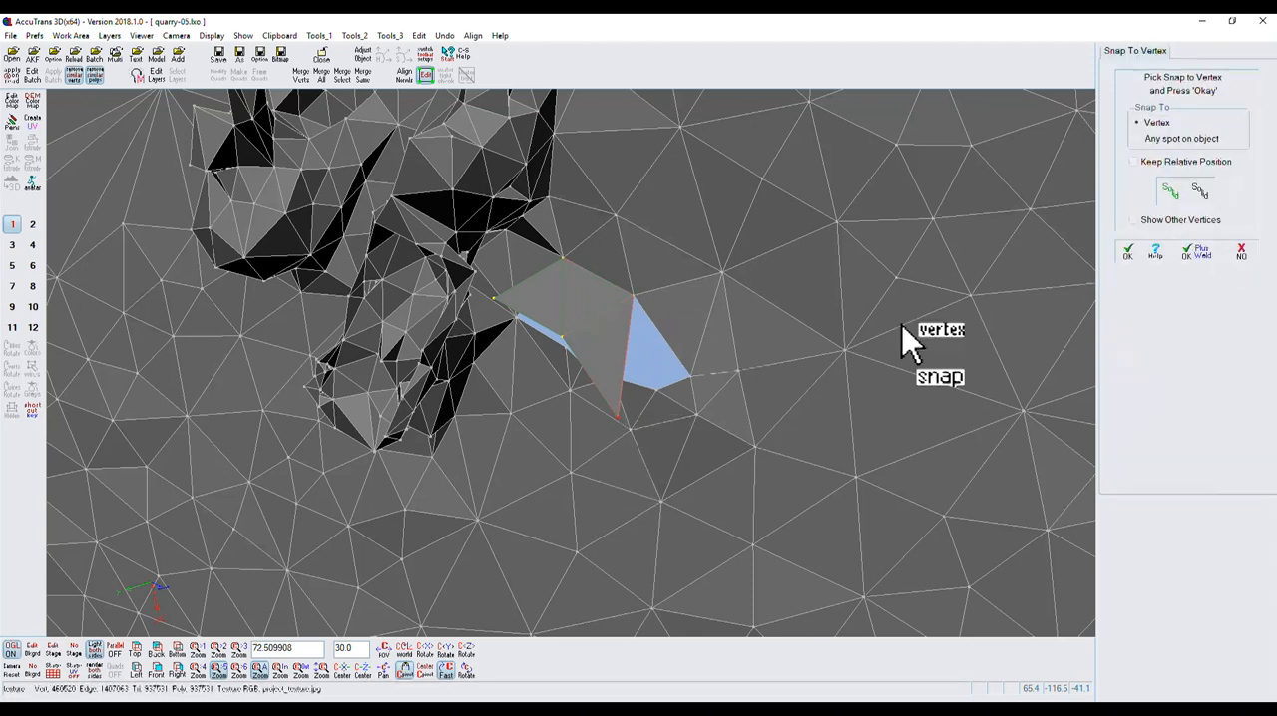
left_click(690, 380)
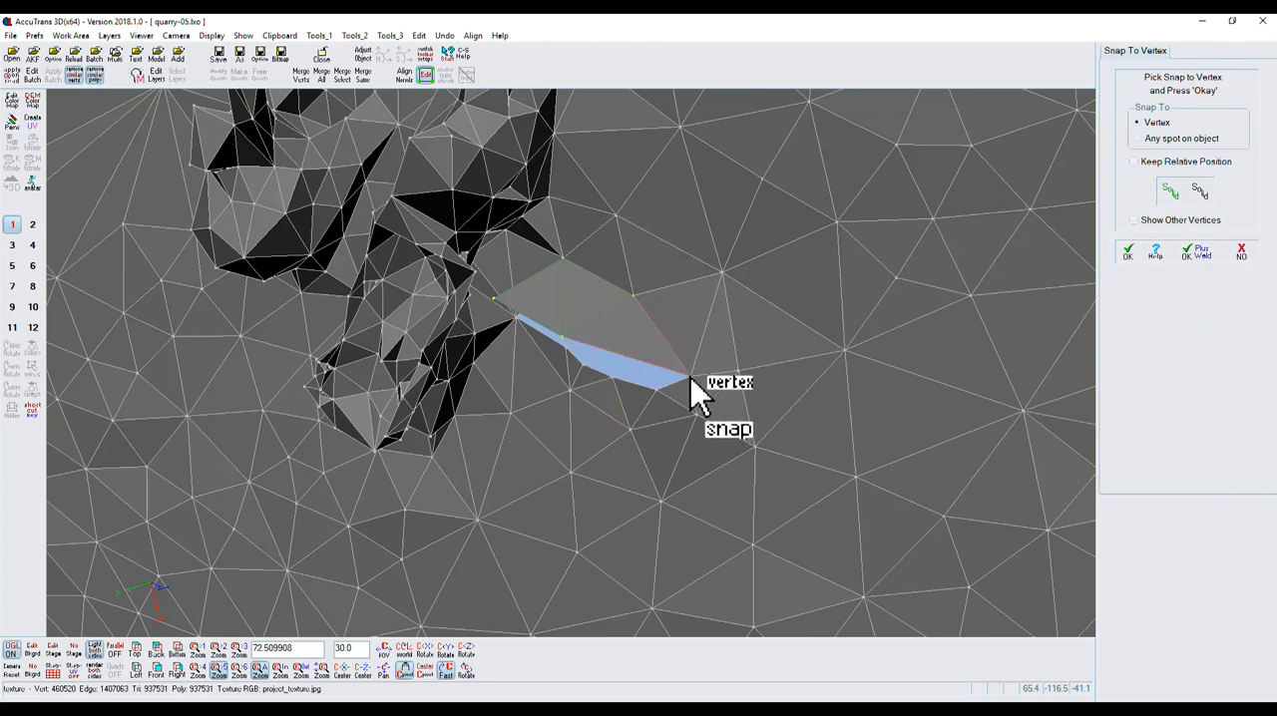
left_click(1128, 253)
Snap the z1 vertex closest to the vehicles onto the hole corner at the base of the nearest vehicle.
left_click_drag(474, 681, 482, 633)
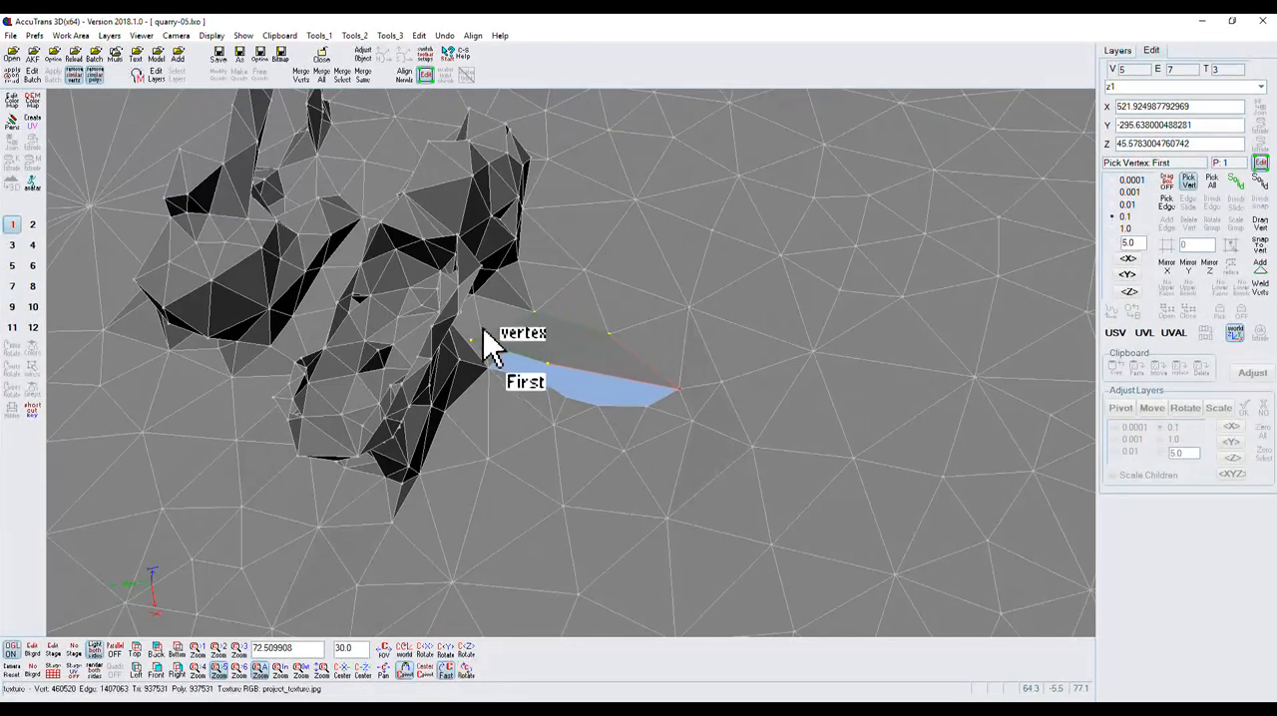
left_click(471, 341)
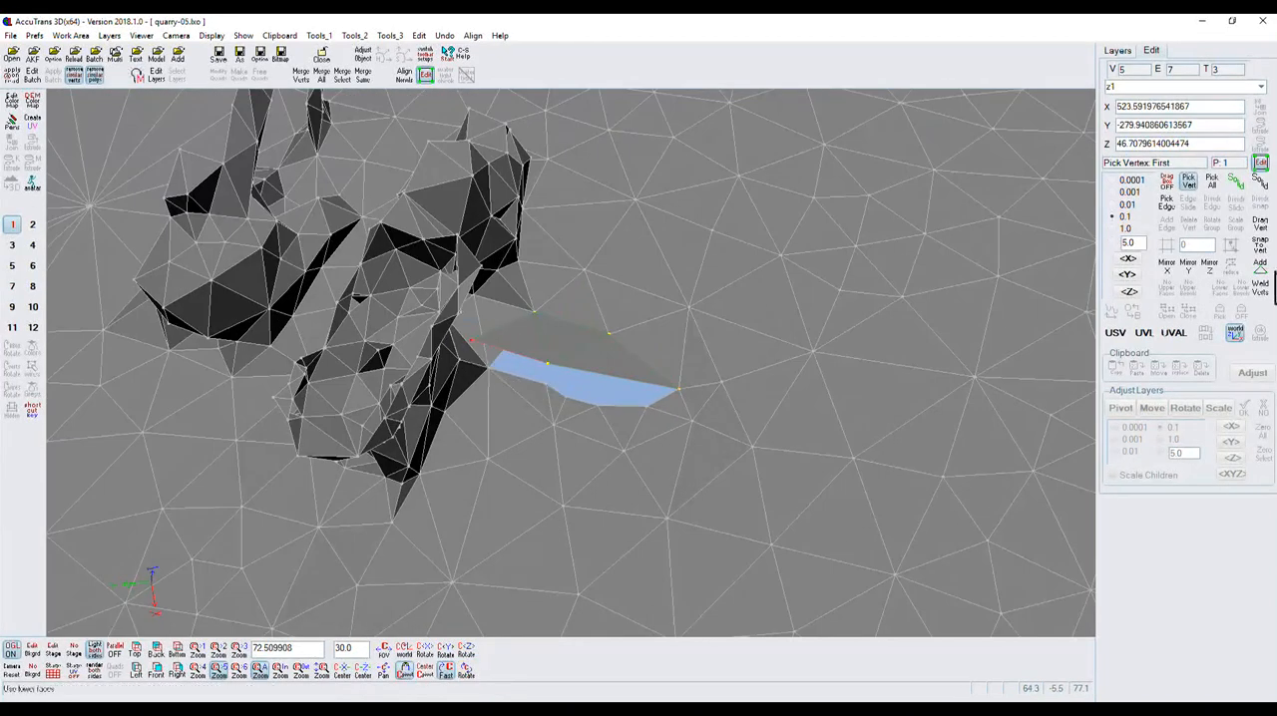
left_click(1260, 246)
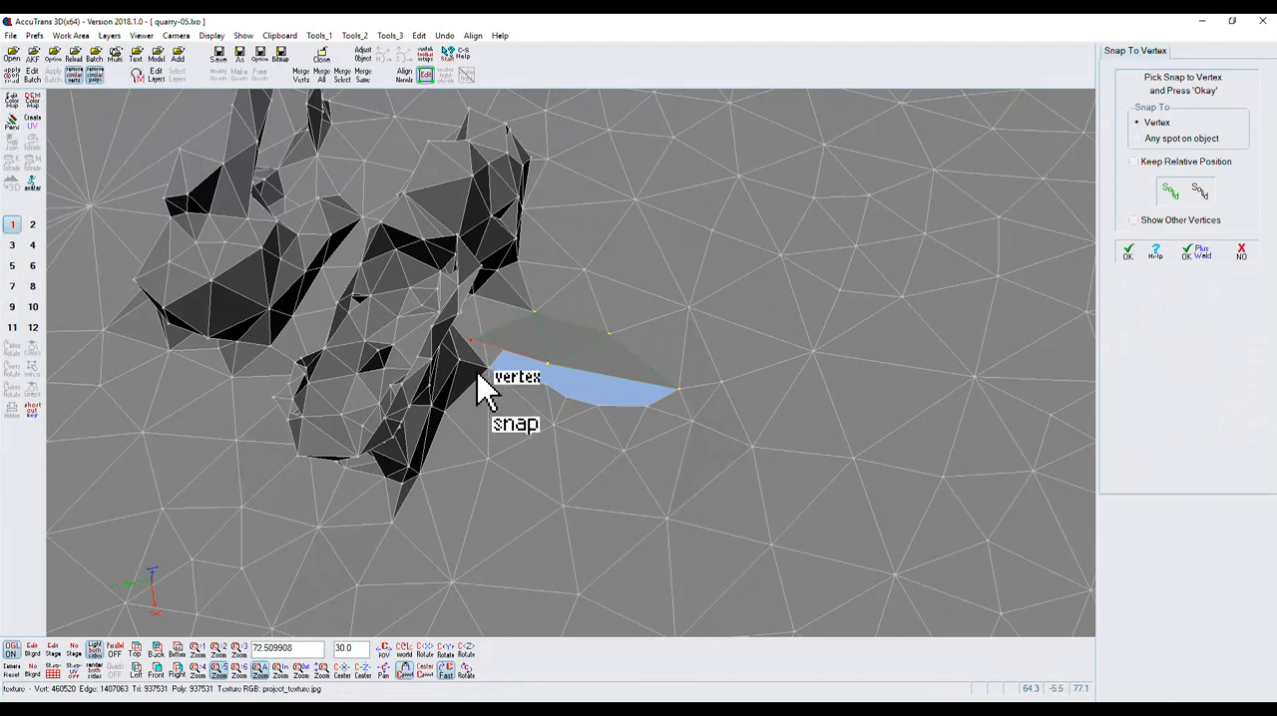
left_click(489, 368)
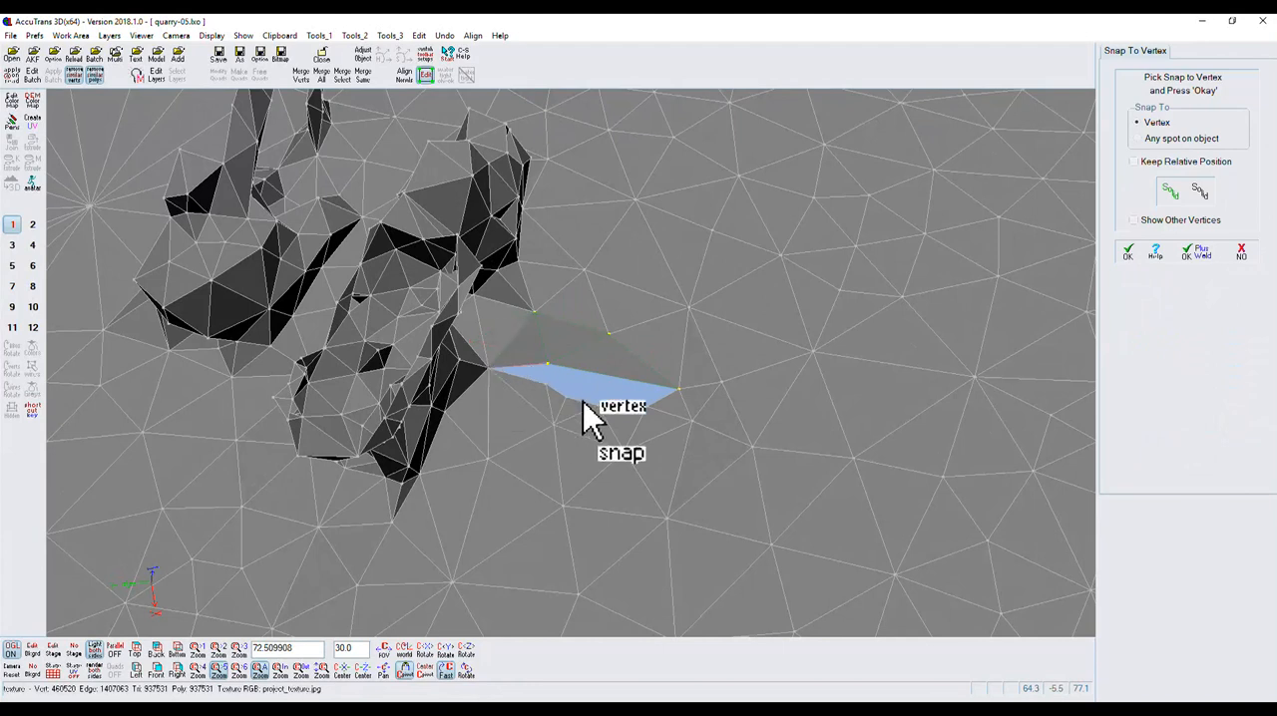
left_click(1129, 253)
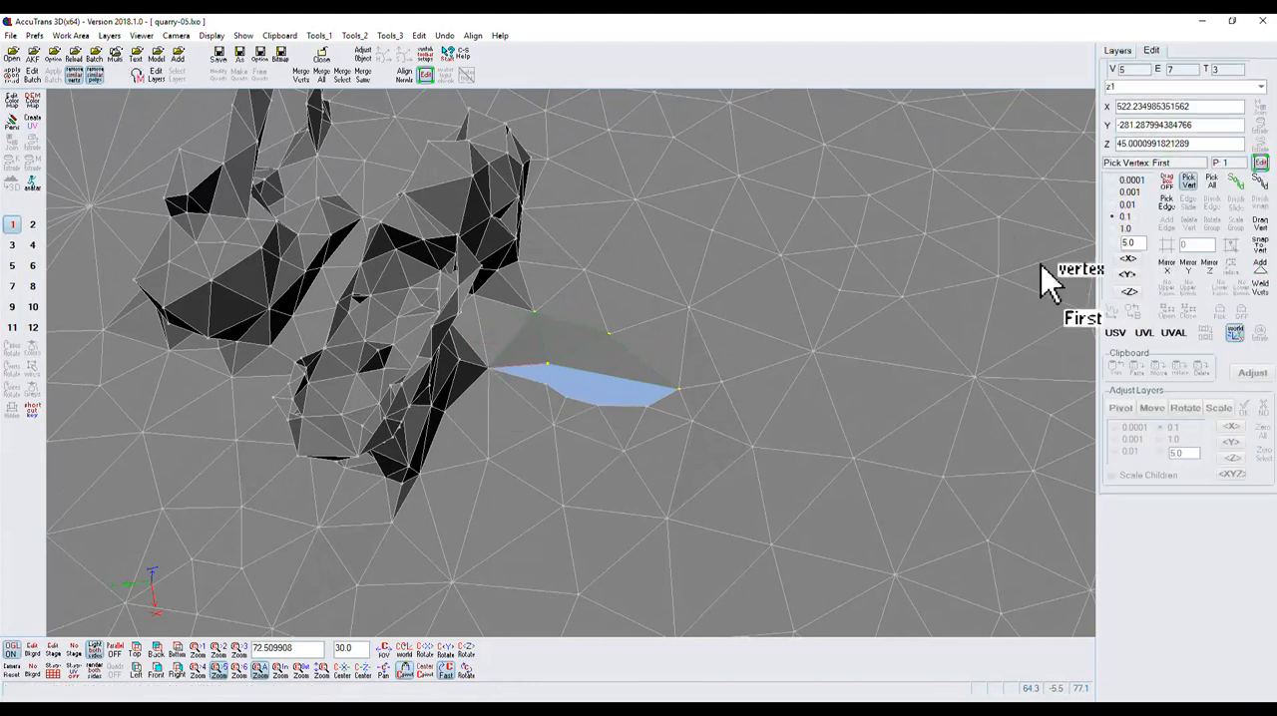
Snap z1's remaining central vertex to the near-edge hole vertex beside the vehicle-side corner, and weld the vertices.
left_click(547, 363)
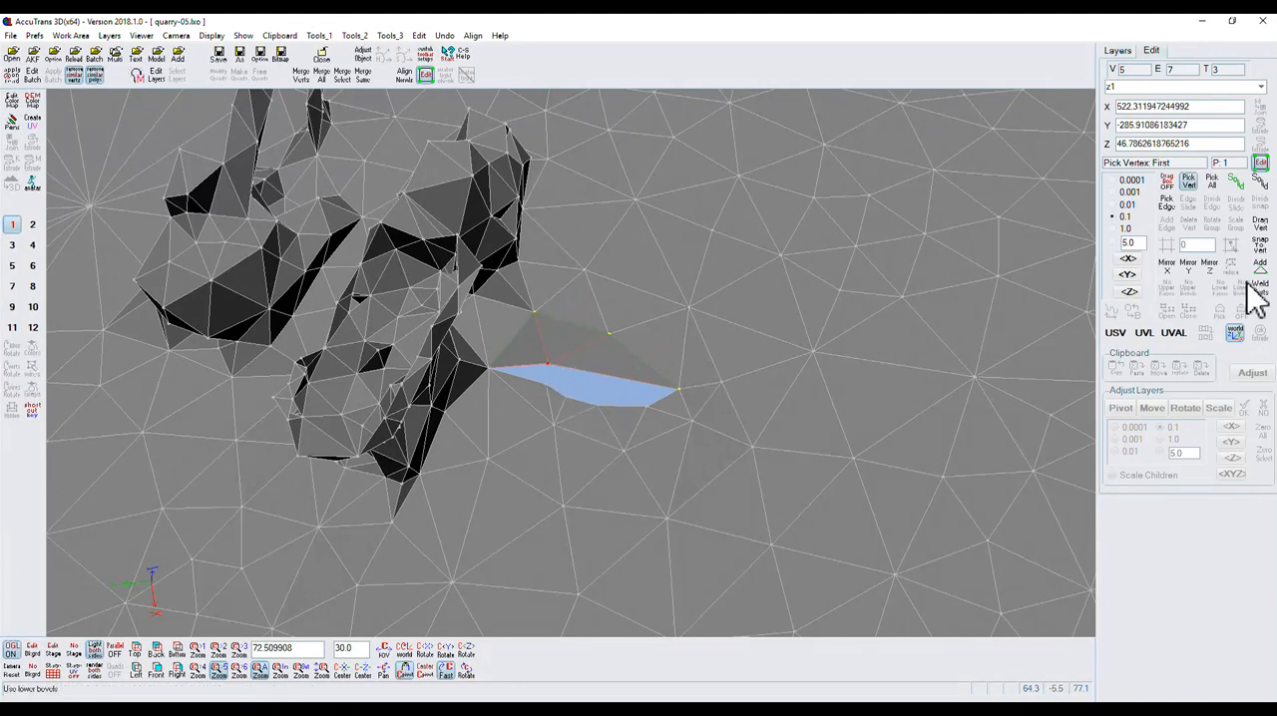
left_click(1259, 246)
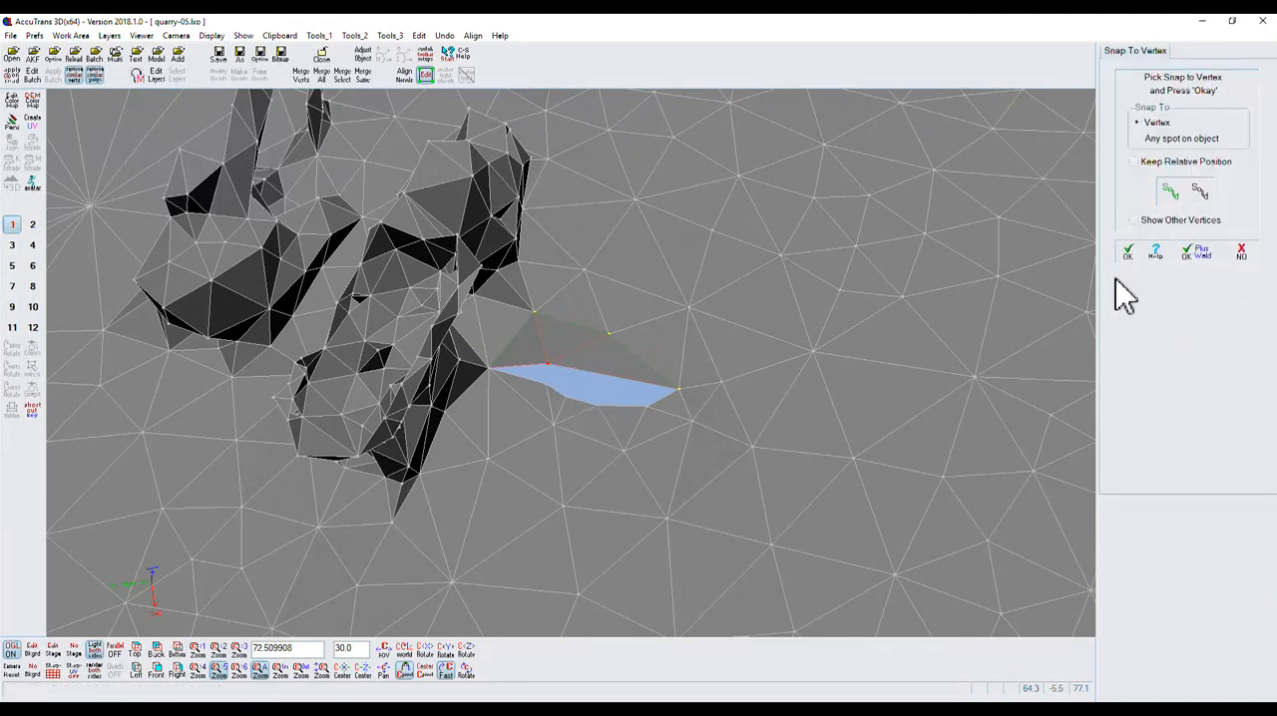
left_click(547, 385)
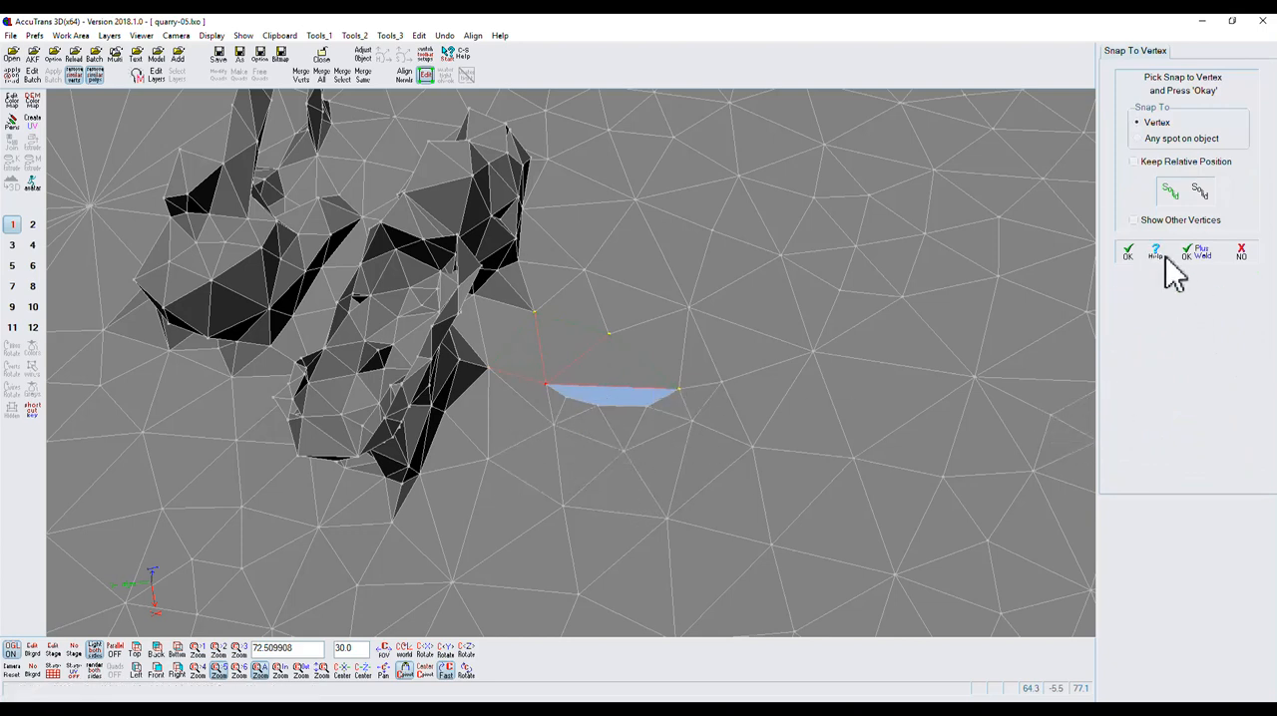
left_click(1129, 256)
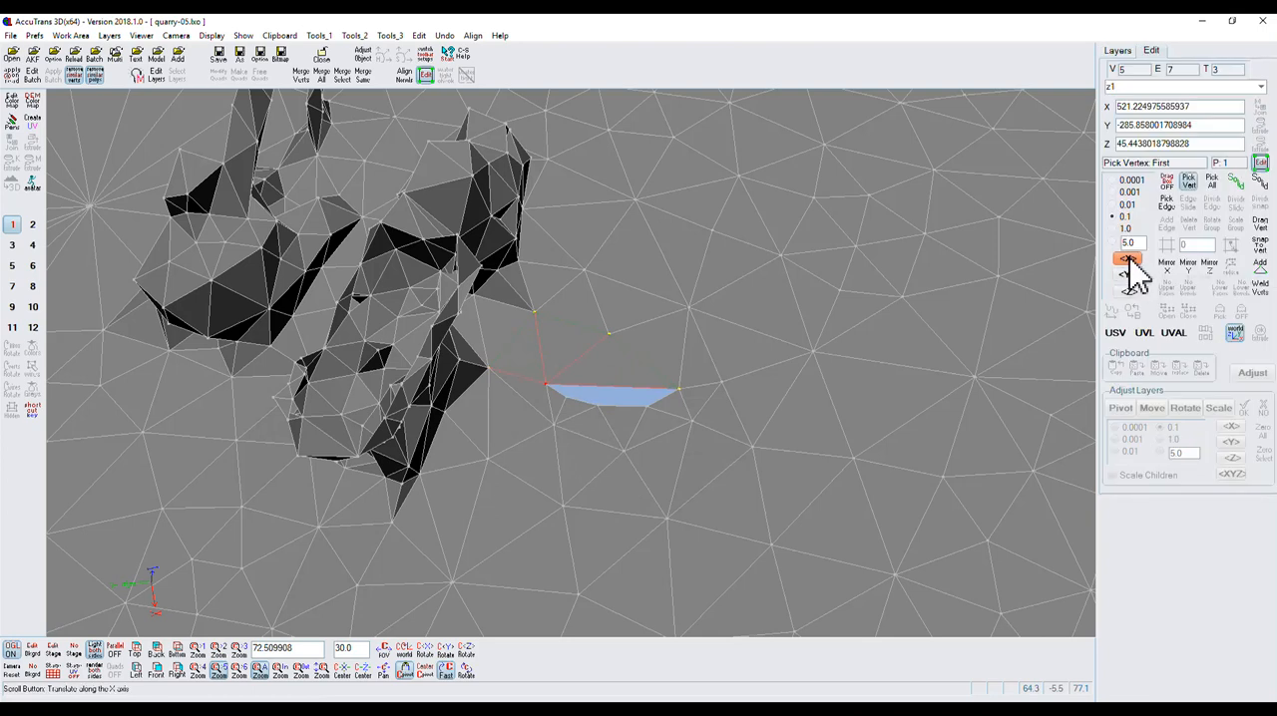
left_click(1258, 286)
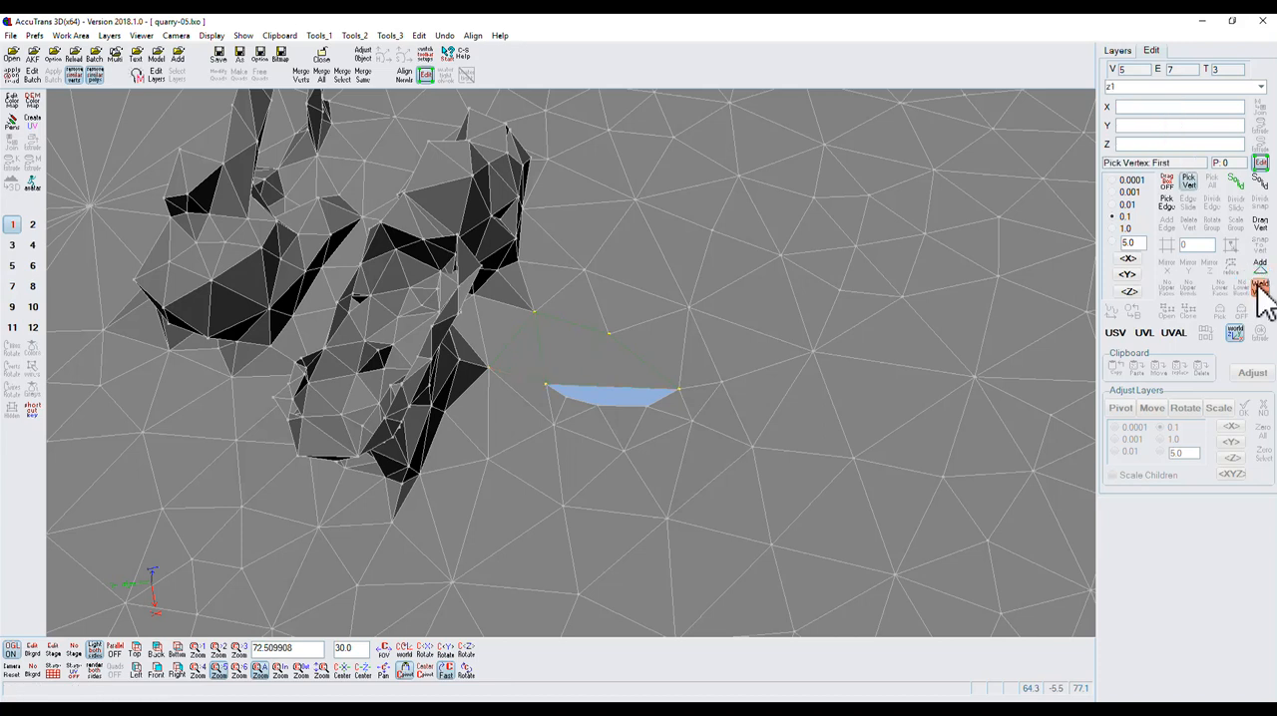
Divide z1's open edge between the near-edge vertex and the outer tip, snapping the new vertex to the hole boundary.
left_click(1165, 203)
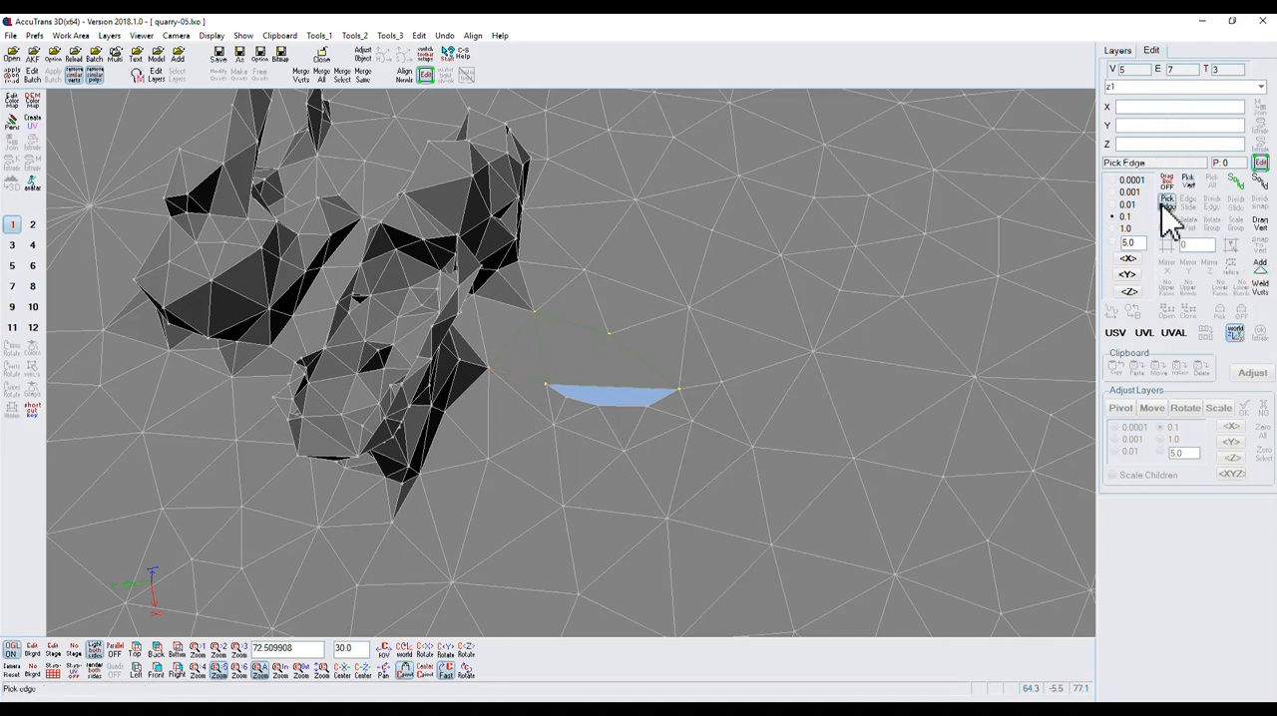
left_click(545, 383)
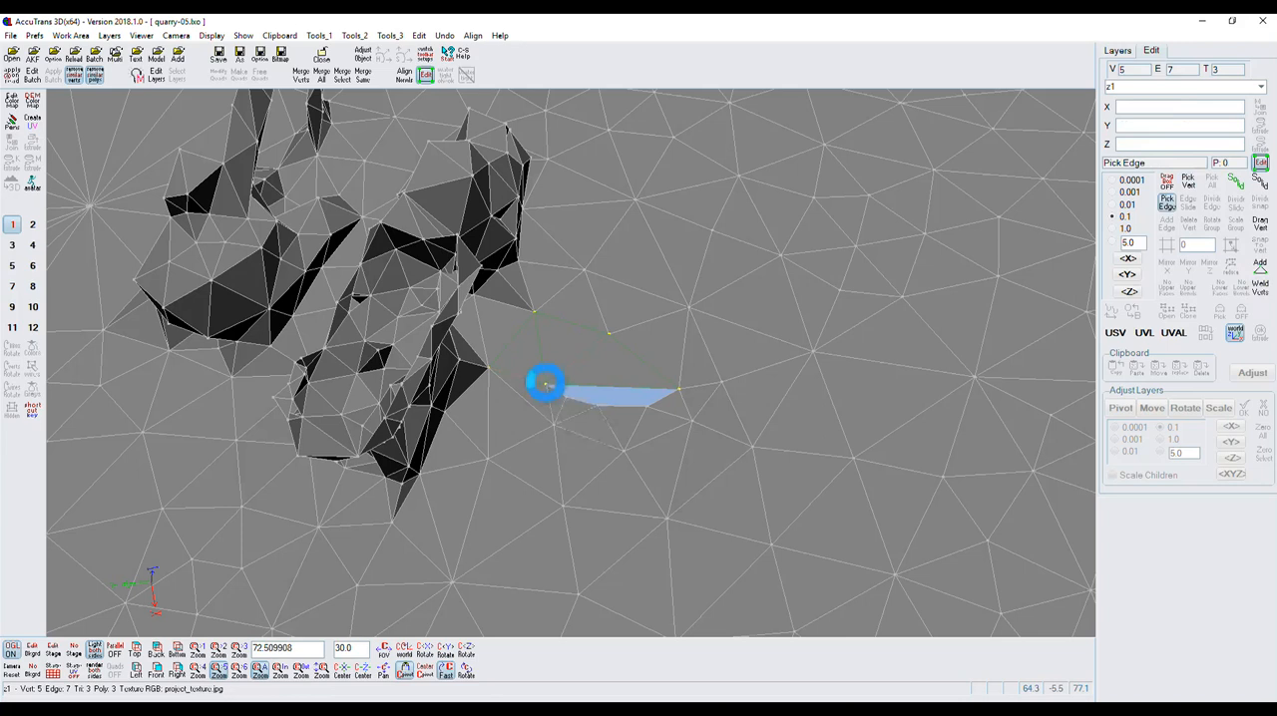
left_click(679, 392)
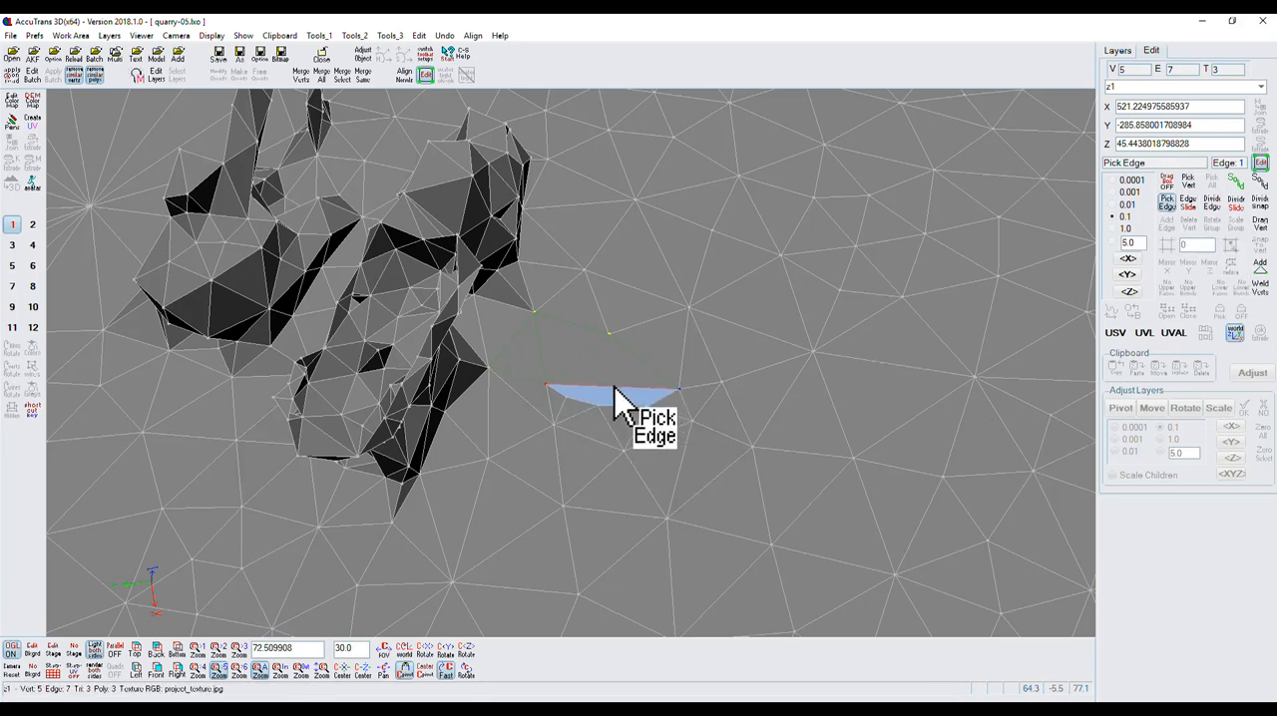
left_click(1261, 204)
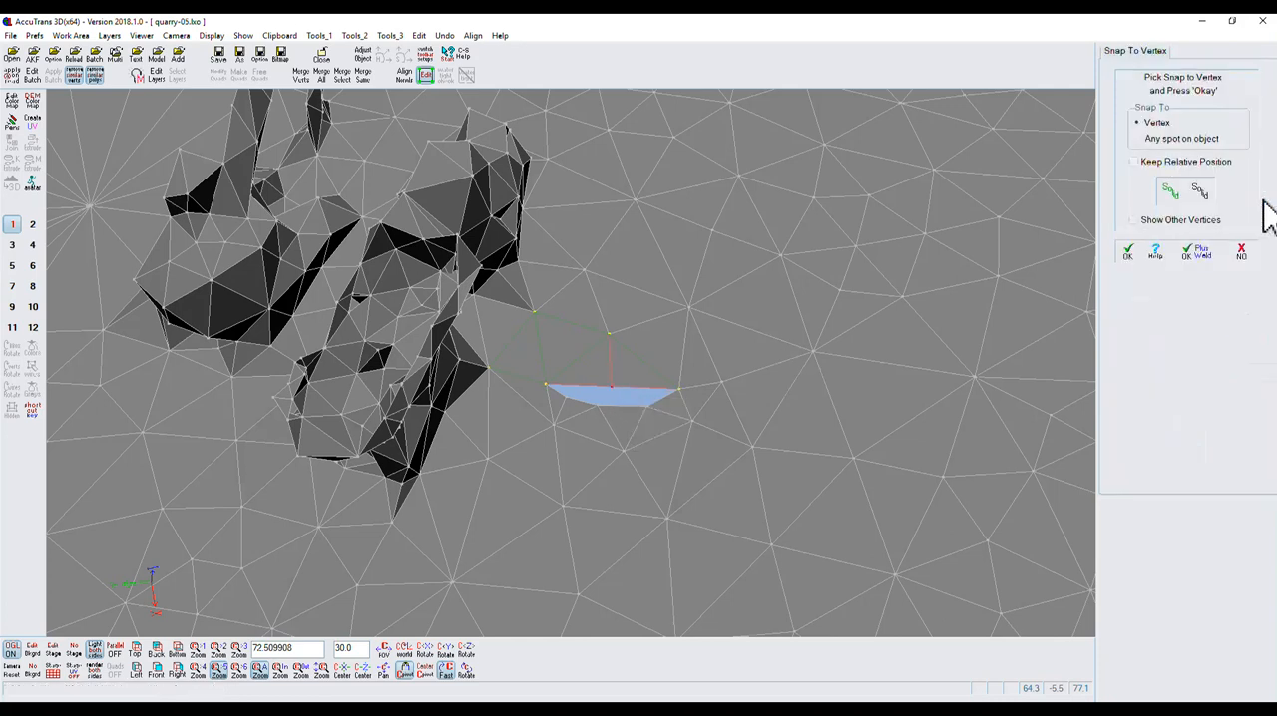
left_click(597, 406)
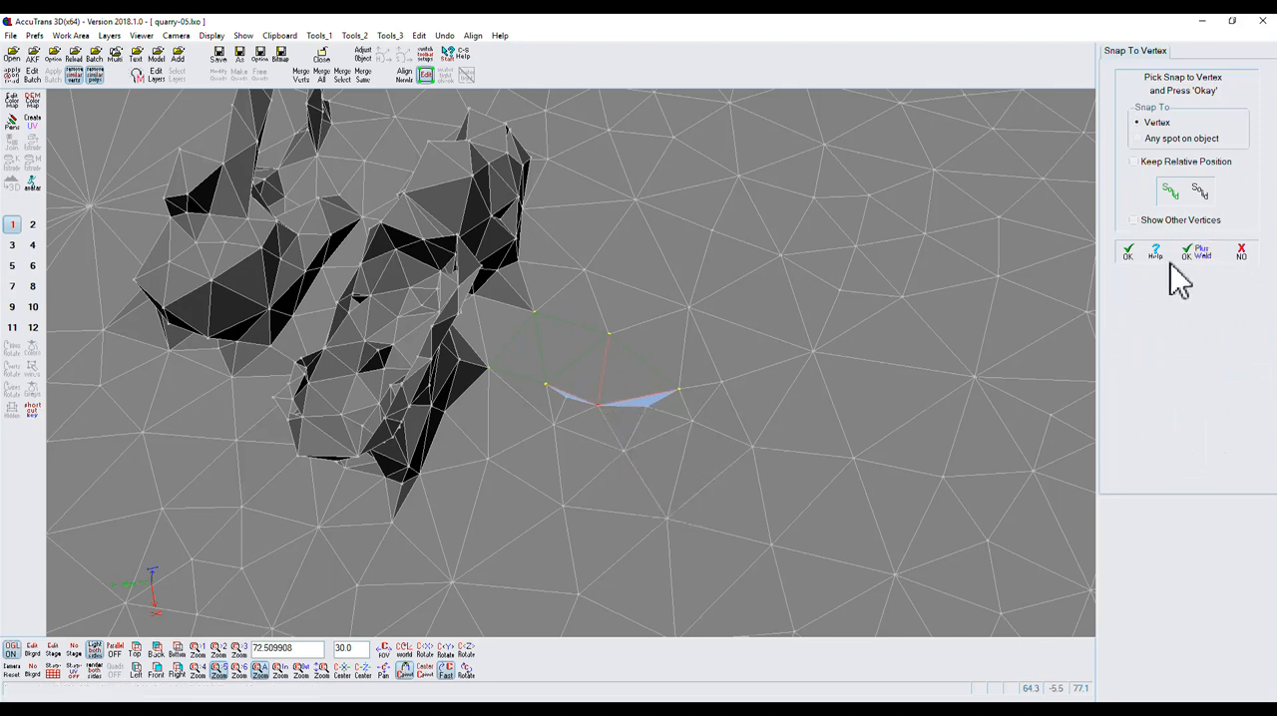
left_click(1129, 254)
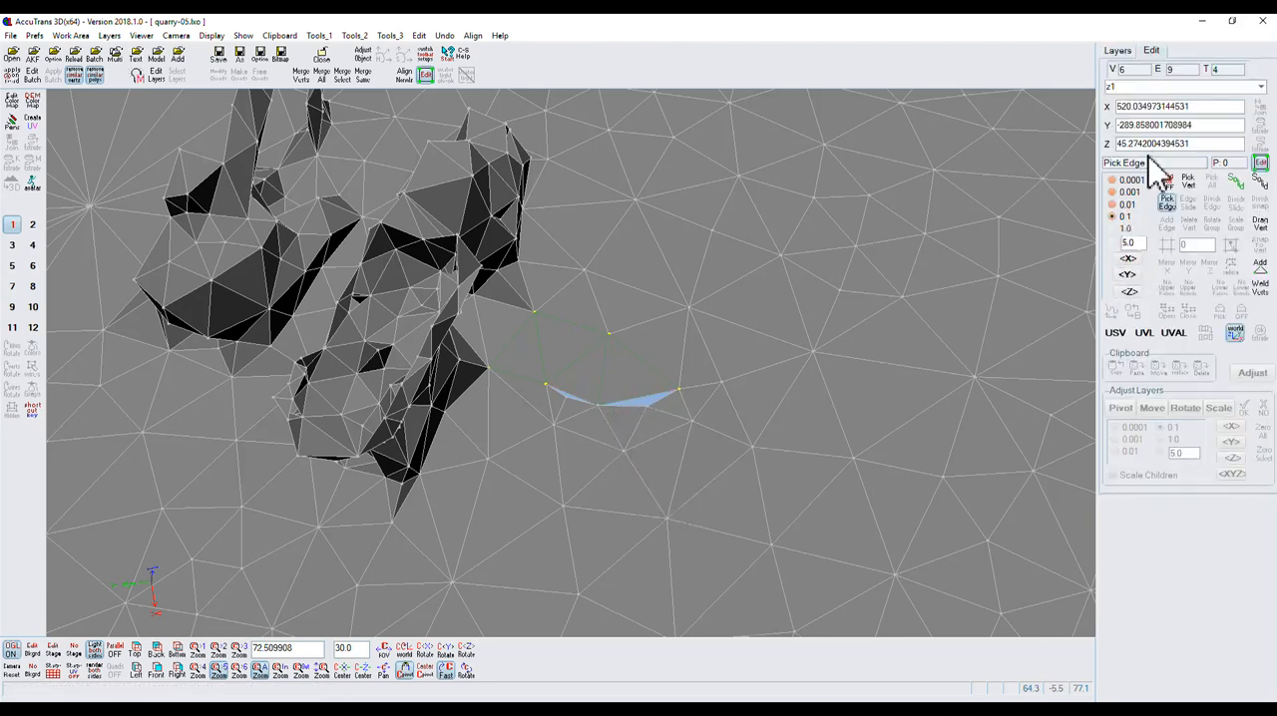
Divide z1's open edge between the two near-edge hole vertices, snapping the new vertex to the hole boundary vertex between them.
left_click(551, 403)
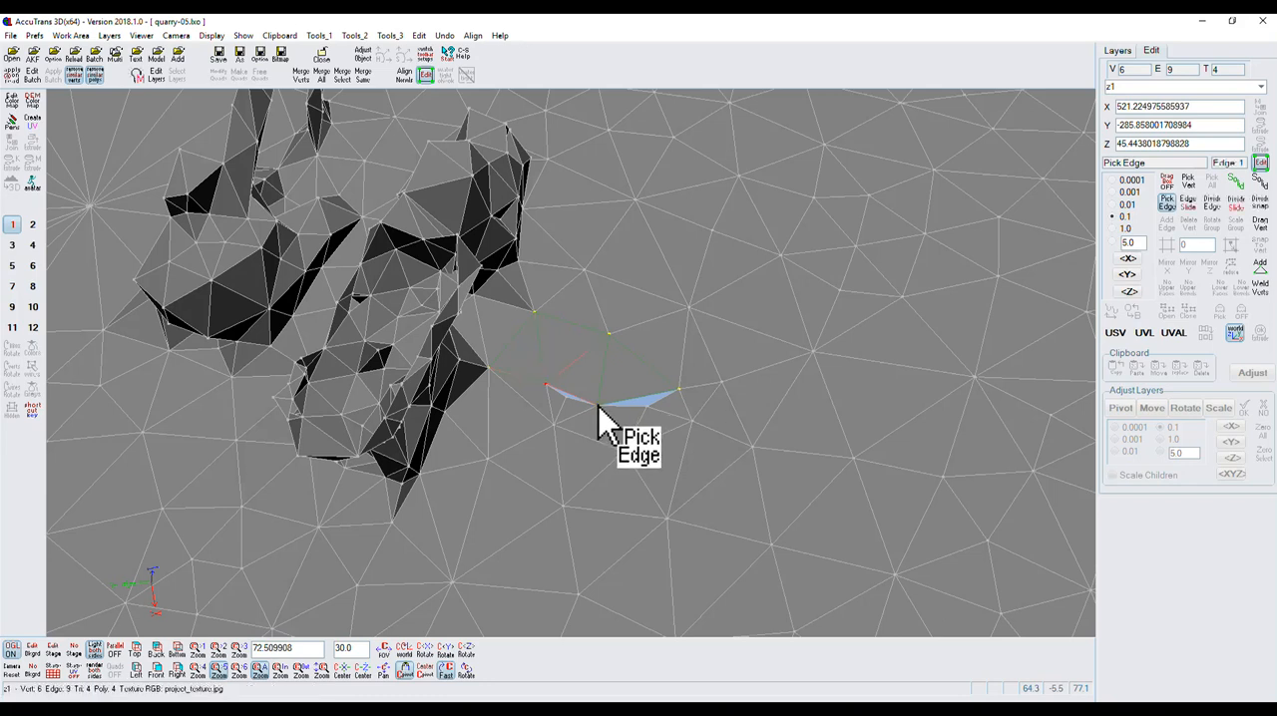
left_click(1259, 184)
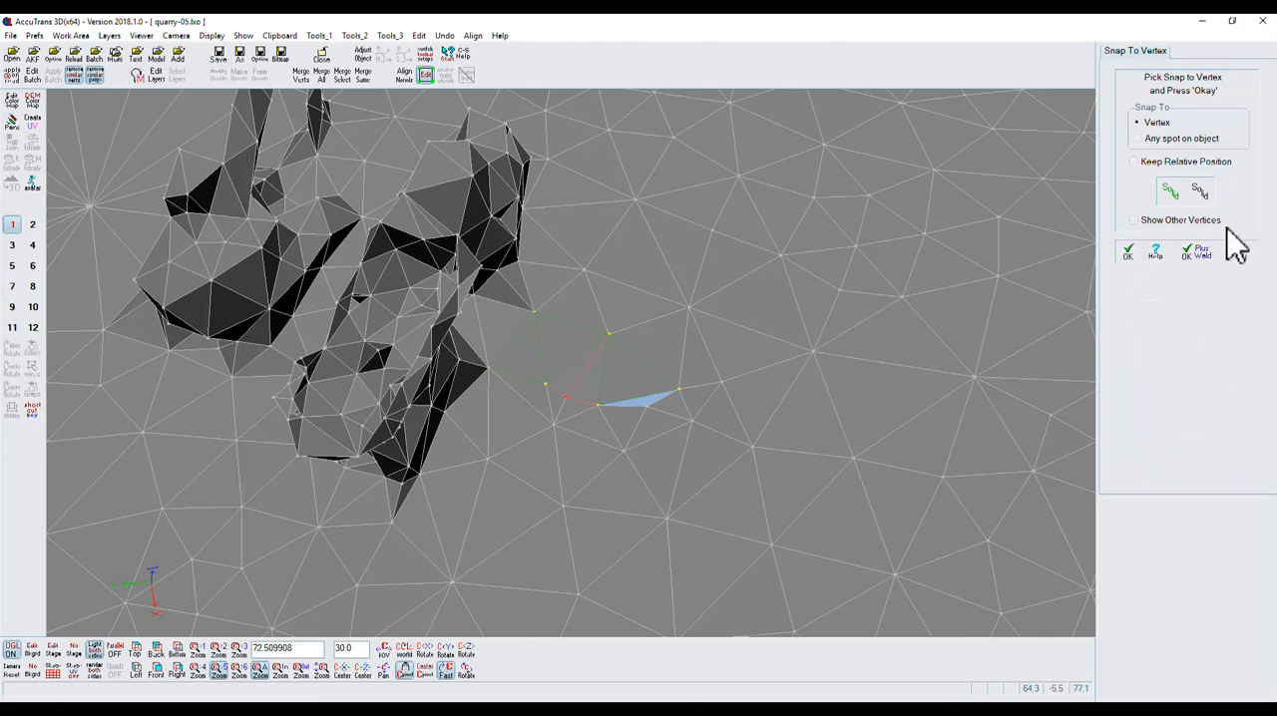
left_click(1127, 251)
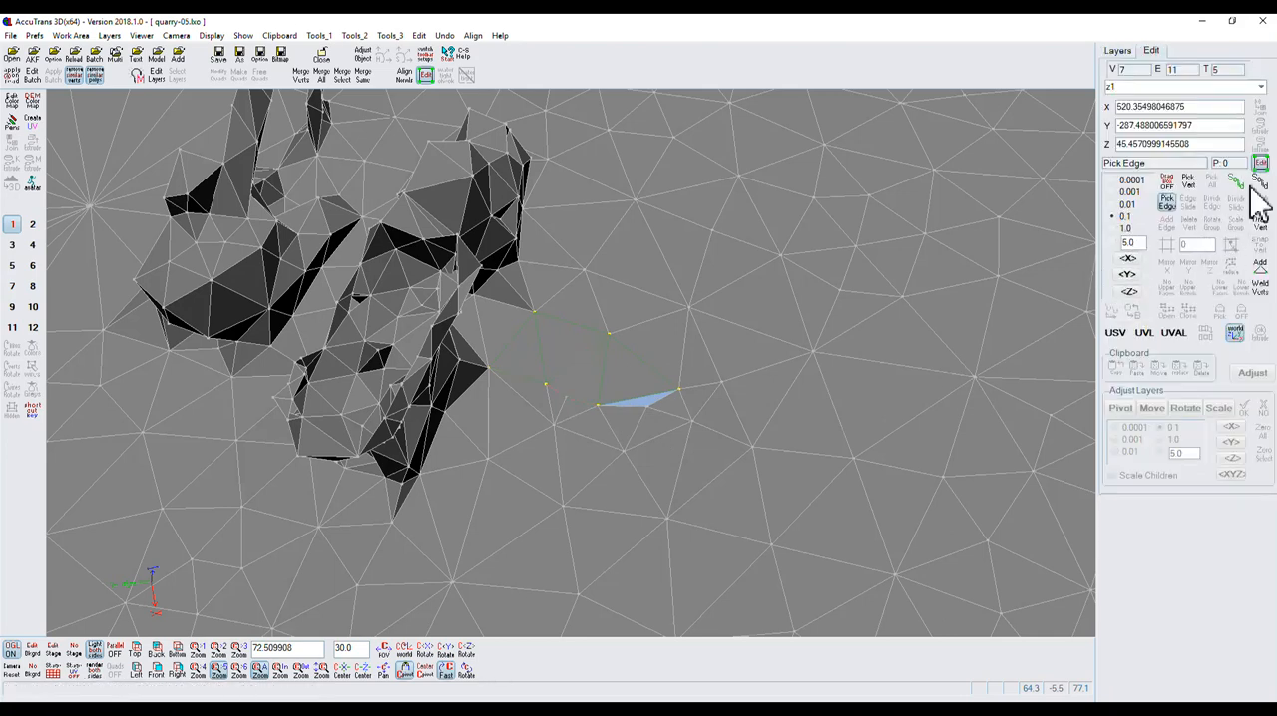
Divide z1's remaining open edge leading to its outermost vertex, snap the new vertex to the hole boundary, and leave edit mode.
left_click(598, 407)
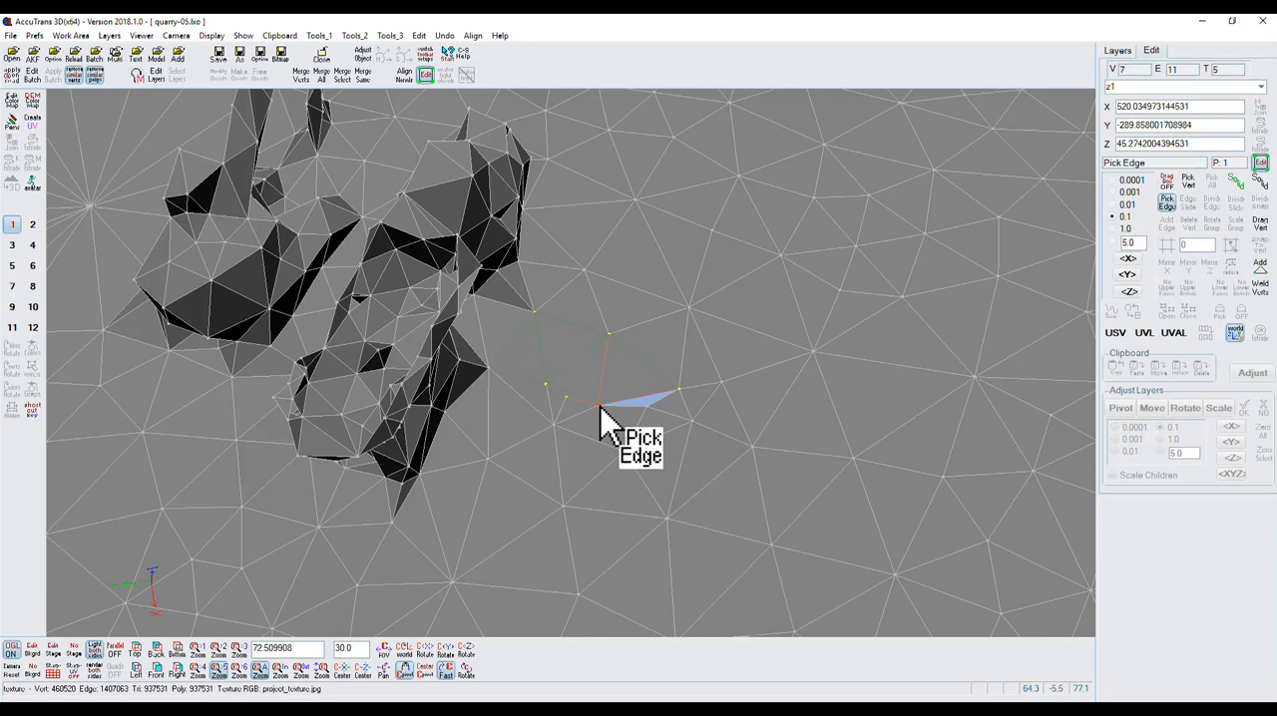
left_click(679, 395)
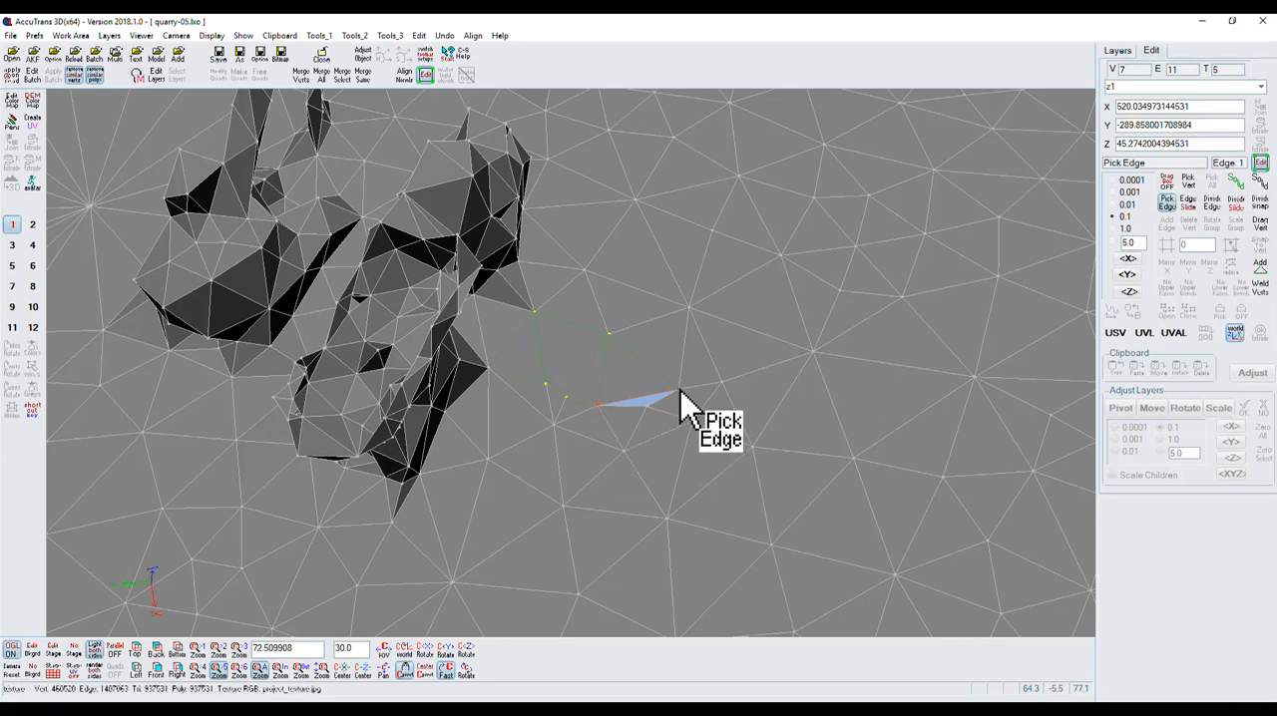
left_click(1260, 240)
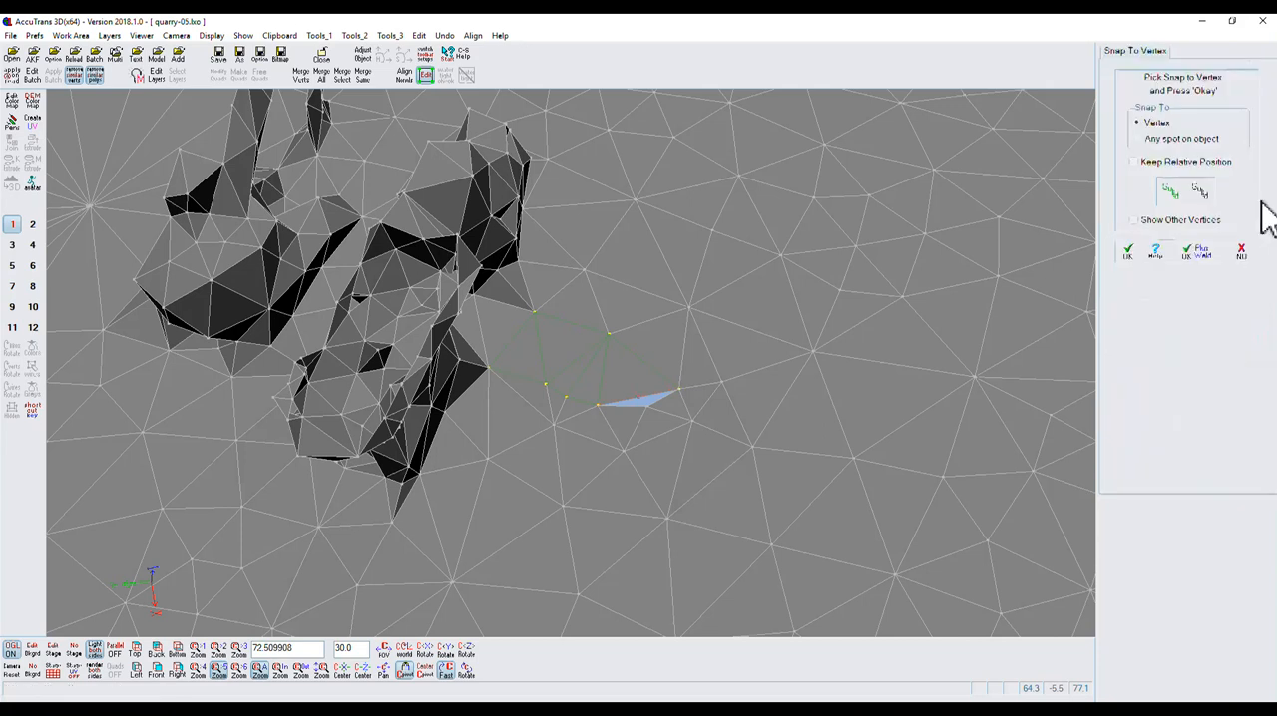
left_click(647, 407)
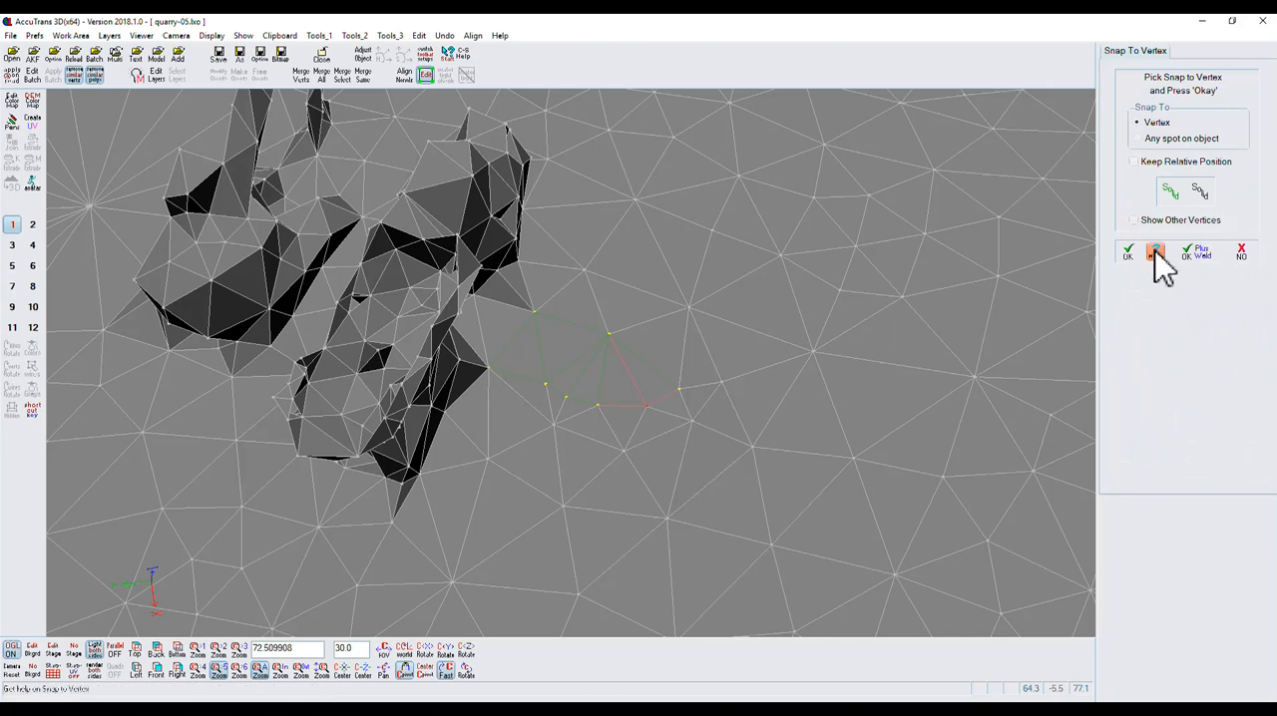
left_click(1128, 254)
left_click(1260, 165)
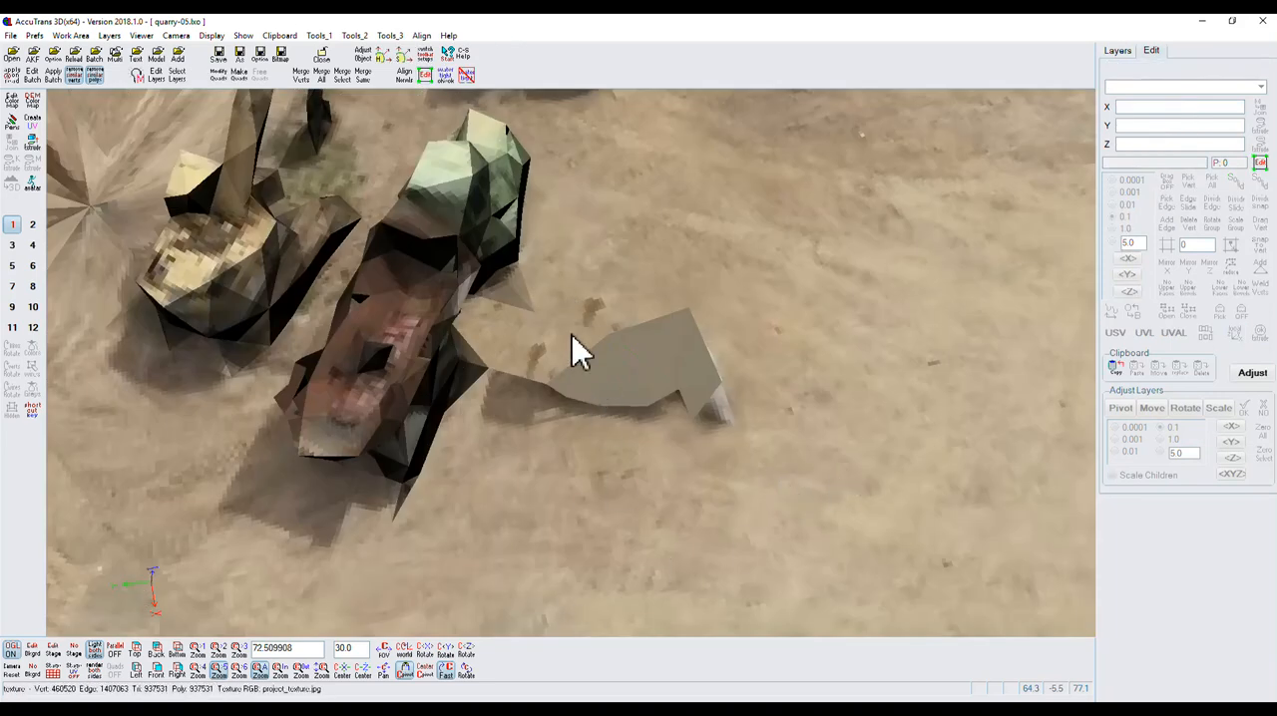
Examine the patch's fit in the quarry from several angles, and its texture with only layer z1 displayed.
mouse_move(469, 682)
left_mouse_down()
mouse_move(462, 667)
mouse_move(492, 681)
mouse_move(455, 680)
mouse_move(473, 647)
mouse_move(466, 683)
mouse_move(490, 673)
left_mouse_up()
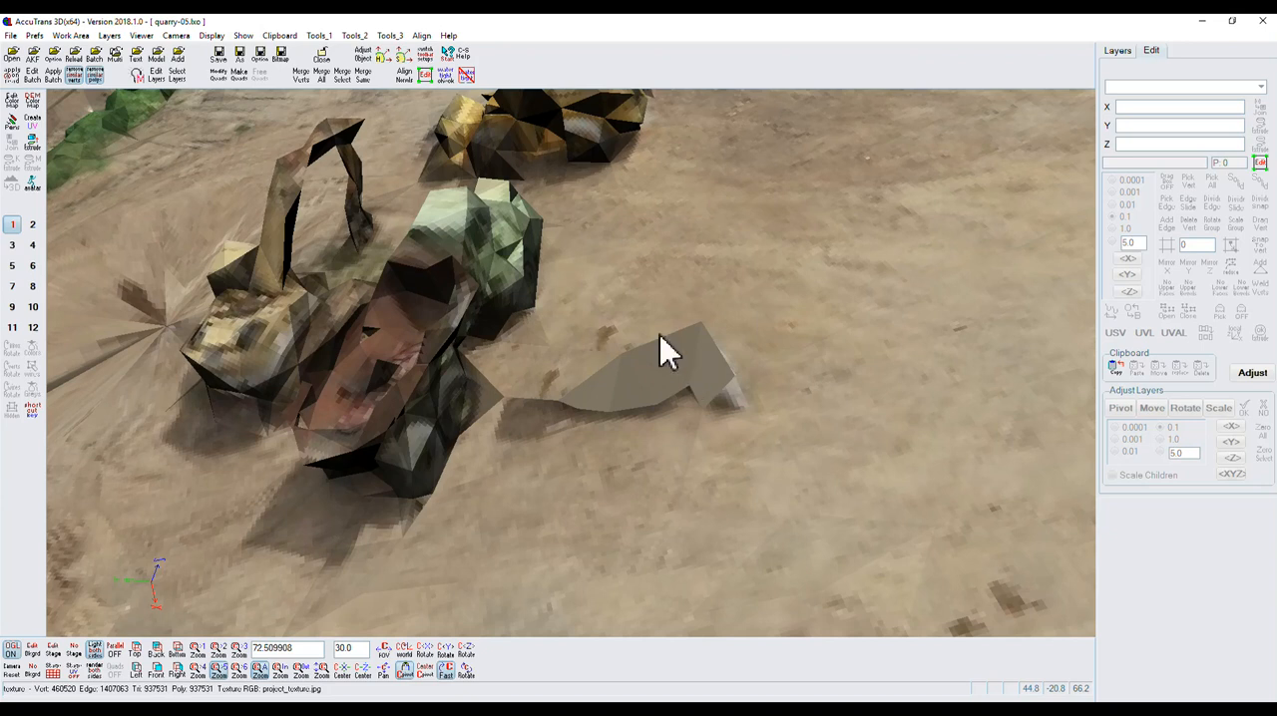
scroll(607, 319, "down", 5)
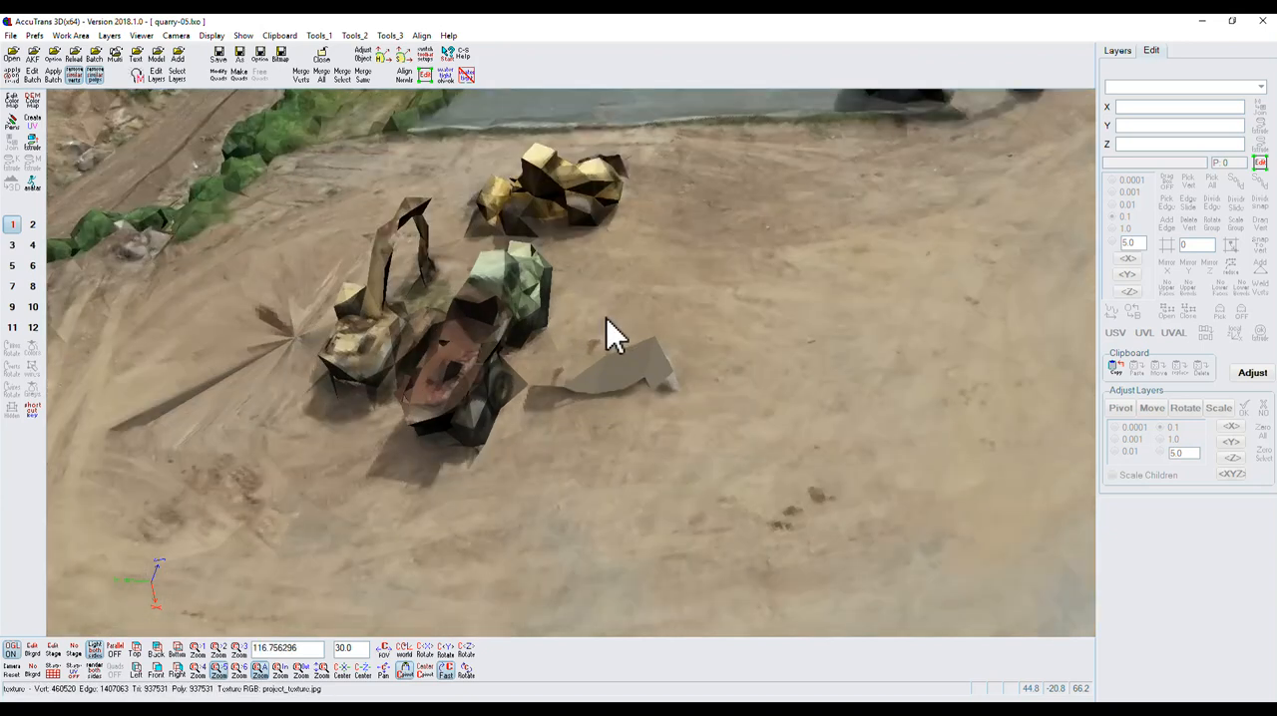
left_click_drag(462, 669, 469, 648)
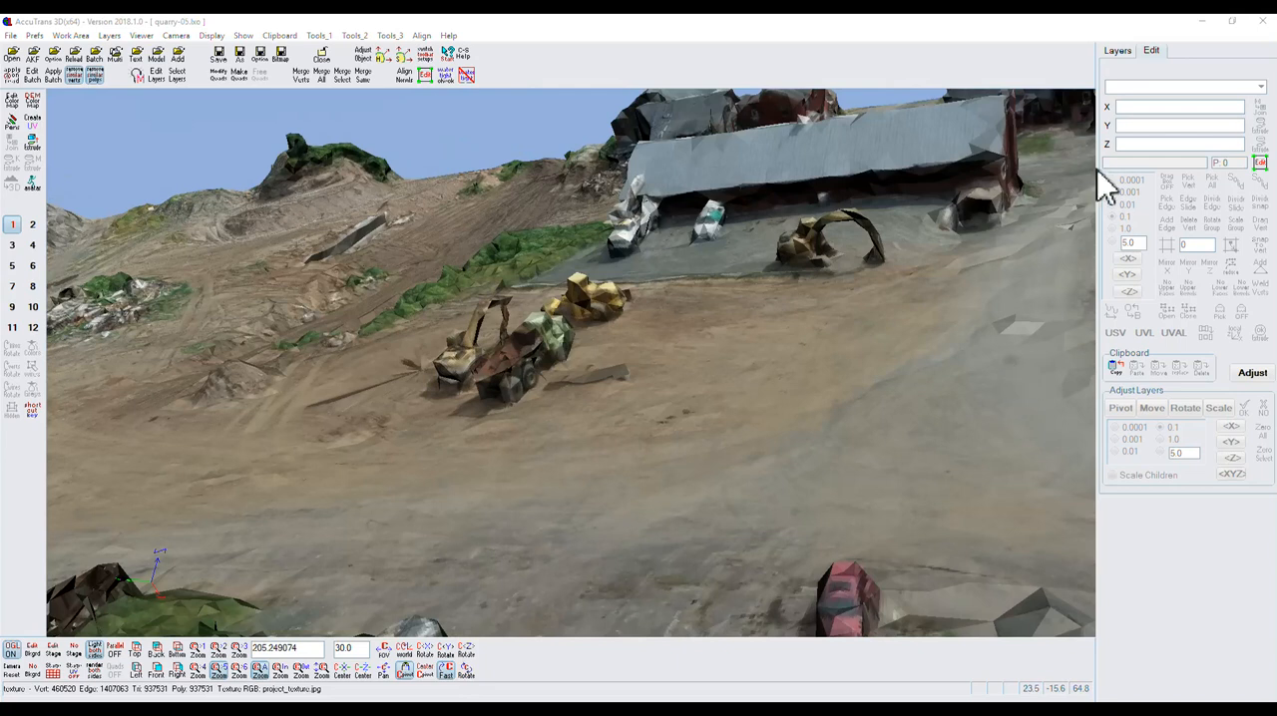
left_click(1119, 53)
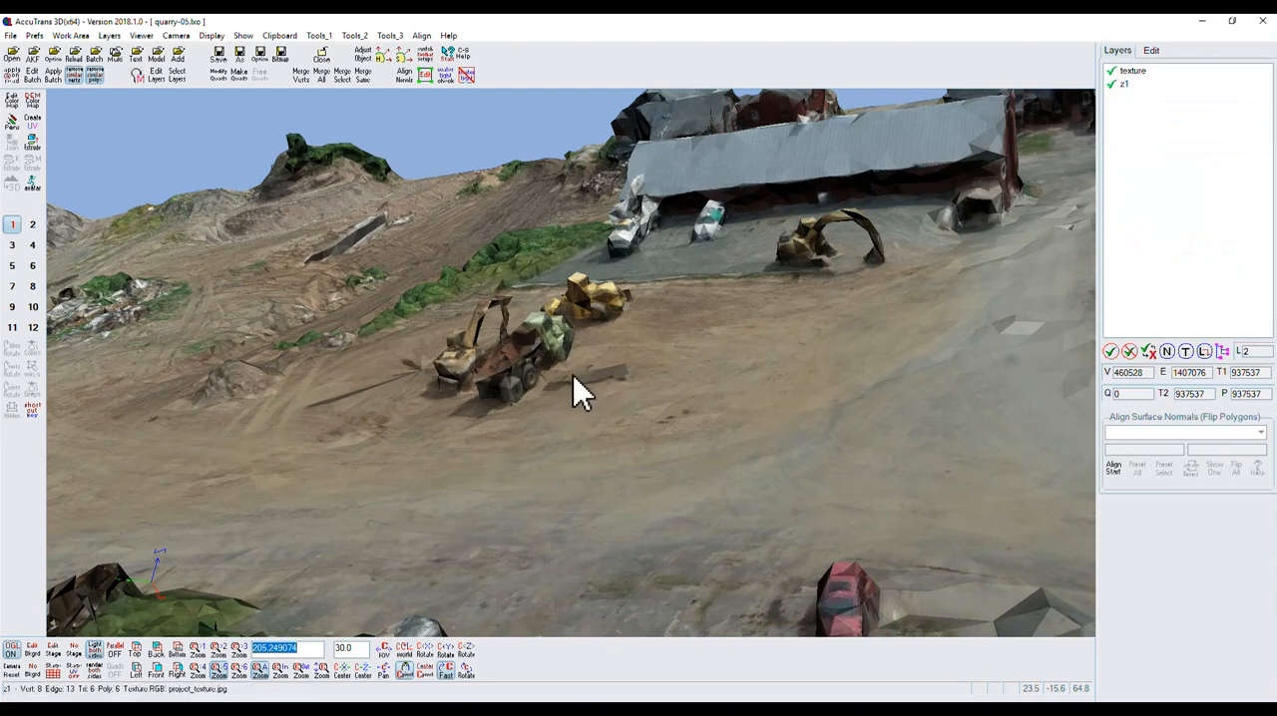
left_click(1113, 86)
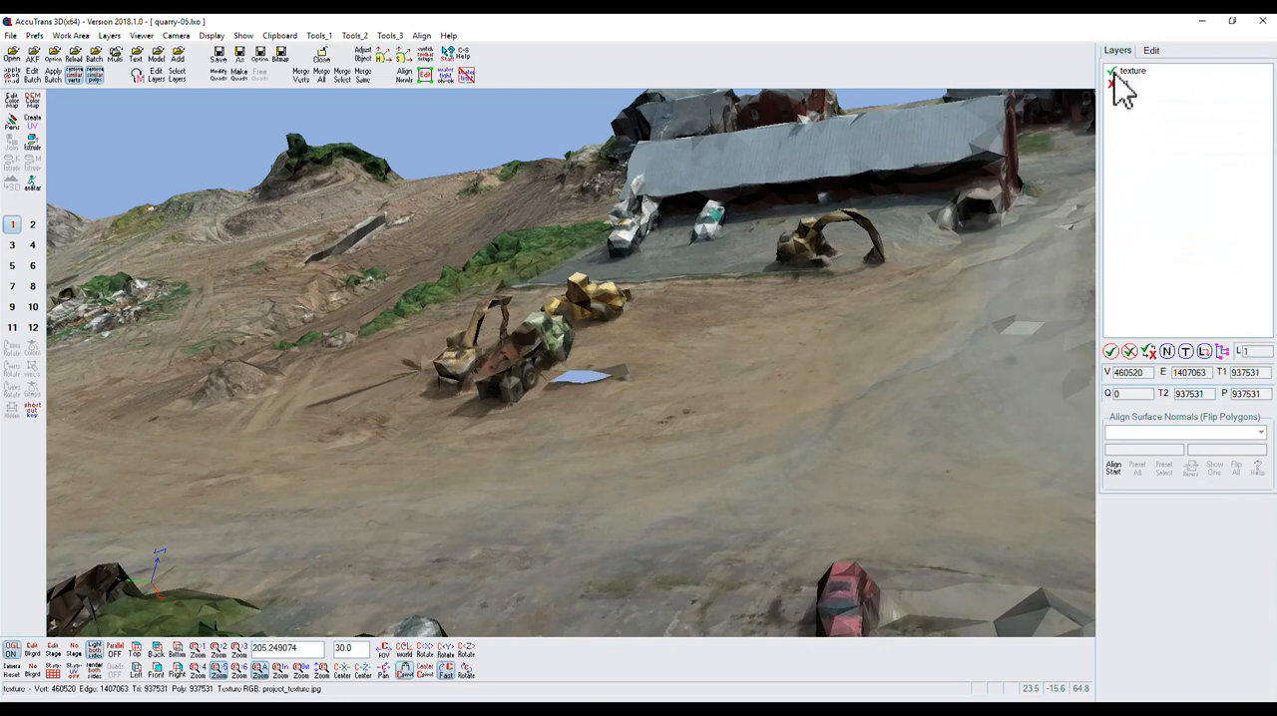
left_click(1149, 355)
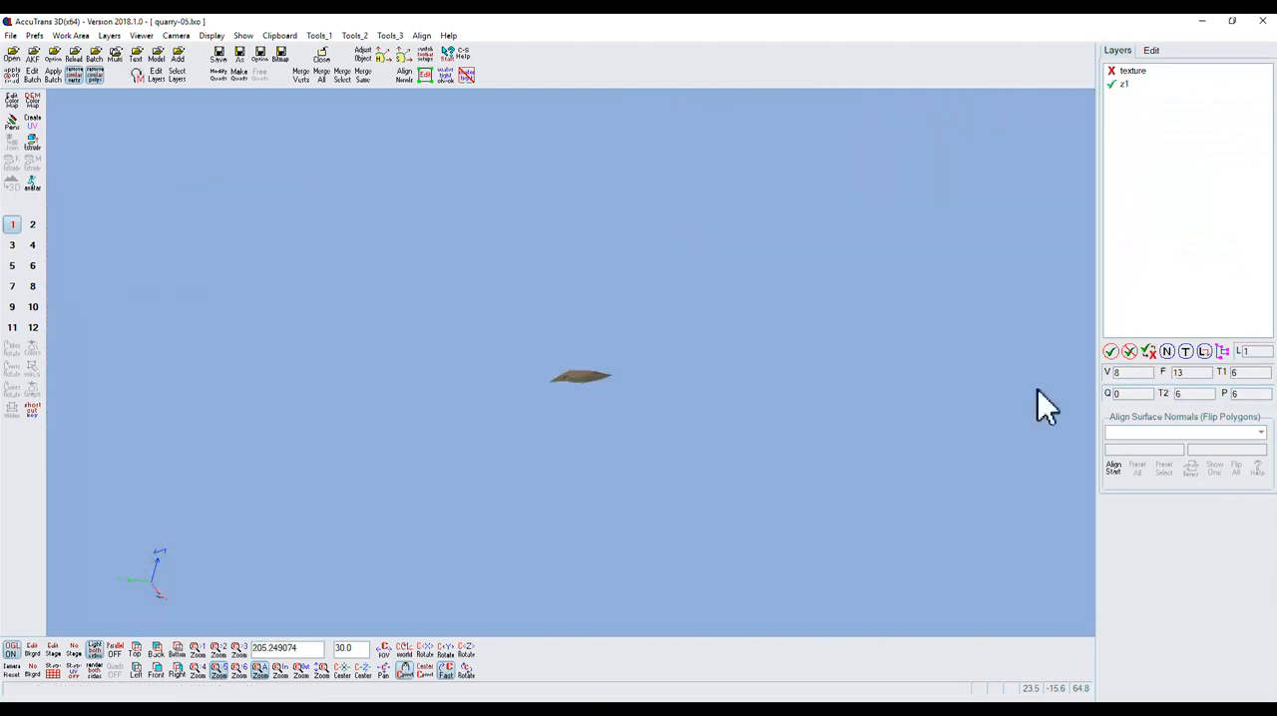
scroll(588, 379, "up", 5)
scroll(594, 396, "up", 3)
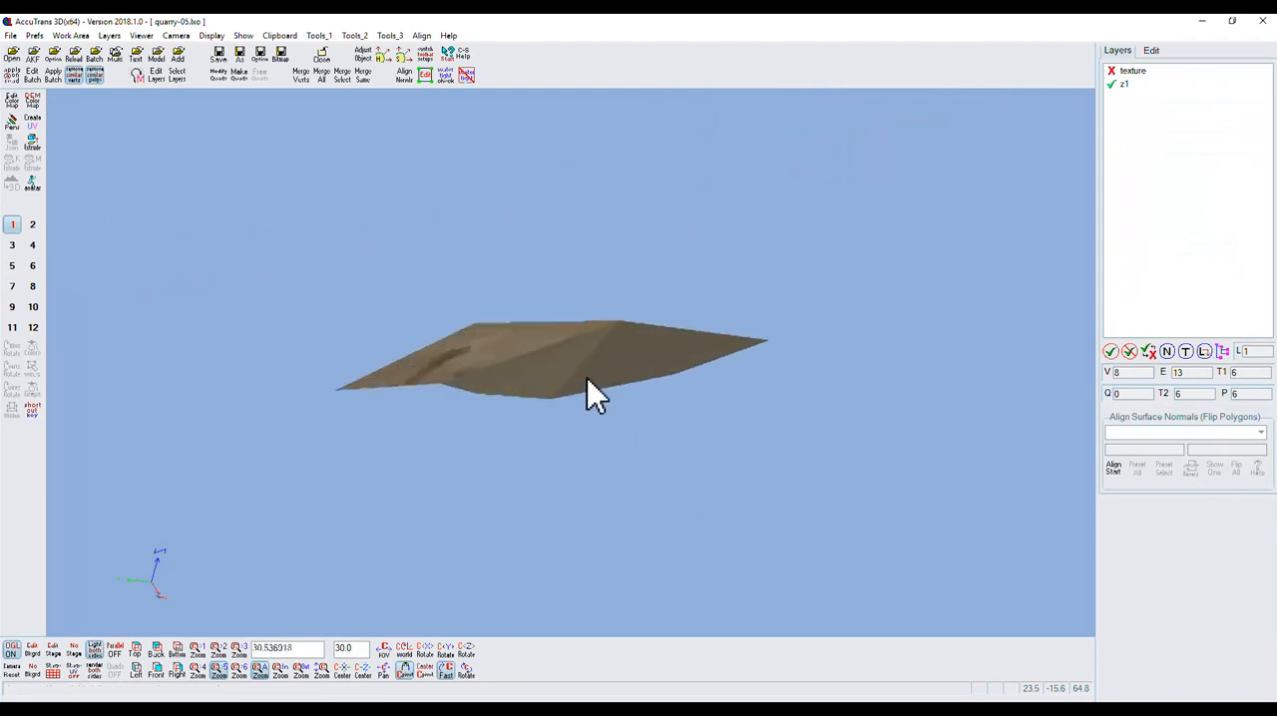
left_click(466, 671)
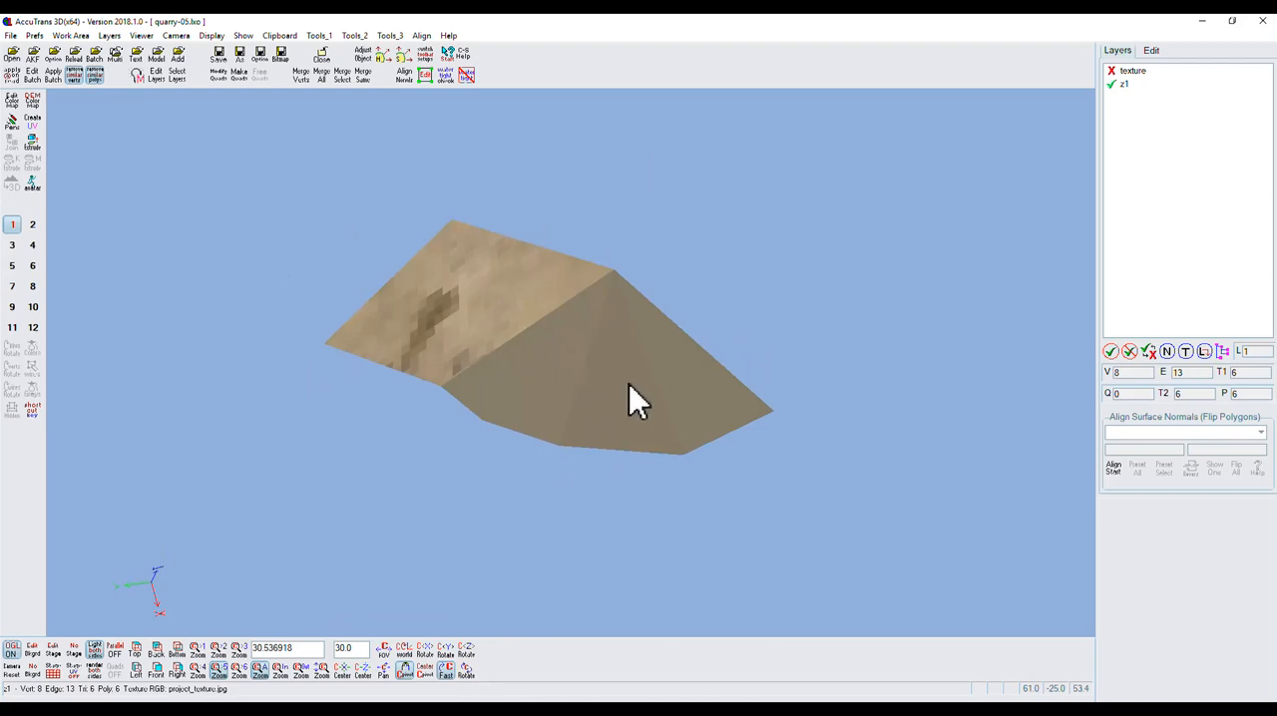
Show the texture layer again and merge the selected texture and z1 layers into one layer.
left_click(1113, 74)
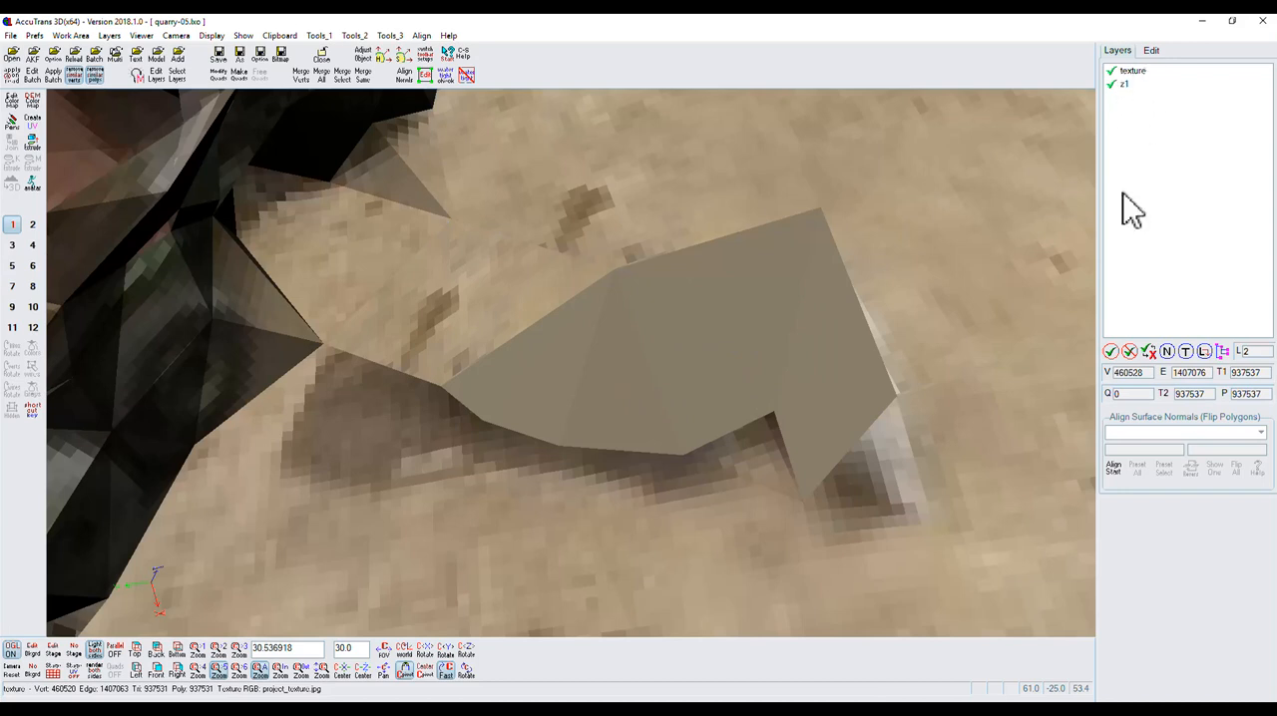
left_click(342, 88)
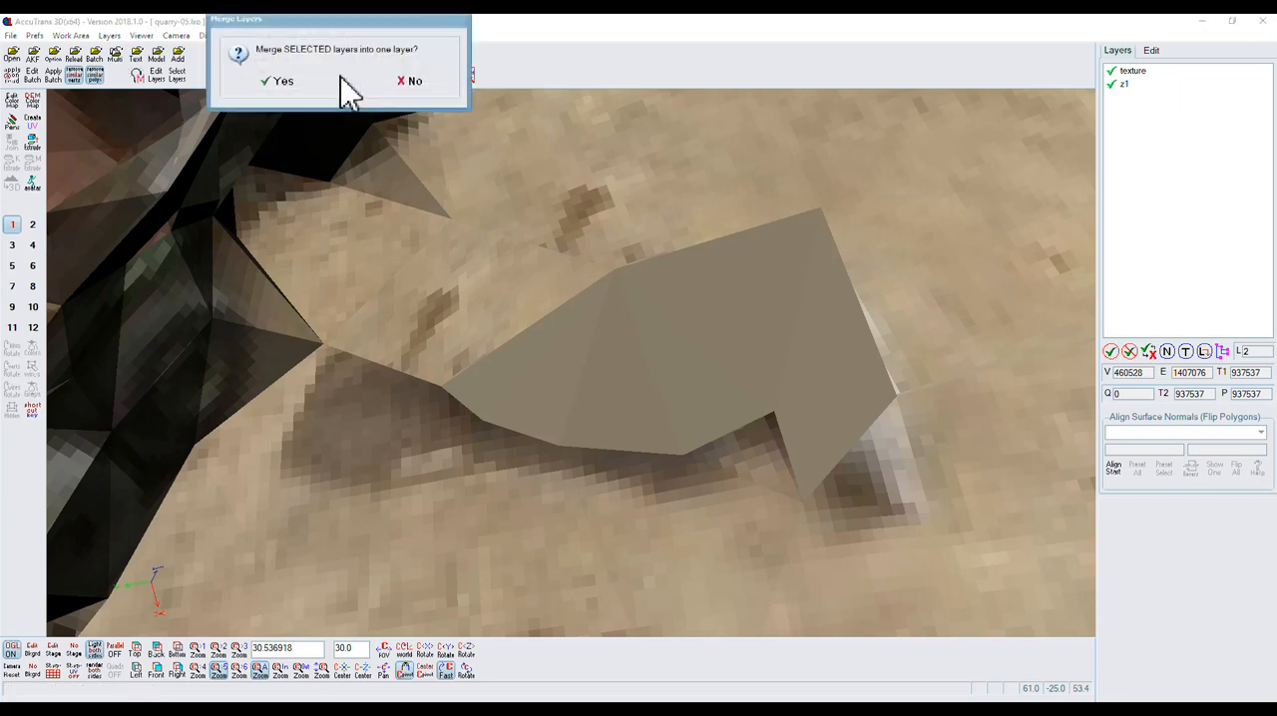
left_click(284, 82)
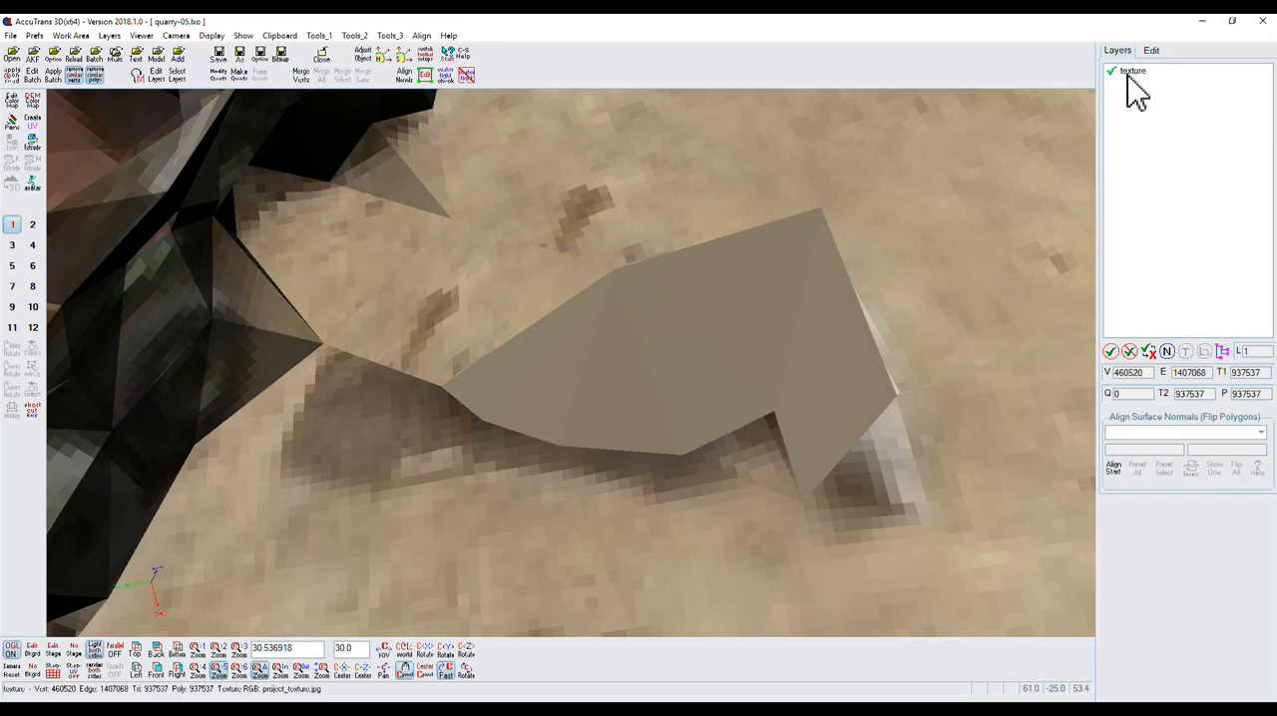
scroll(582, 285, "down", 5)
scroll(575, 264, "down", 3)
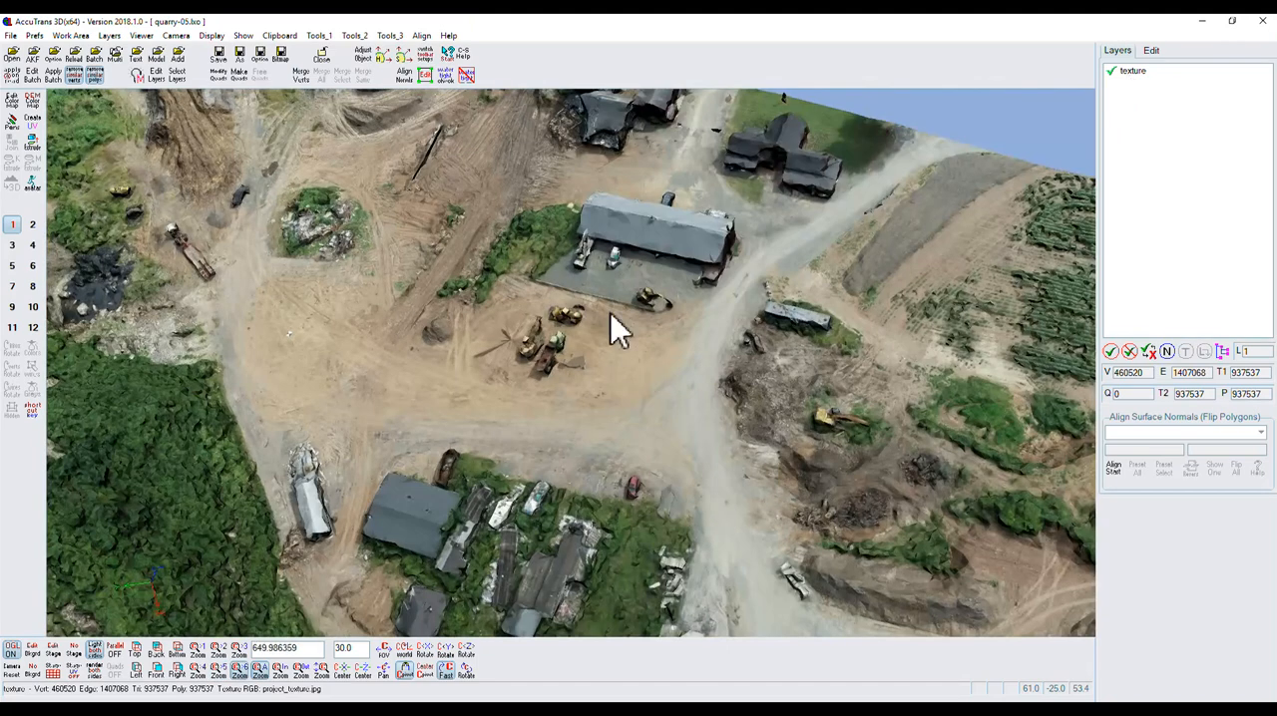